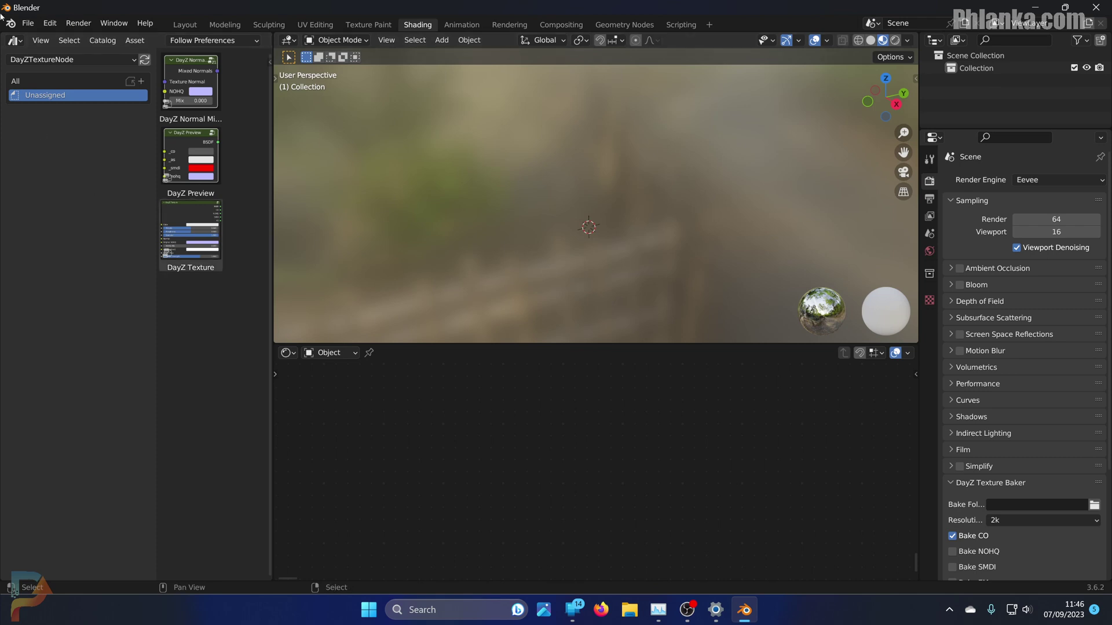
Step: Import SRS_mlod.p3d from the Work directory's SRSA2 folder as an Arma 3 P3D model
click(30, 26)
mouse_move(100, 197)
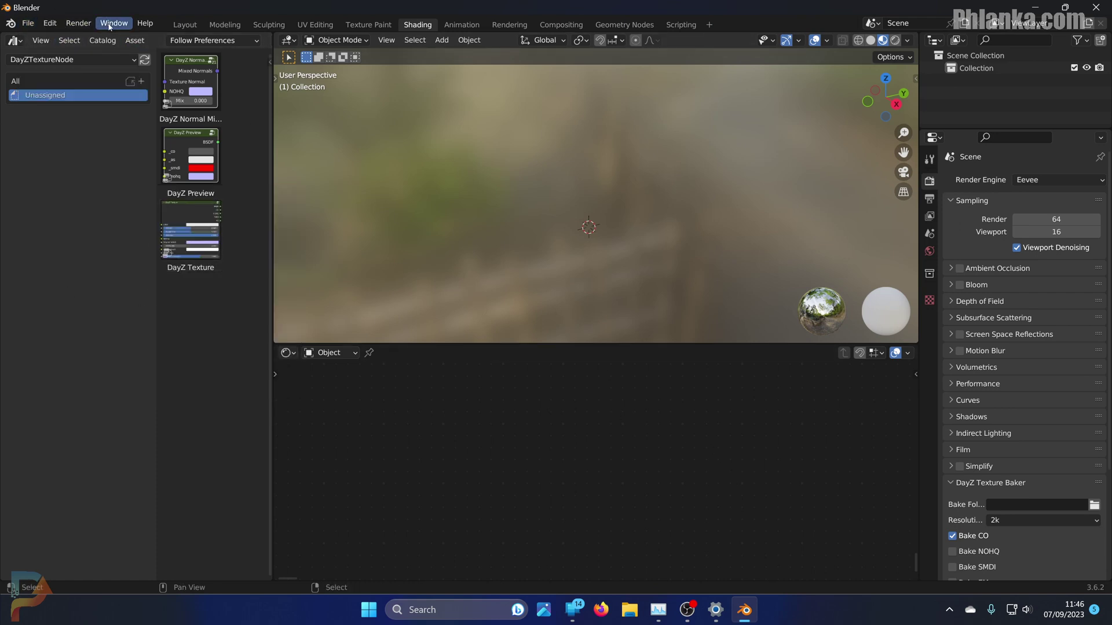
click(29, 25)
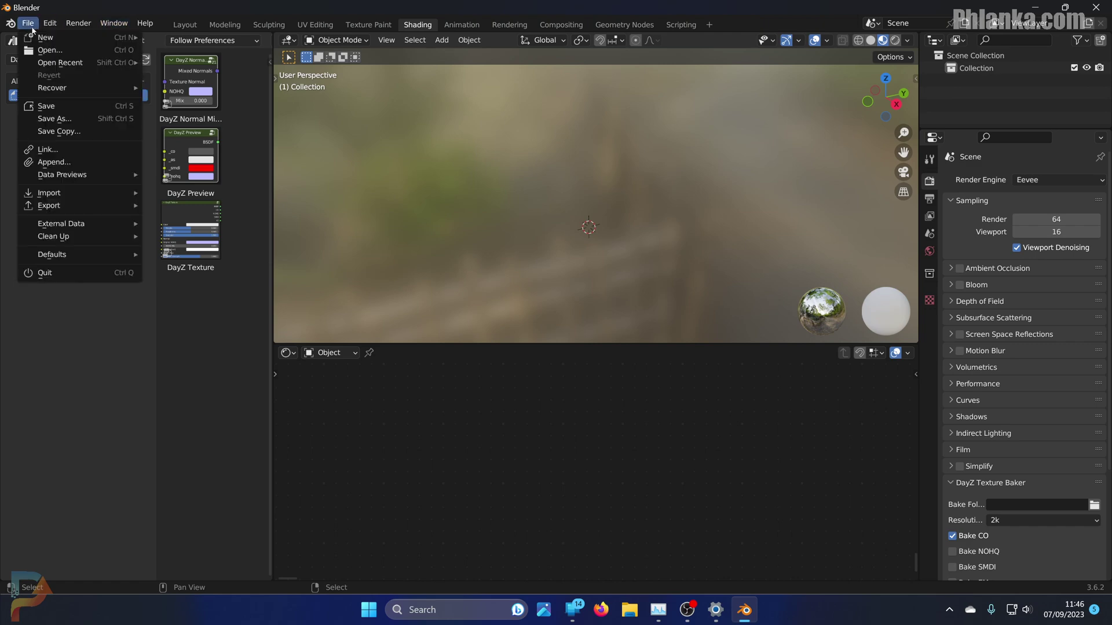
mouse_move(58, 194)
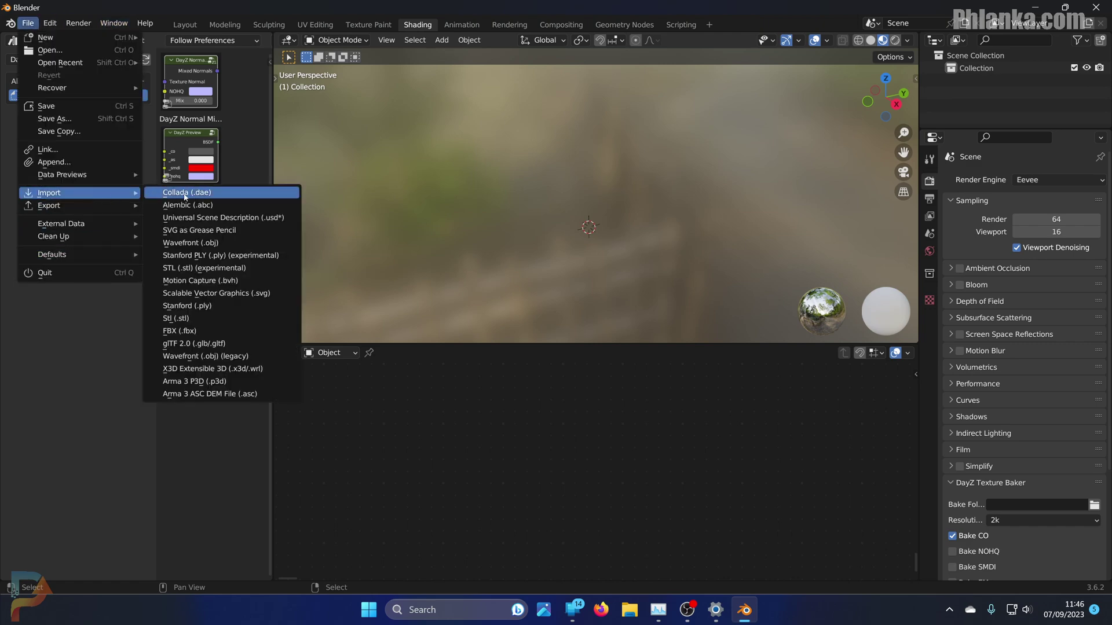
click(201, 381)
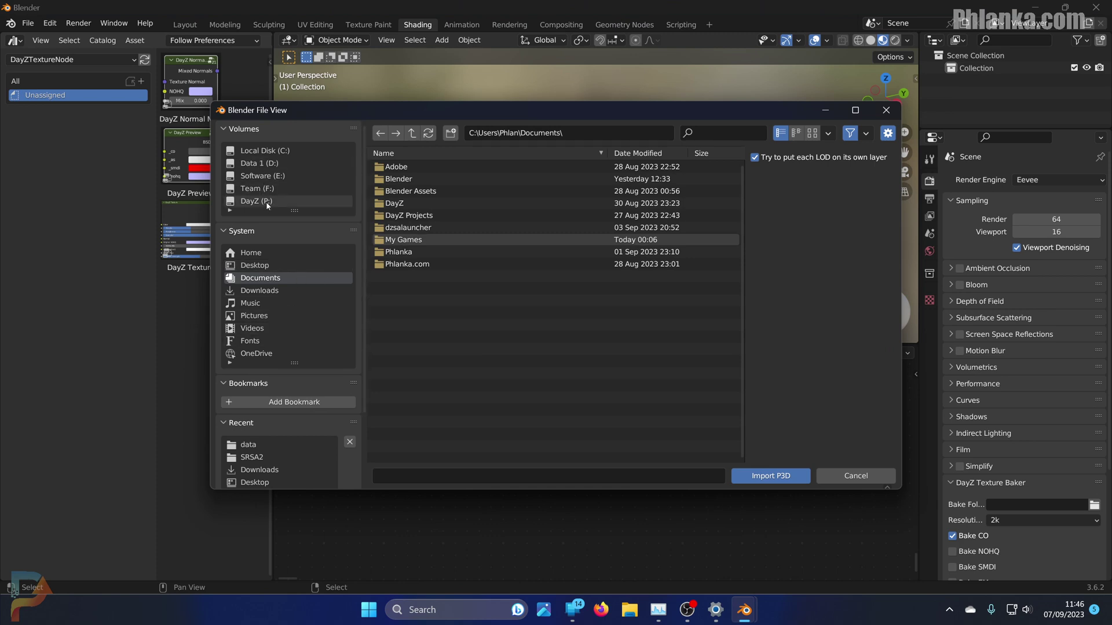
scroll(268, 205, down, 3)
click(260, 387)
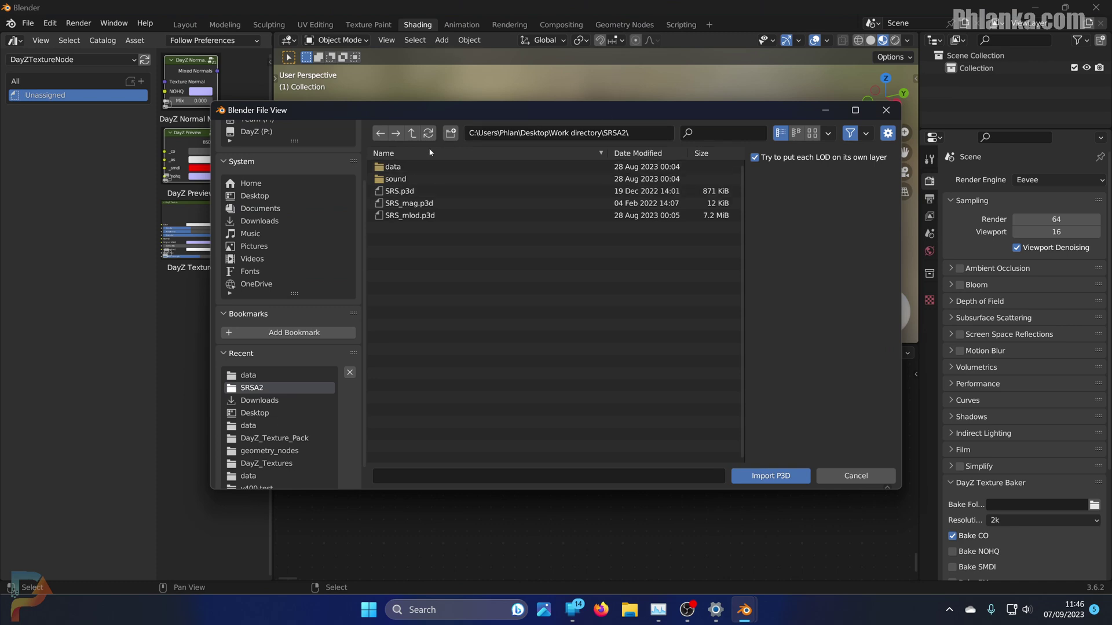
click(413, 133)
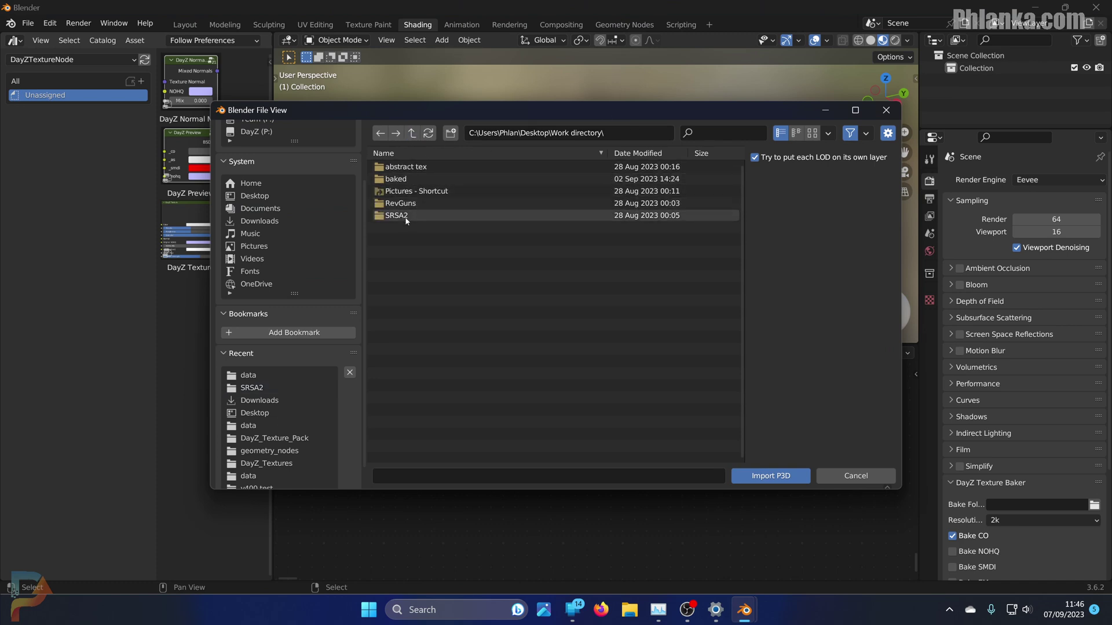
click(399, 216)
click(412, 220)
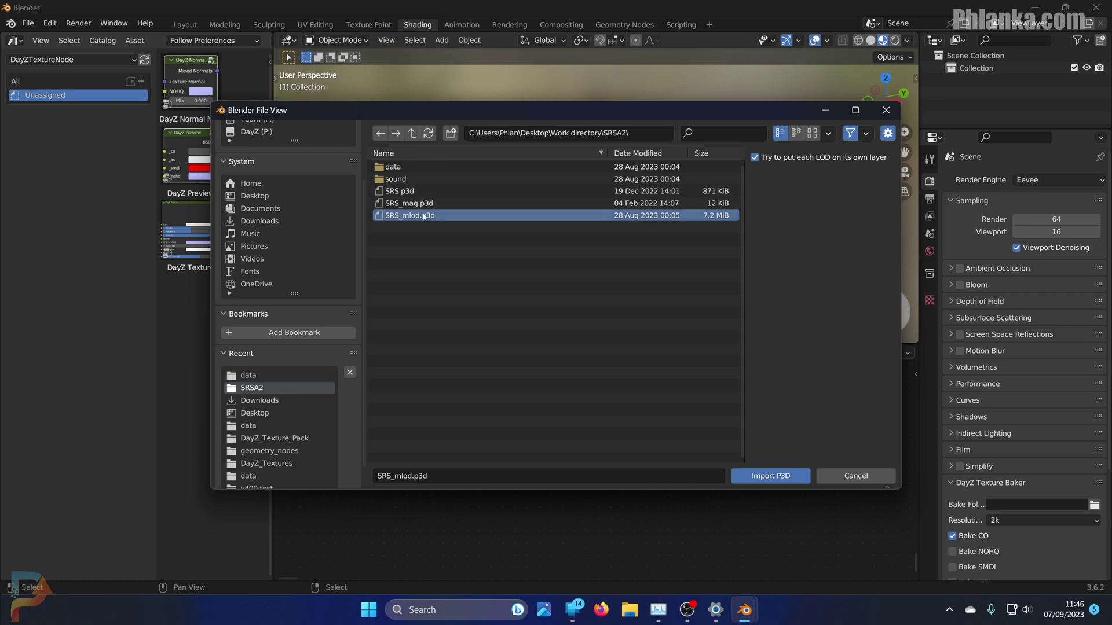
click(770, 476)
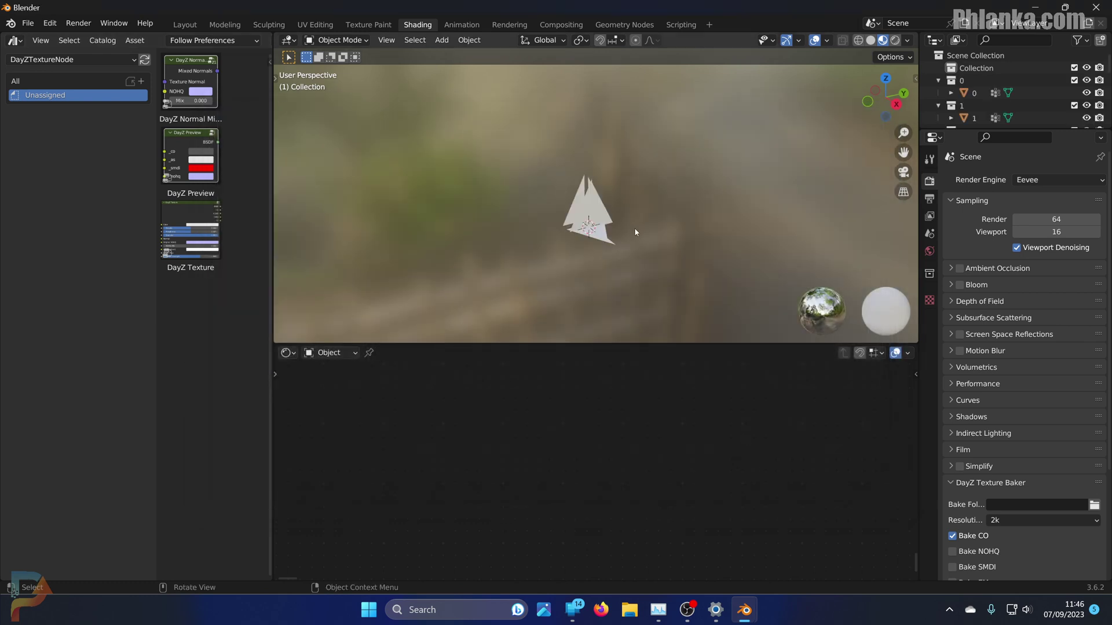
Step: Select the imported object 0 and run the DayZ Import Cleanup on it
middle_drag(587, 257, 636, 235)
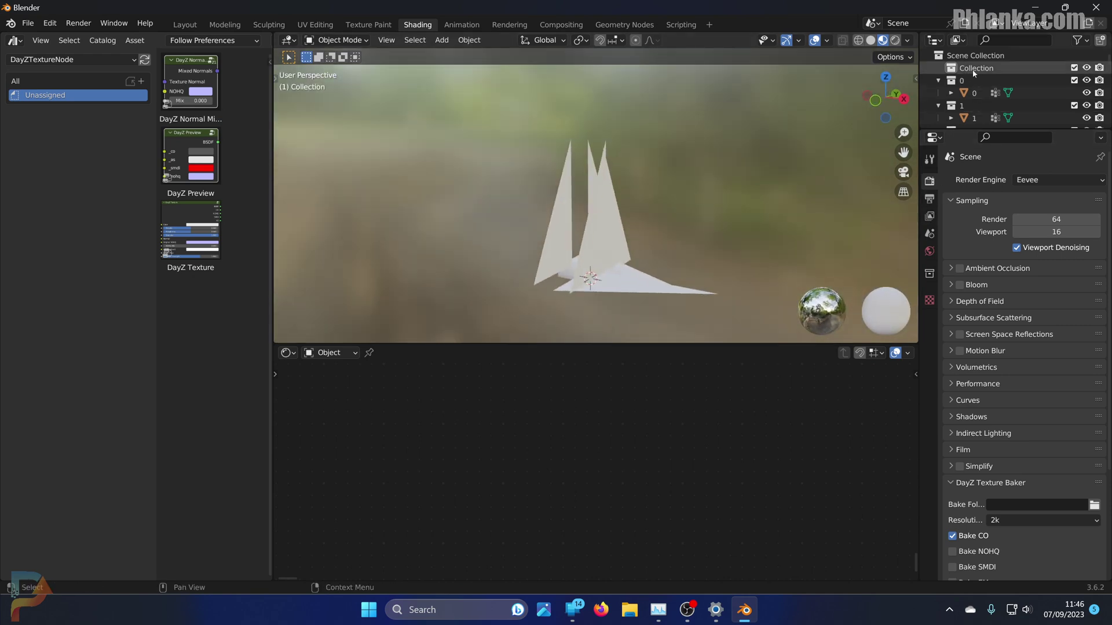
scroll(982, 78, down, 3)
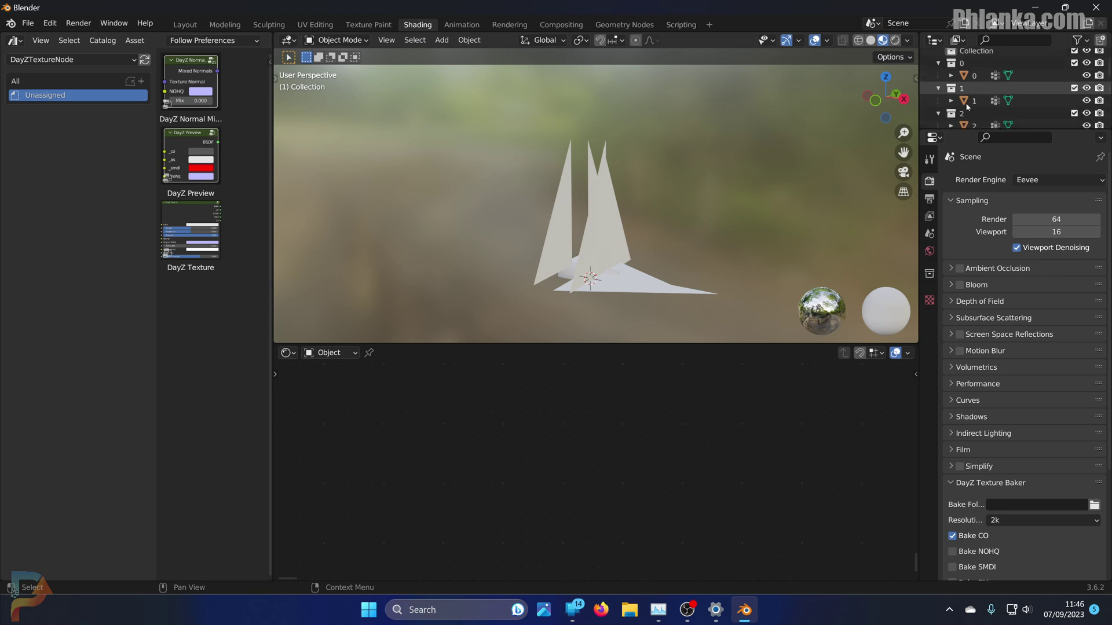
scroll(979, 105, up, 3)
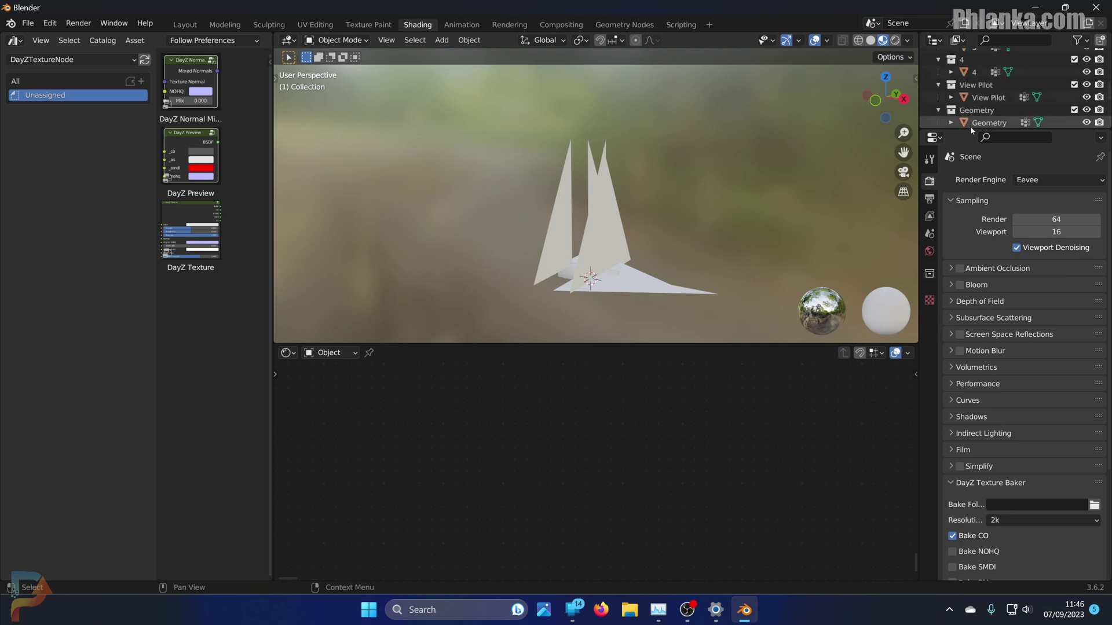
drag(970, 129, 975, 346)
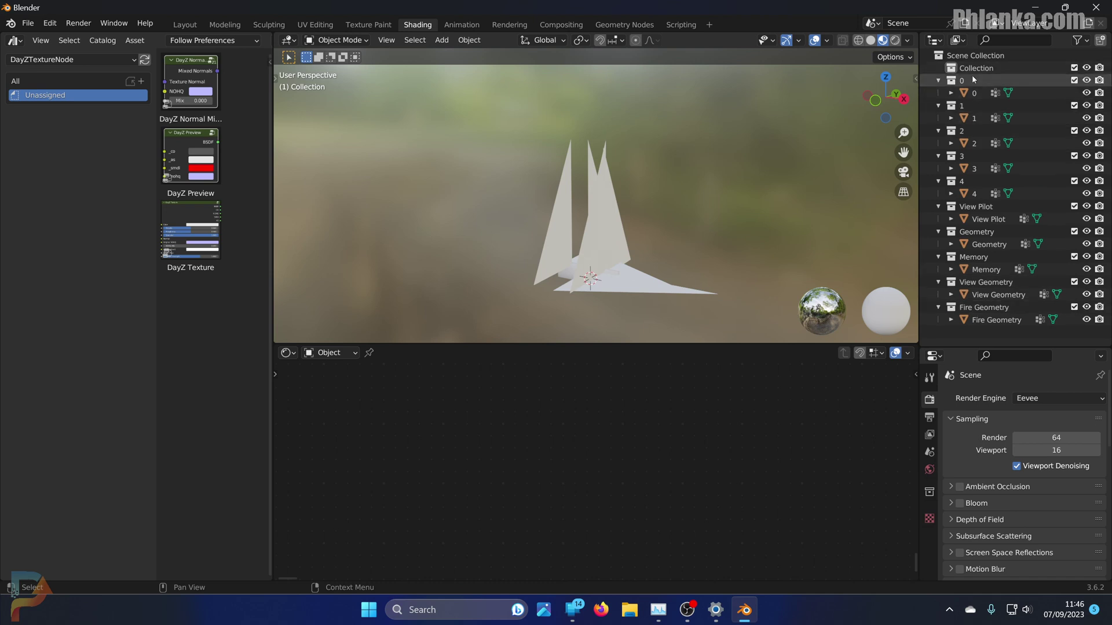
click(978, 93)
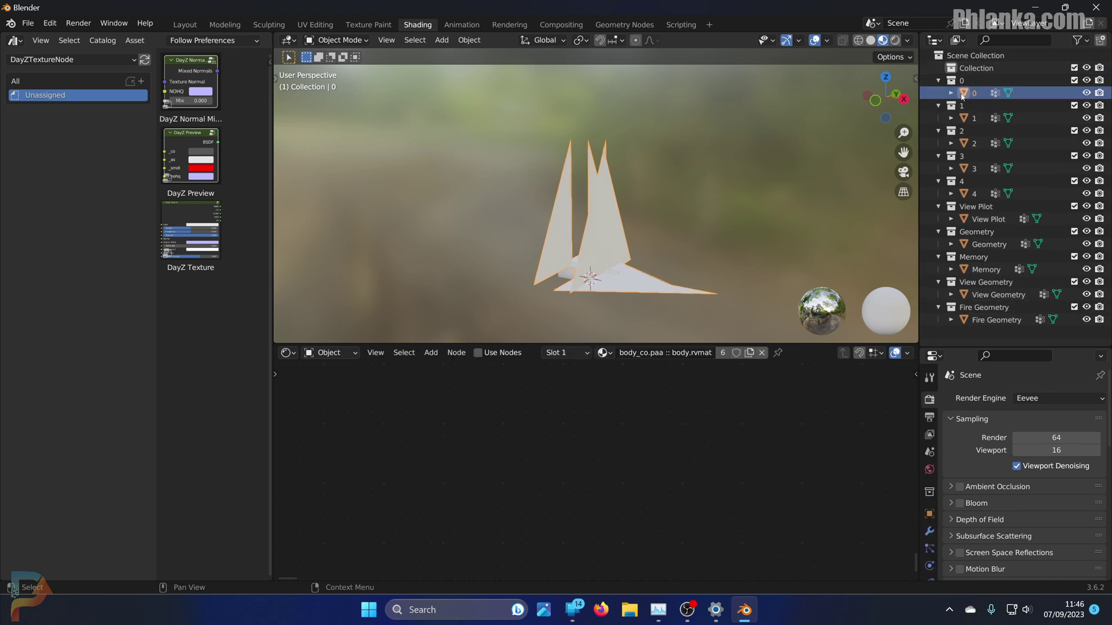
click(975, 94)
click(929, 514)
drag(969, 347, 968, 114)
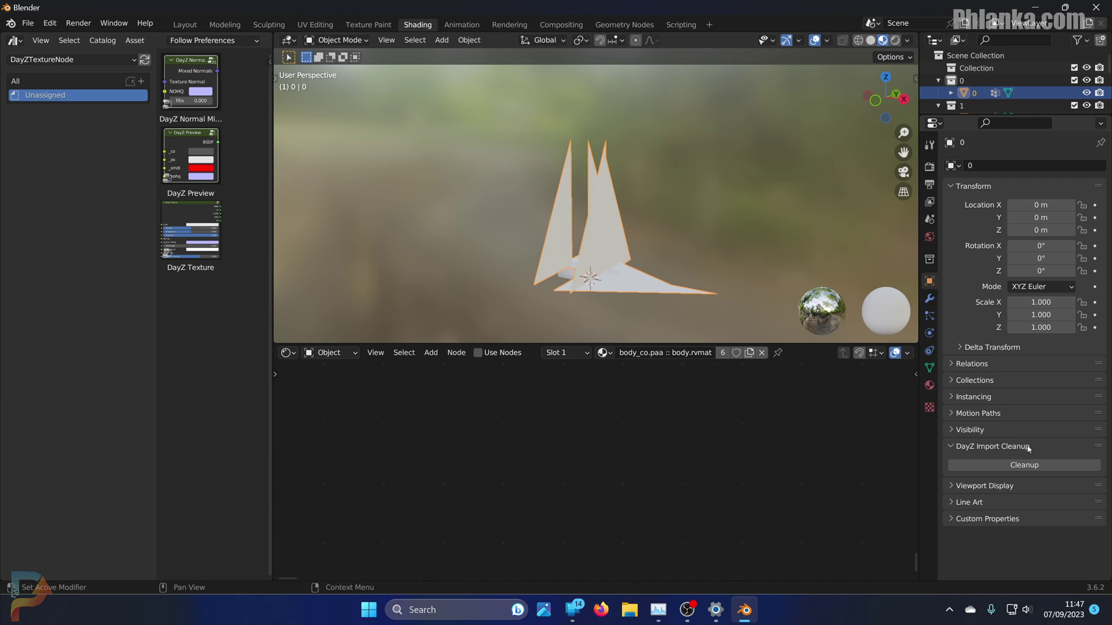
click(1024, 467)
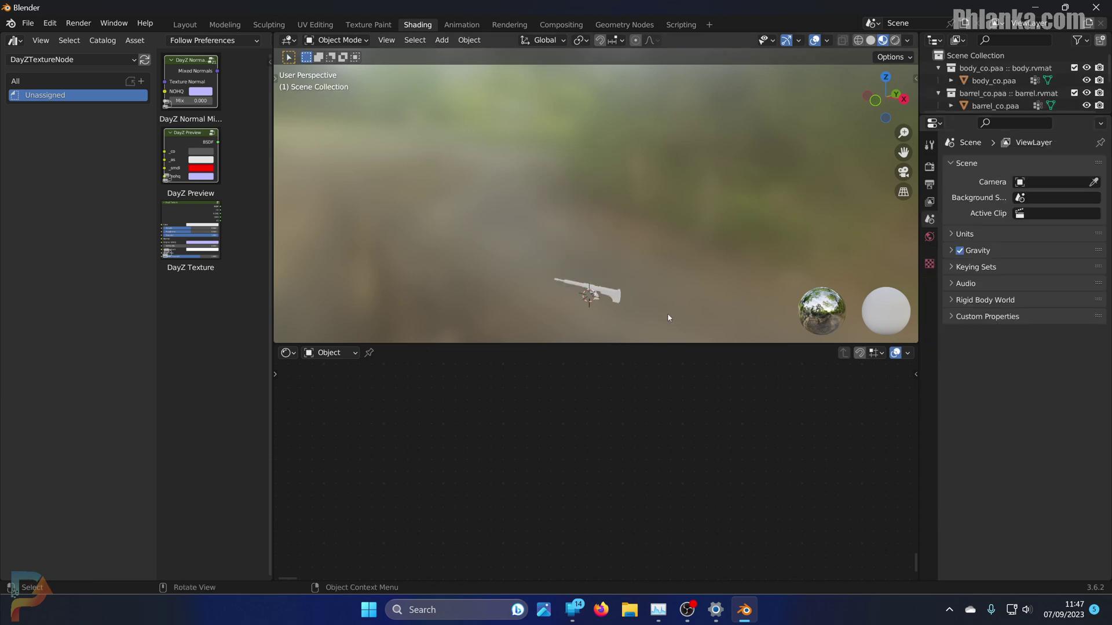
Step: Enlarge the 3D viewport and check the rifle's separate body, muzzle, barrel and handguard parts by selecting them
drag(650, 343, 635, 428)
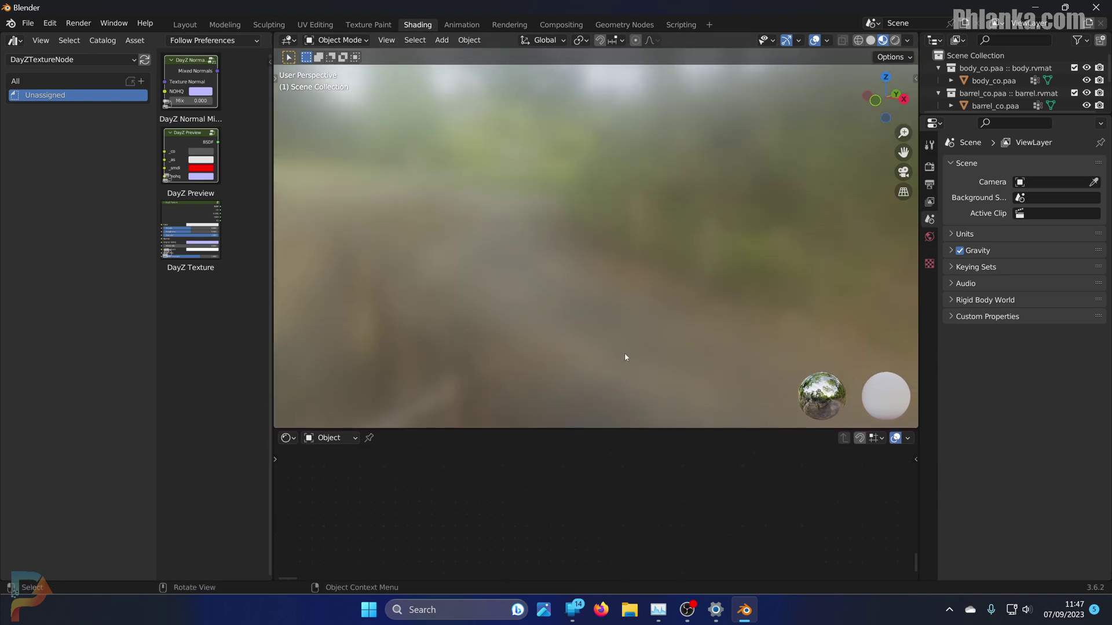
middle_drag(624, 352, 607, 386)
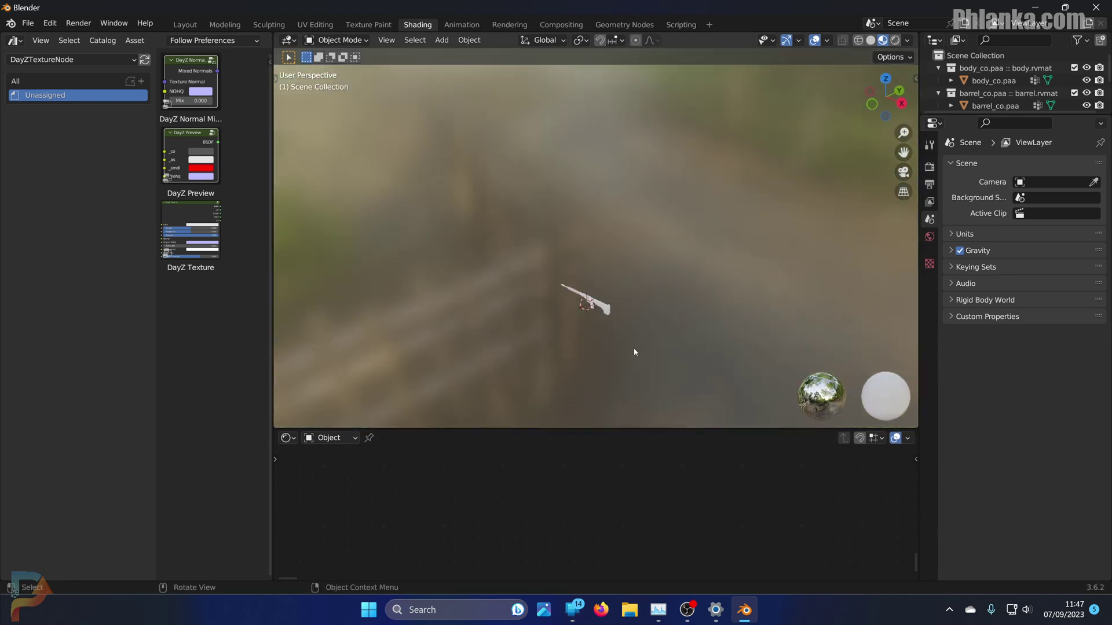
shift+middle_drag(596, 318, 608, 218)
scroll(614, 159, up, 3)
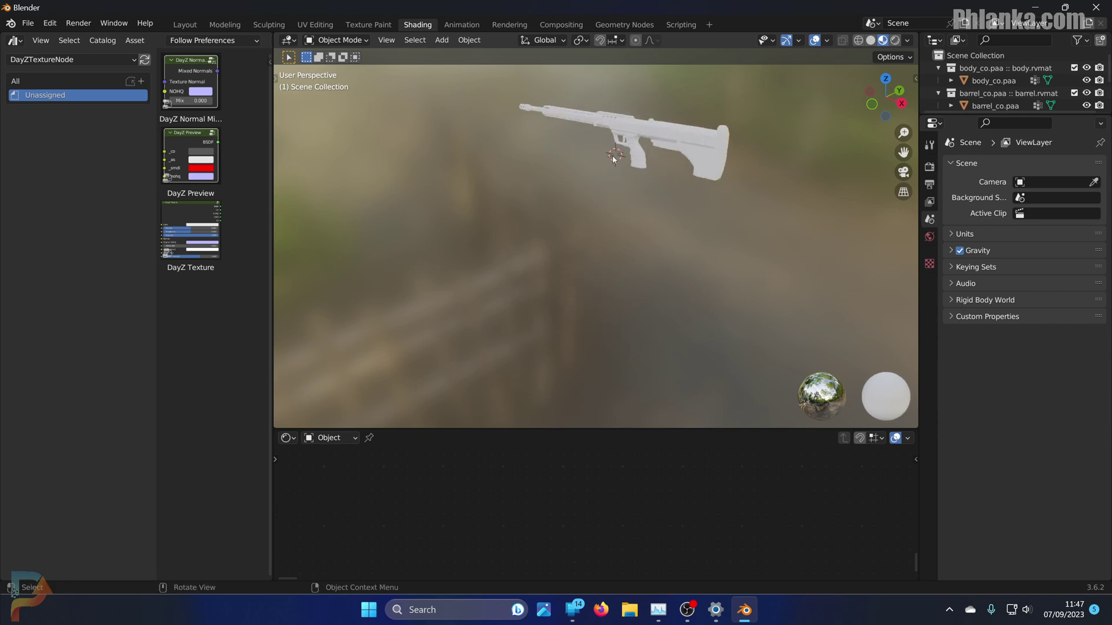
middle_drag(613, 159, 666, 255)
click(394, 201)
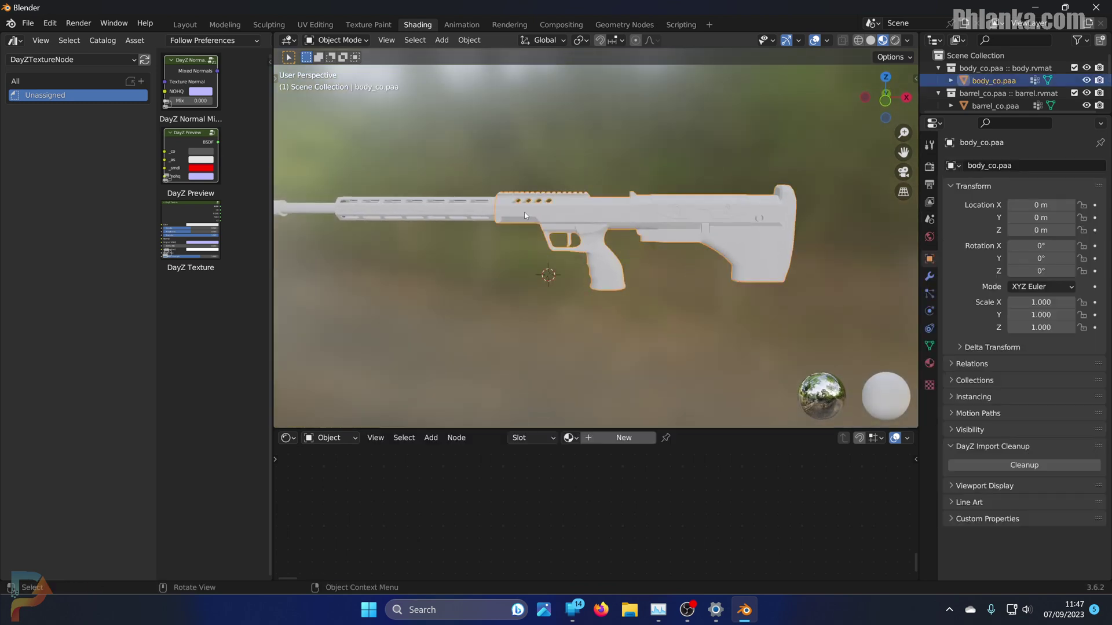
click(304, 212)
shift+middle_drag(304, 212, 411, 230)
click(375, 227)
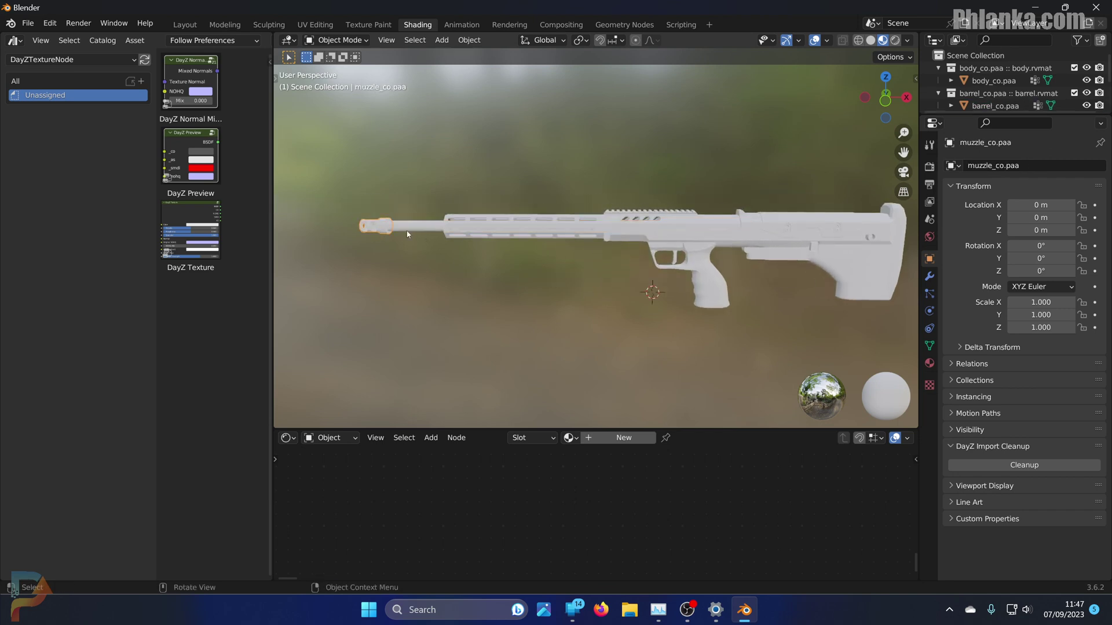
click(409, 230)
click(480, 227)
click(686, 231)
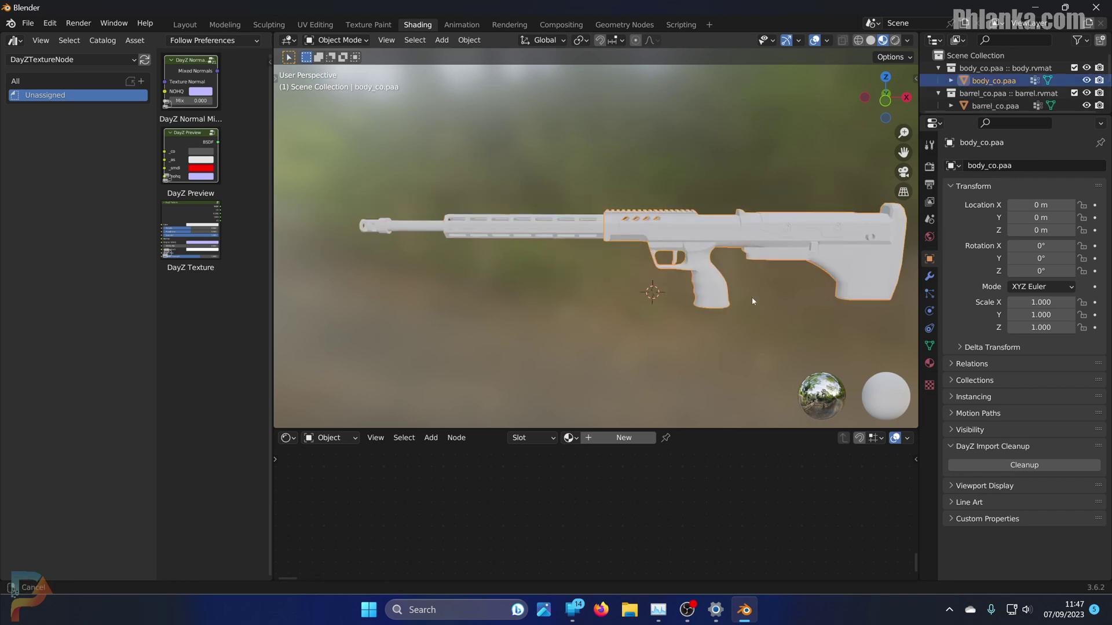
shift+middle_drag(752, 301, 718, 302)
Step: Enlarge the outliner and rename the body_co.paa object as glow_body
drag(956, 115, 961, 206)
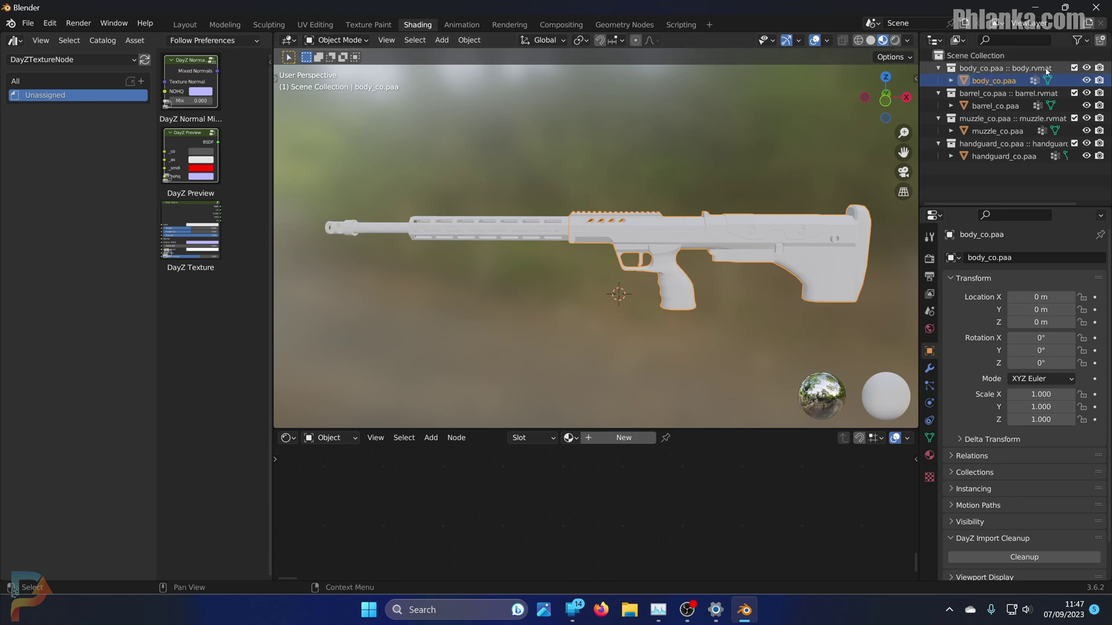
double_click(988, 82)
drag(988, 82, 1030, 81)
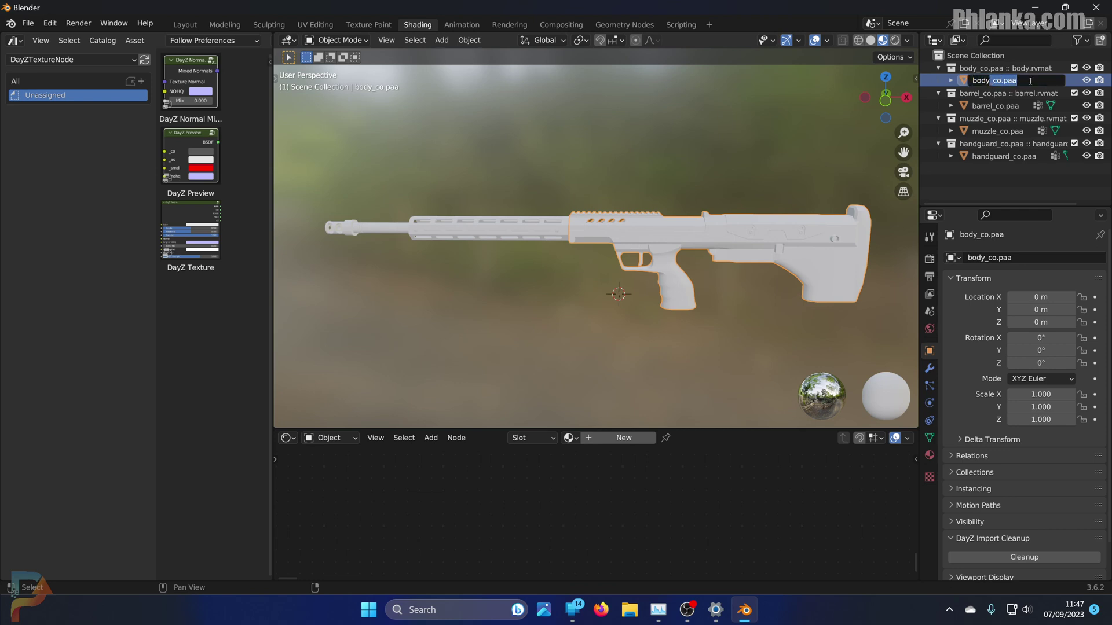
text(_body)
Step: Rename the barrel_co.paa object as glow_barrel
double_click(993, 106)
click(992, 105)
key(ctrl+a)
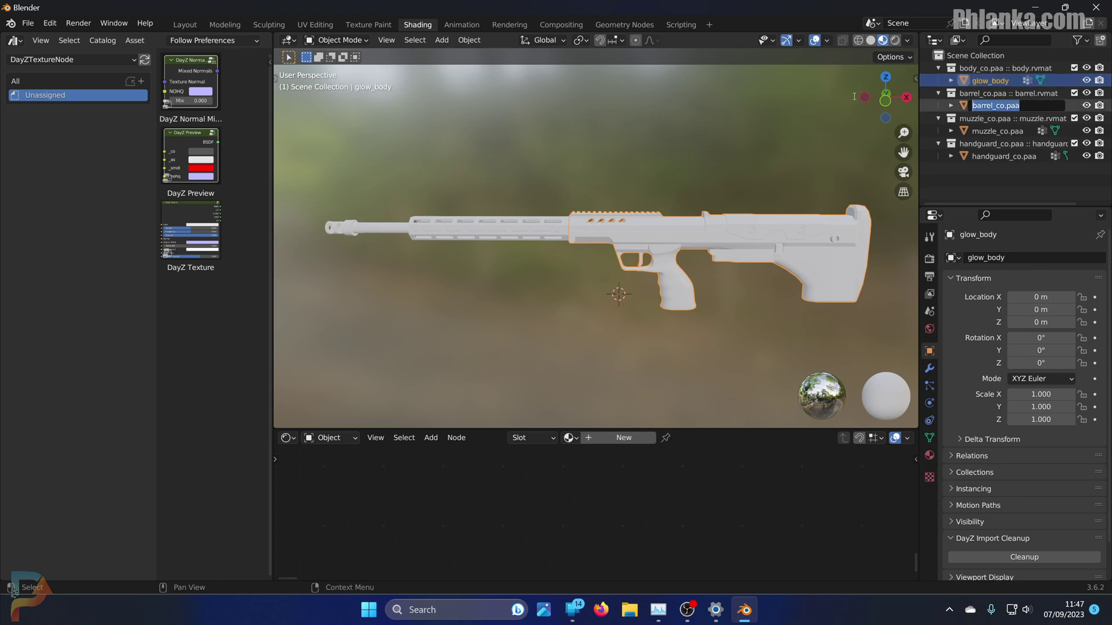
text(glow_ba)
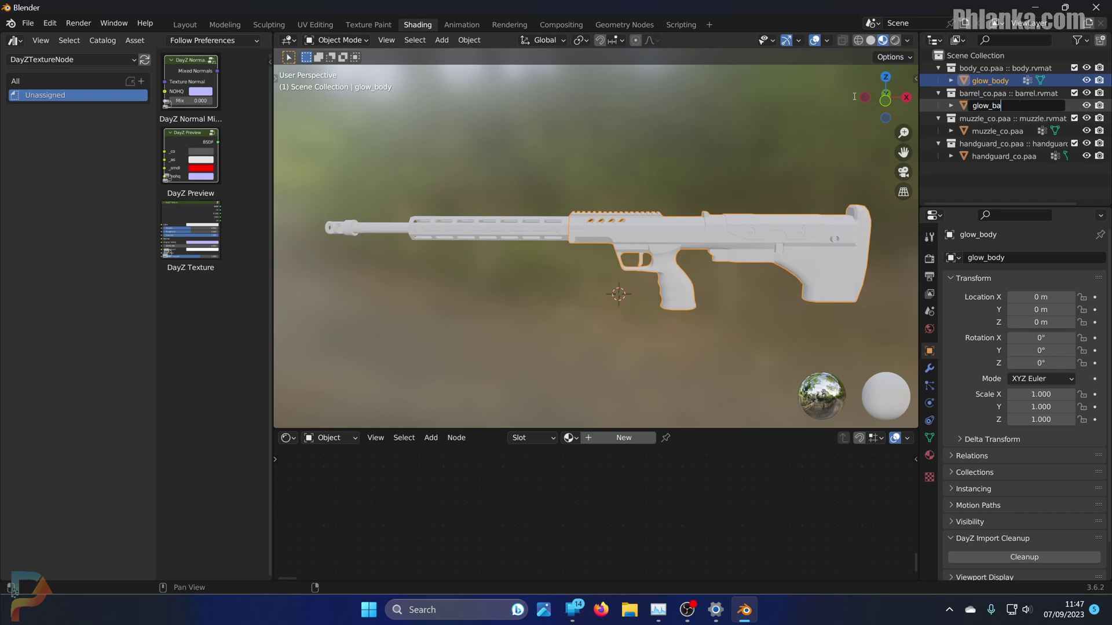
text(rrel)
key(Return)
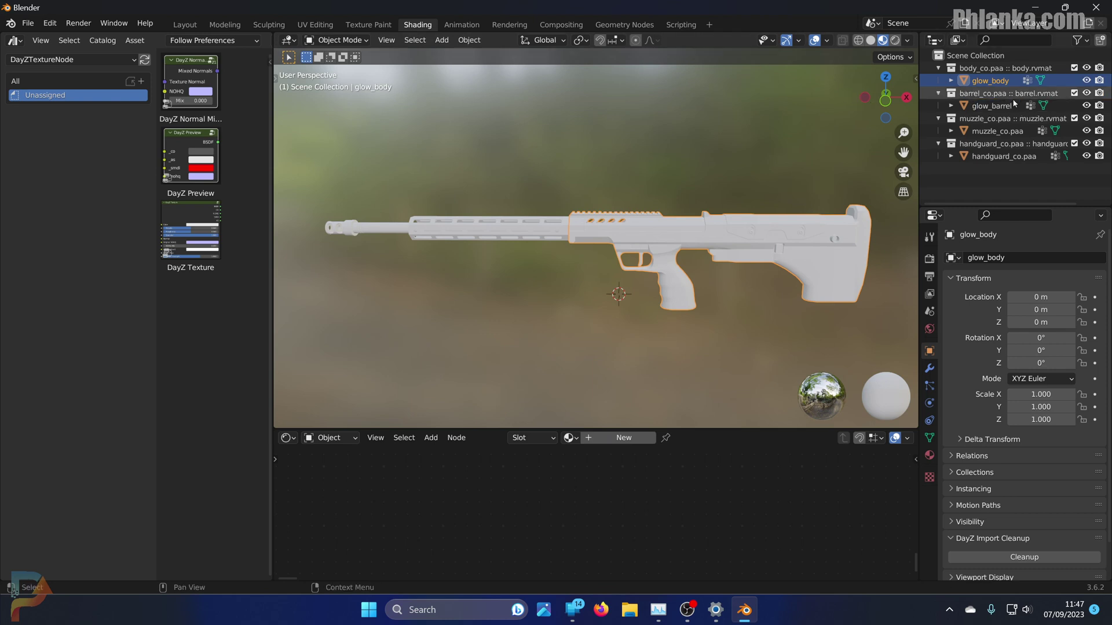
Step: Rename the muzzle_co.paa object as glow_muzzle and the handguard_co.paa object as glow_handguard
double_click(1019, 131)
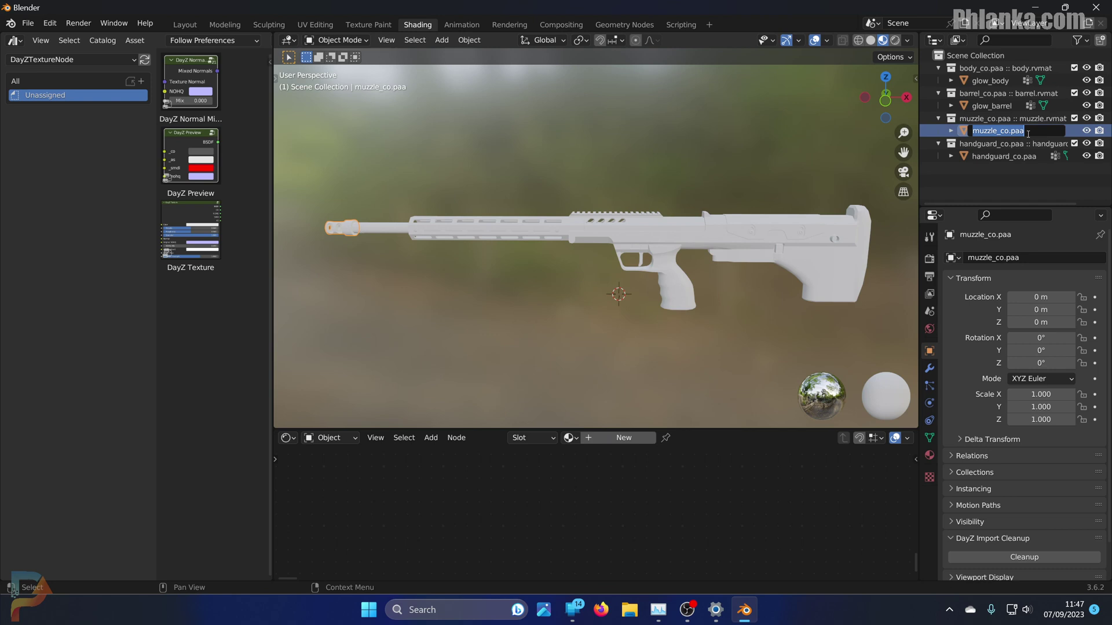
text(glow_muzzle)
key(Return)
double_click(992, 157)
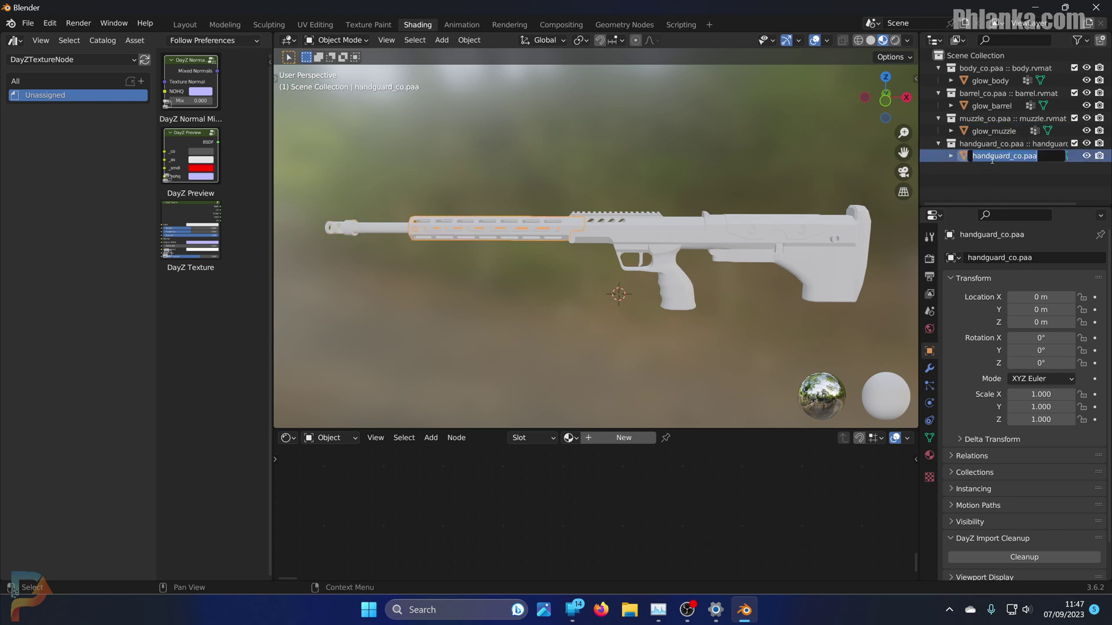
text(glow_han)
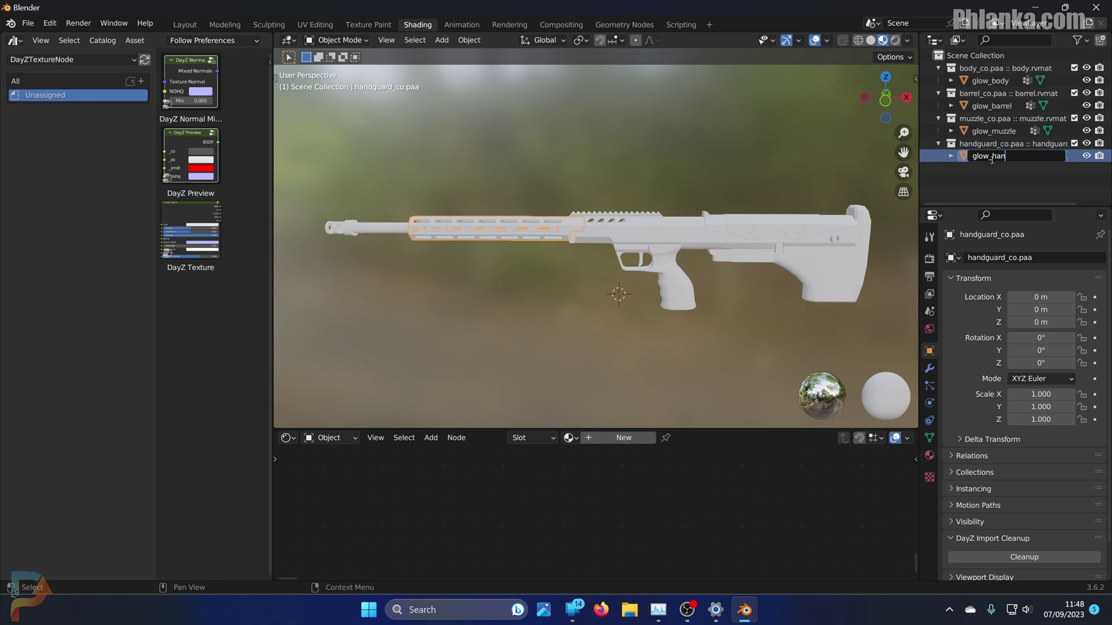
text(dguard)
key(Return)
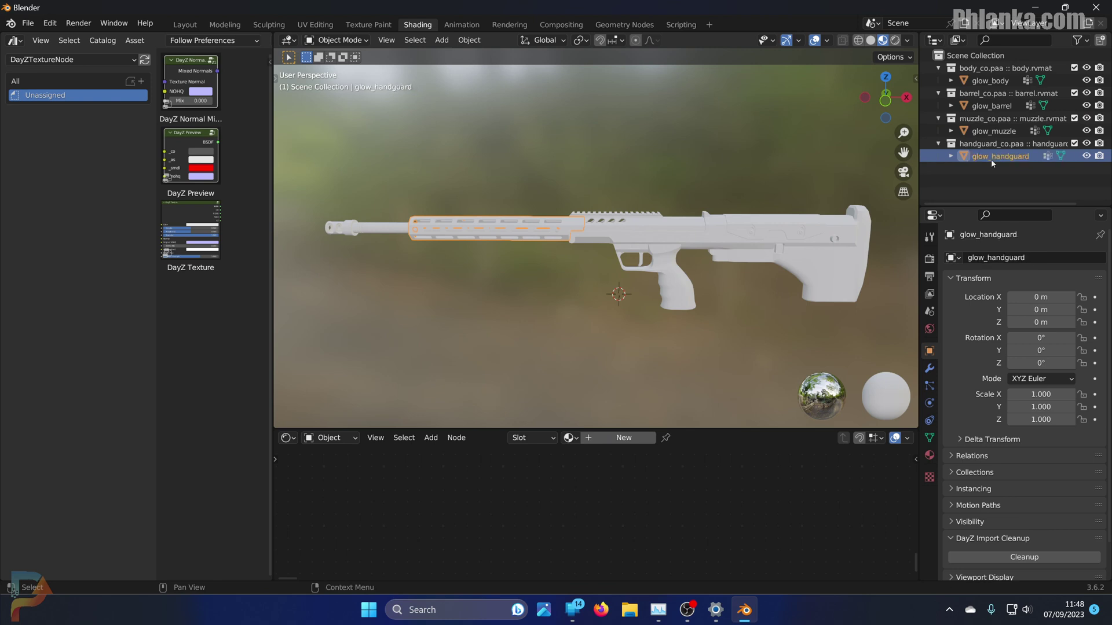
Step: Select the glow_body object and bring up the DayZ Texture Baker settings in the render properties
click(992, 82)
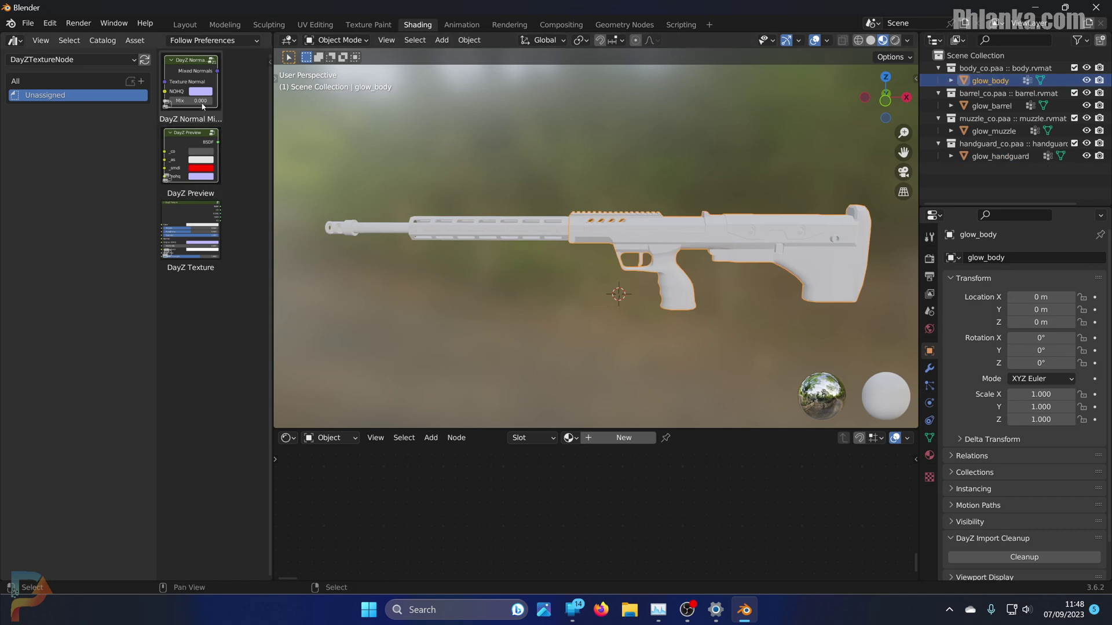
click(929, 258)
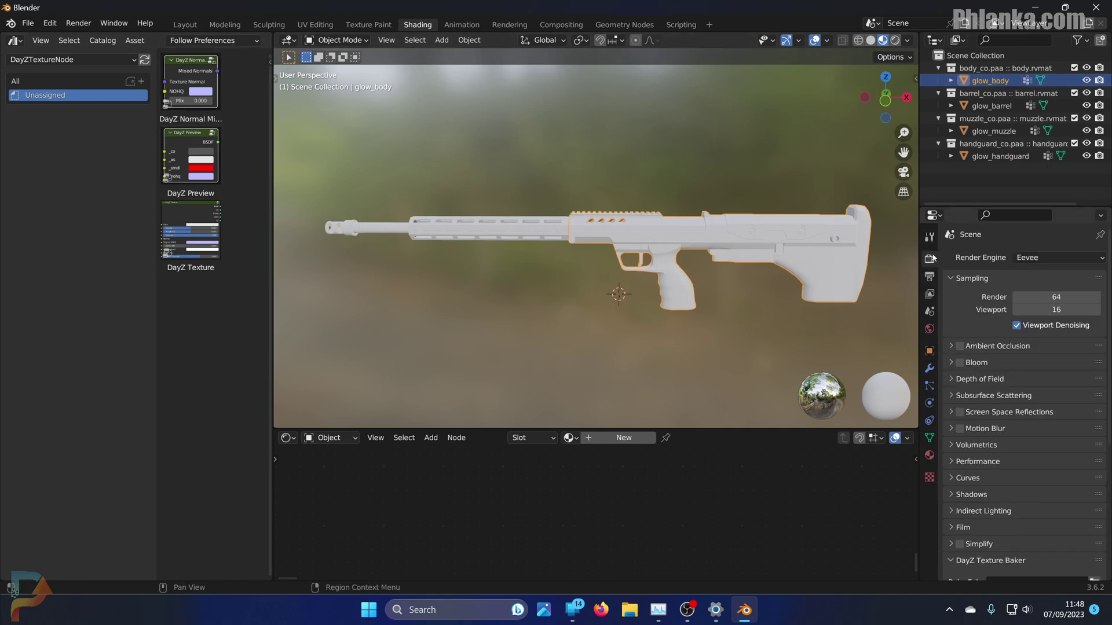
scroll(998, 508, down, 7)
scroll(998, 507, down, 3)
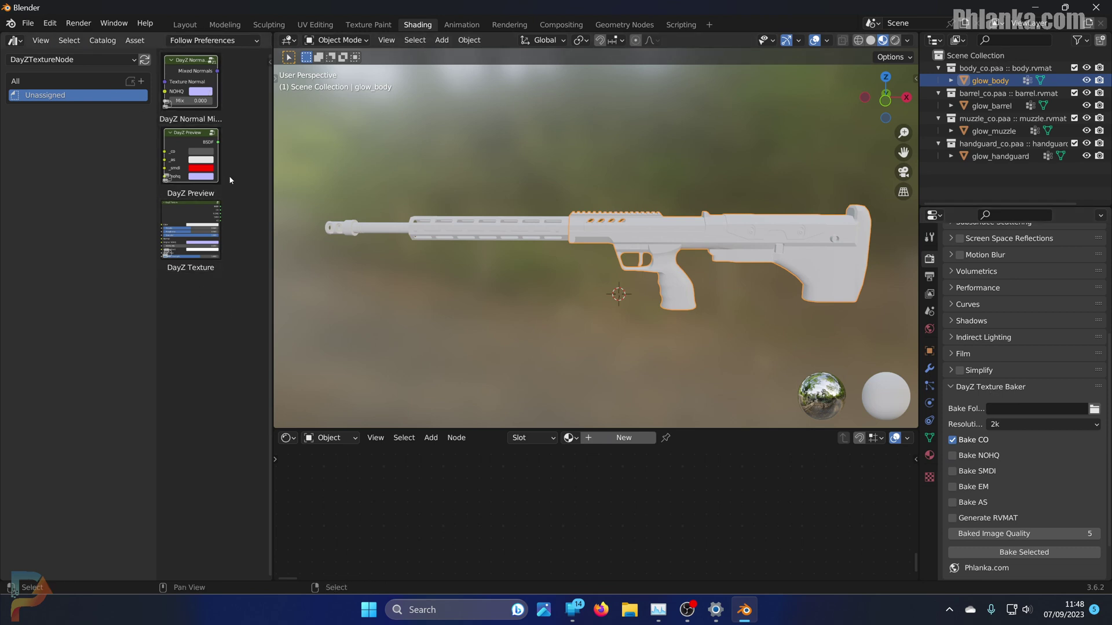
Step: Switch the asset area to the File Browser and back to the Asset Browser
key(shift+F1)
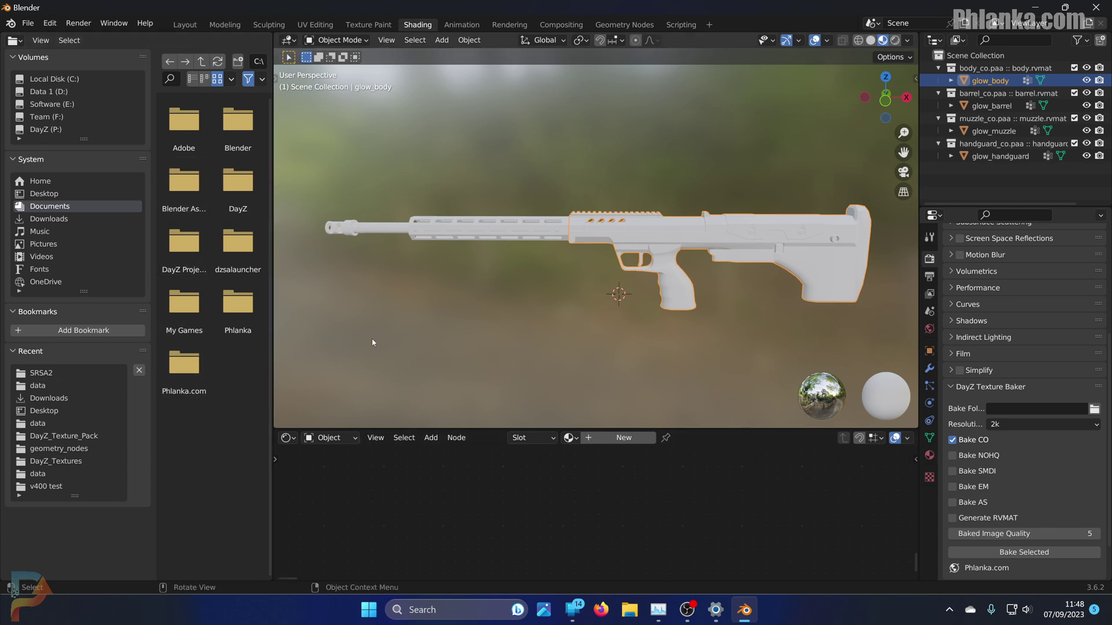
click(22, 44)
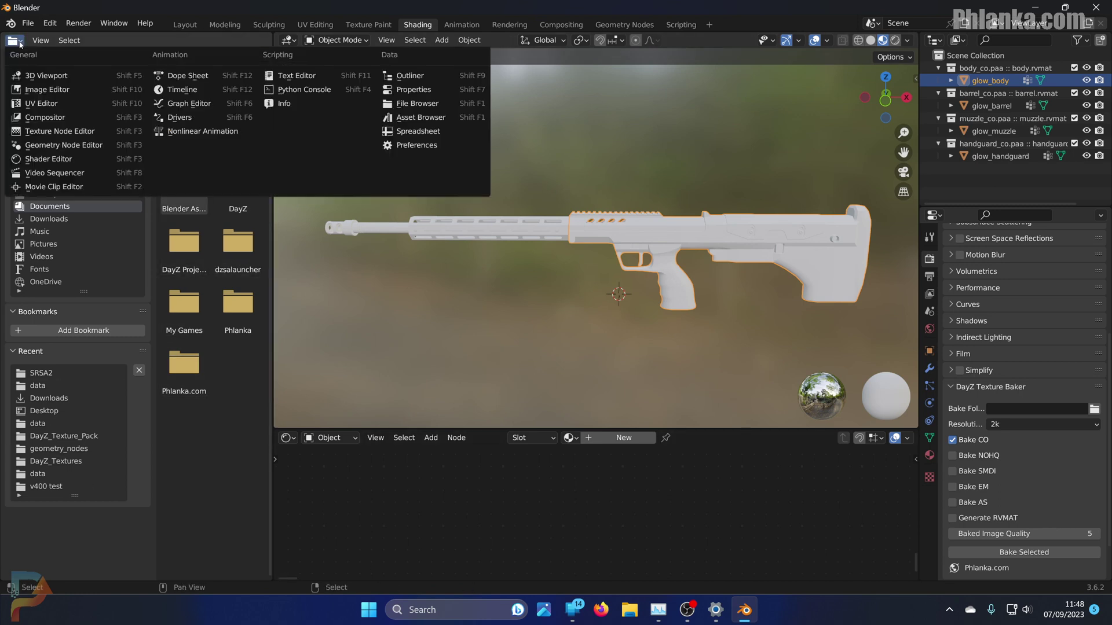
click(288, 39)
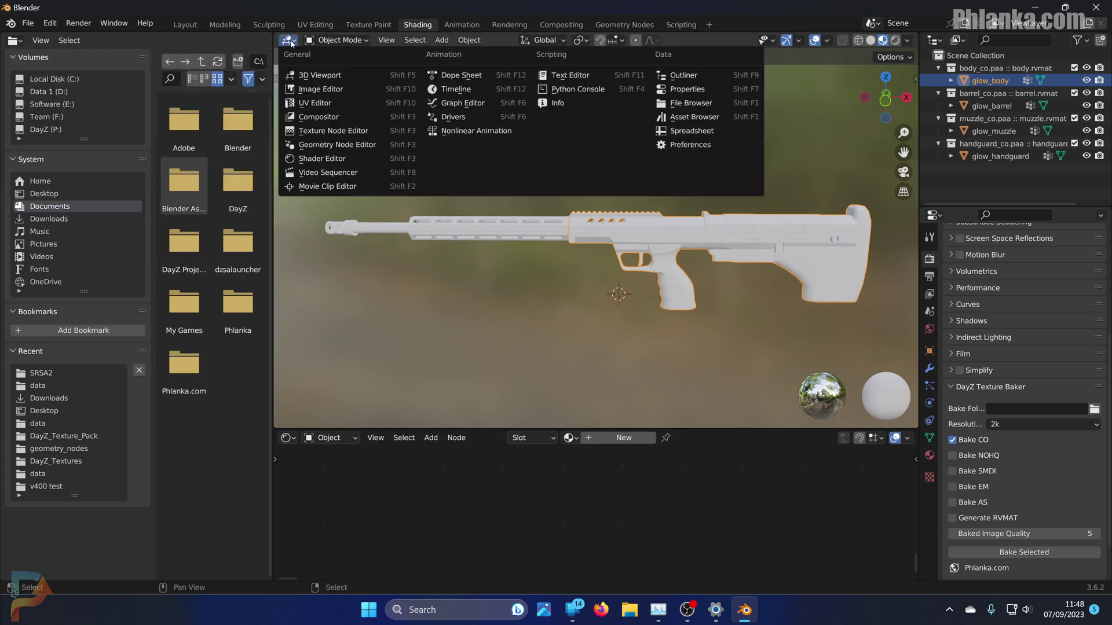
click(936, 41)
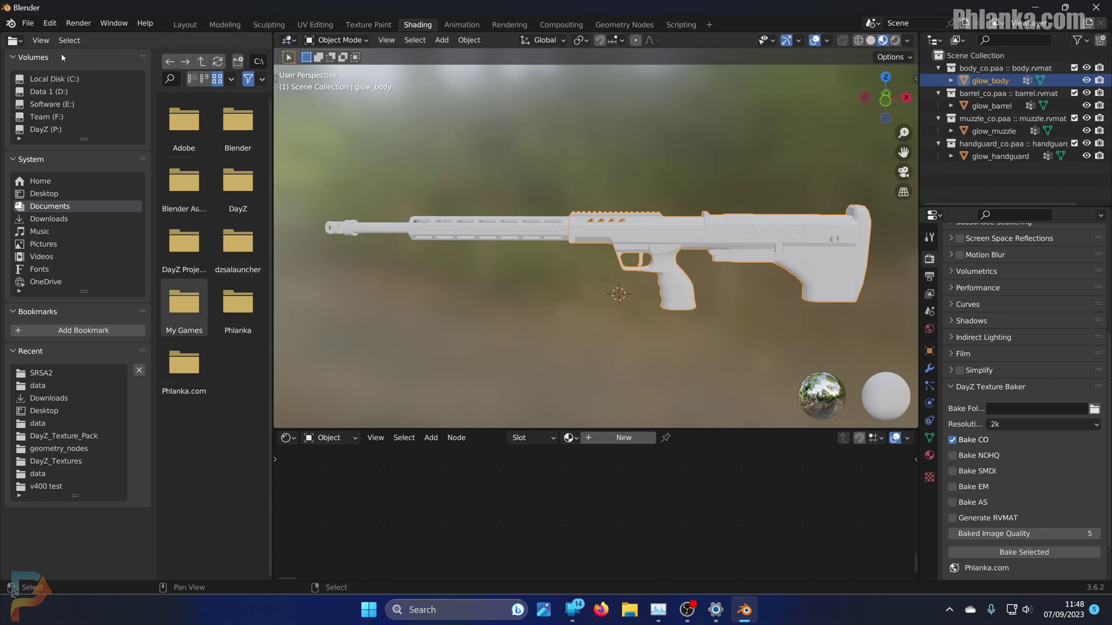
click(14, 41)
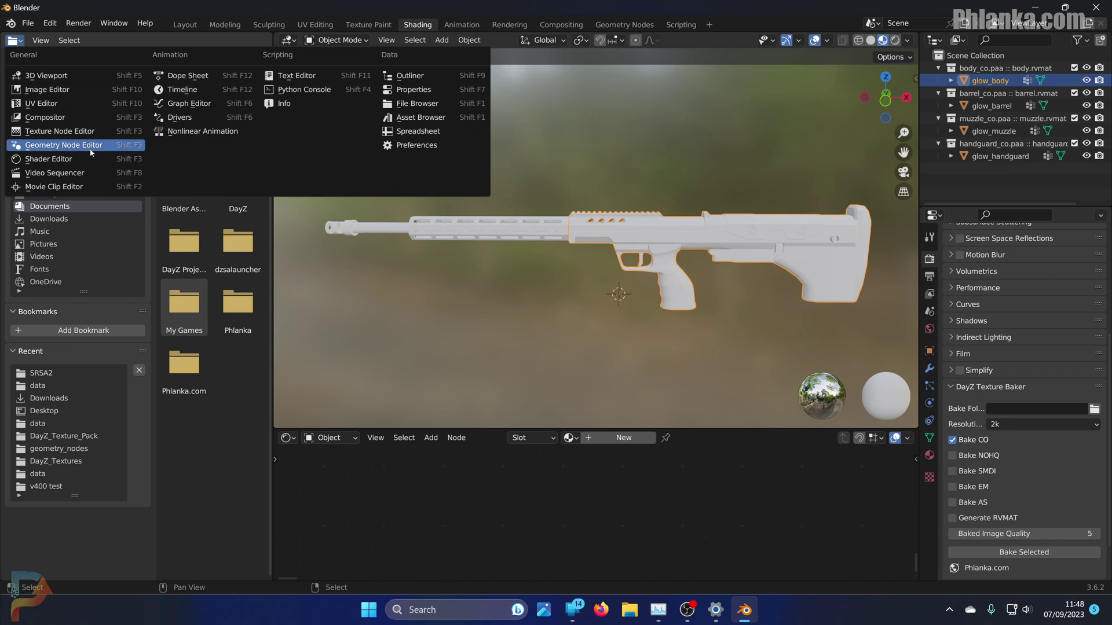
click(421, 118)
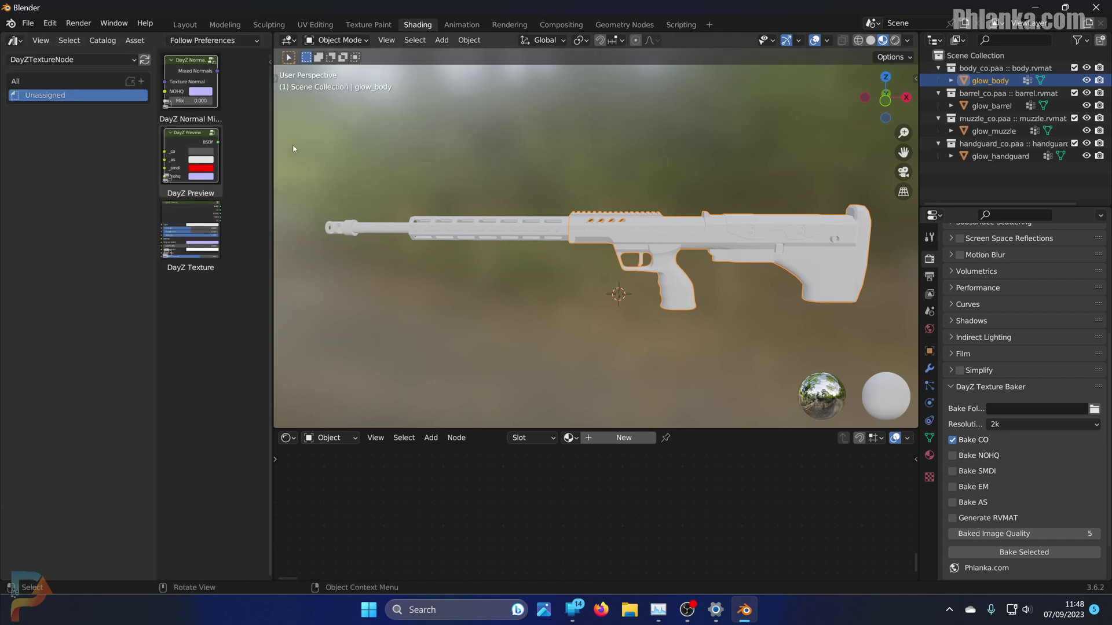
Step: Go through the All and DayZTextureNode asset libraries and show the User Library
click(72, 60)
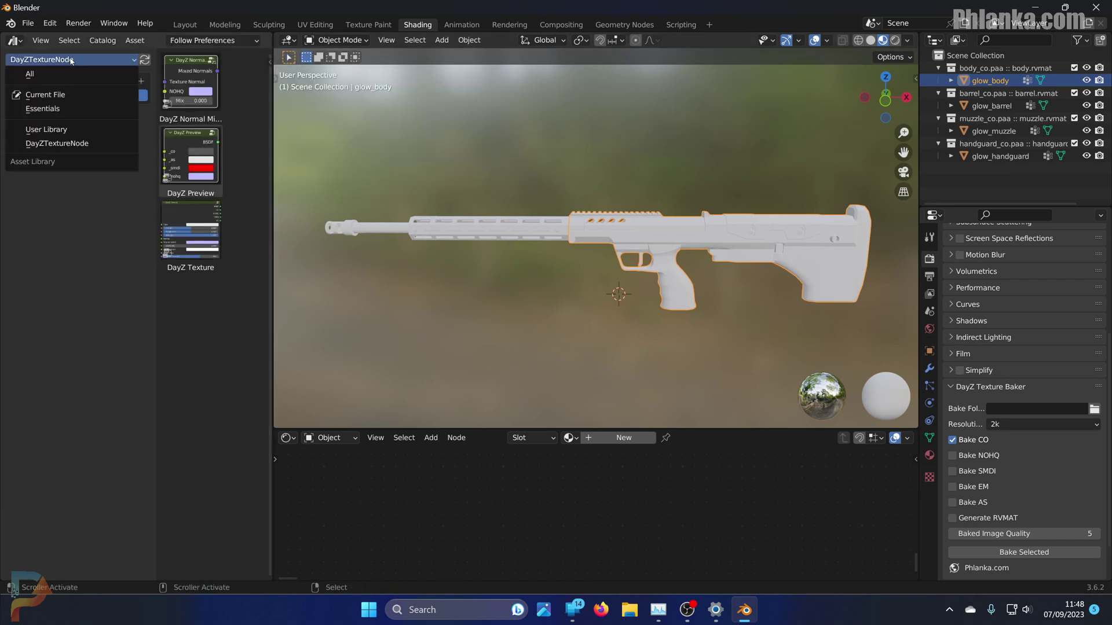
click(29, 74)
scroll(219, 85, down, 1)
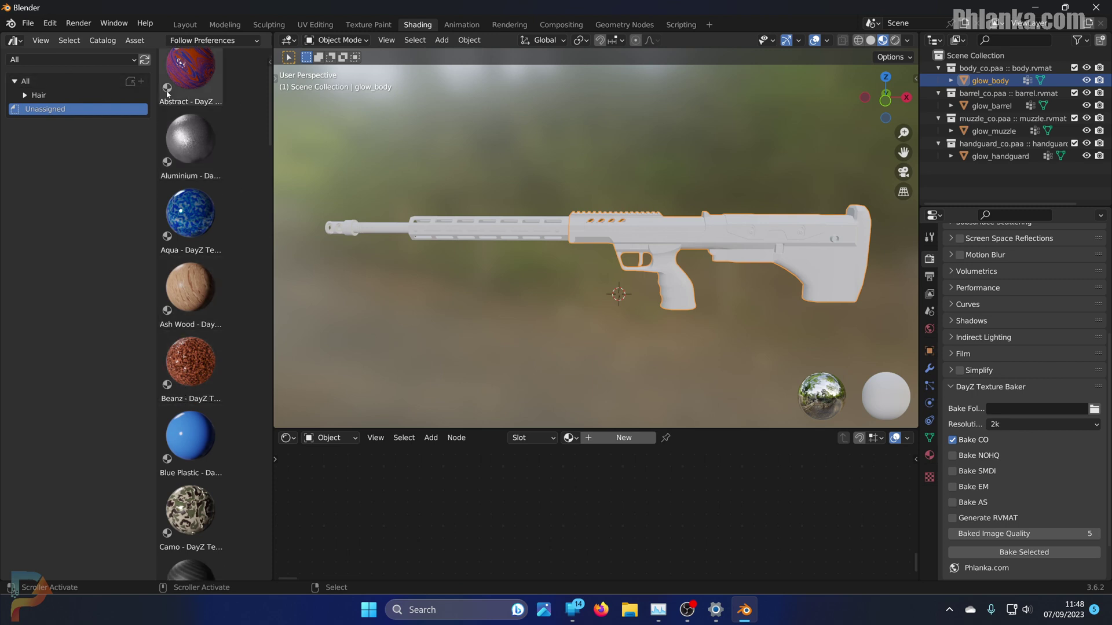
click(69, 60)
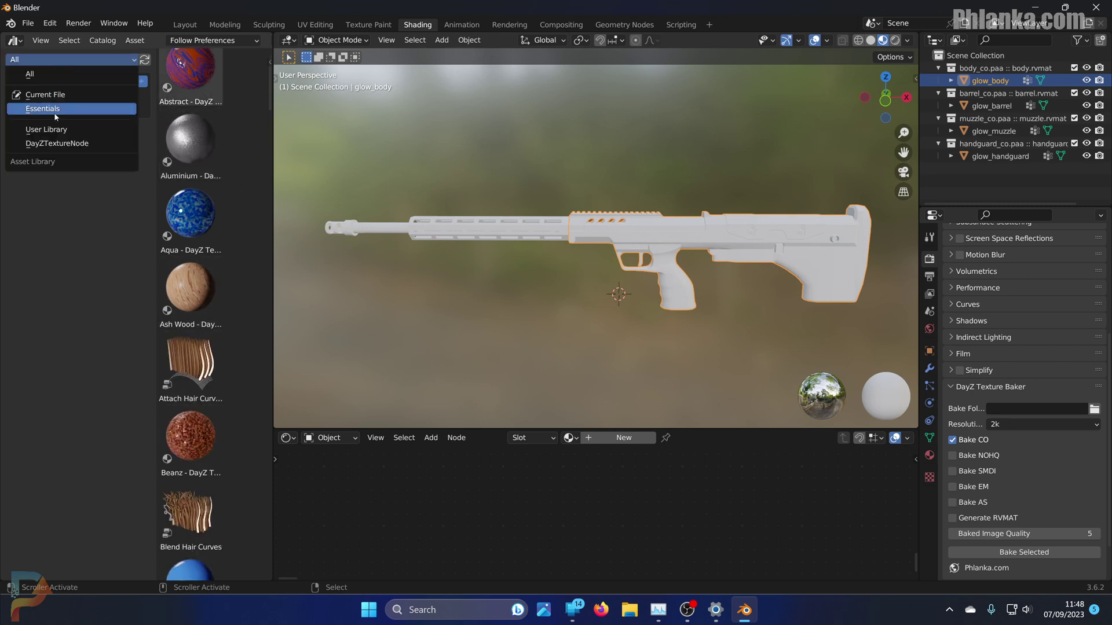
click(41, 140)
click(70, 59)
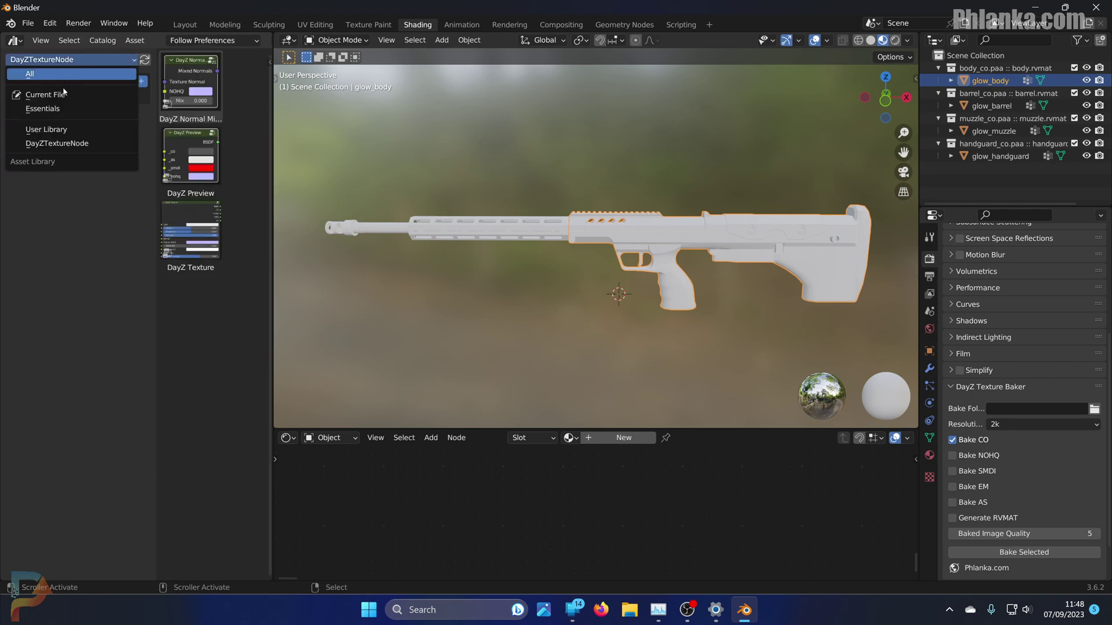
click(58, 130)
Step: Widen the asset browser to several columns and look through the User Library's DayZ materials
scroll(217, 196, down, 10)
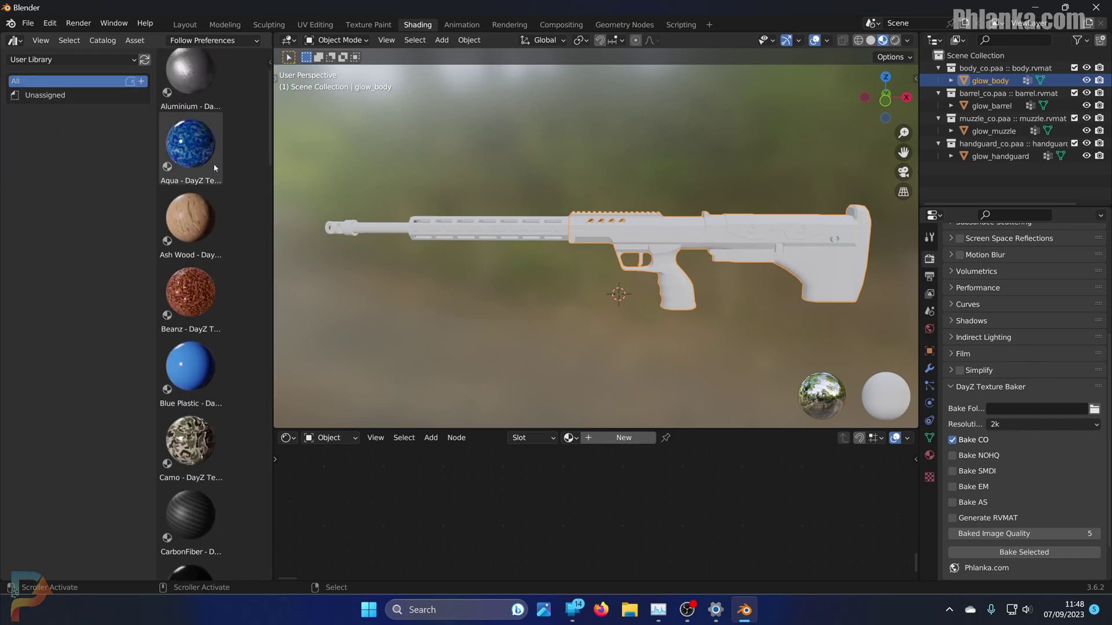
scroll(242, 260, down, 4)
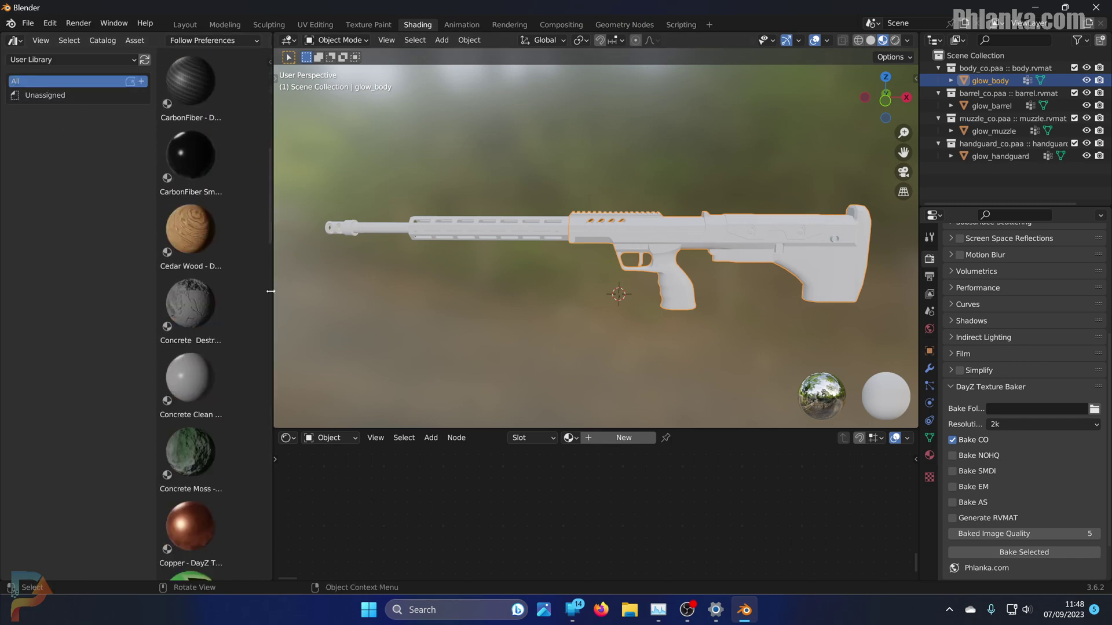
drag(273, 270, 395, 231)
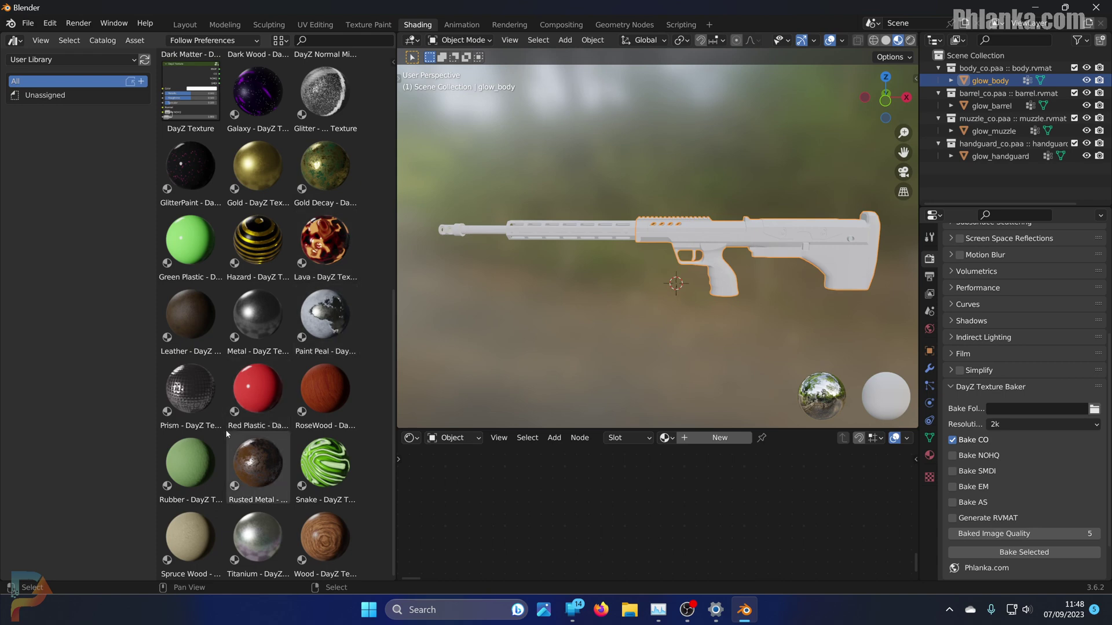
scroll(312, 285, up, 3)
scroll(312, 285, up, 2)
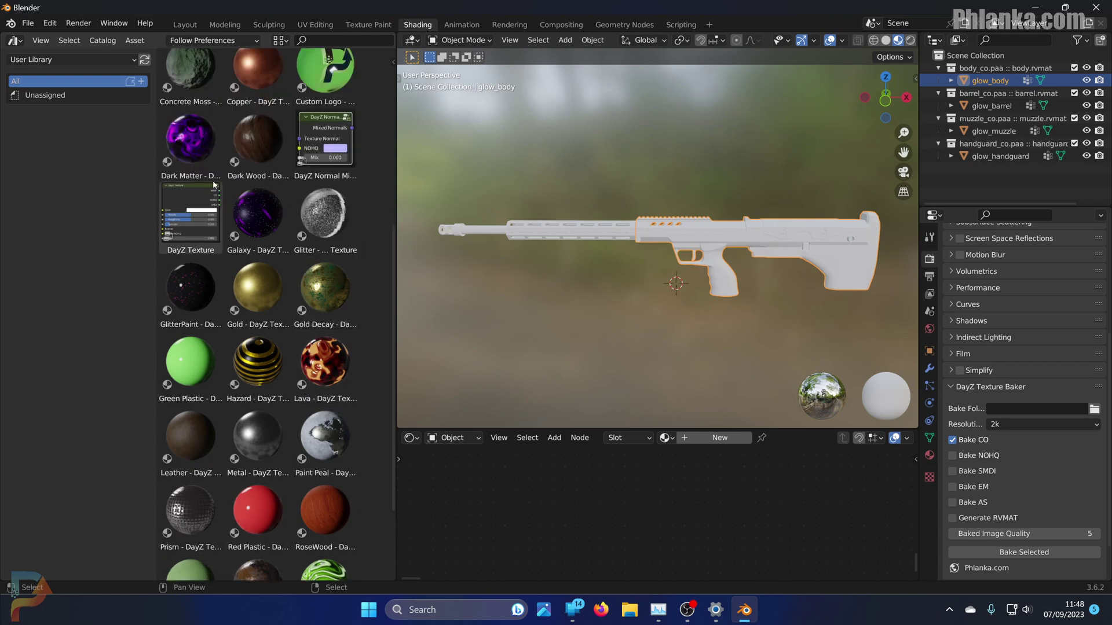
click(271, 214)
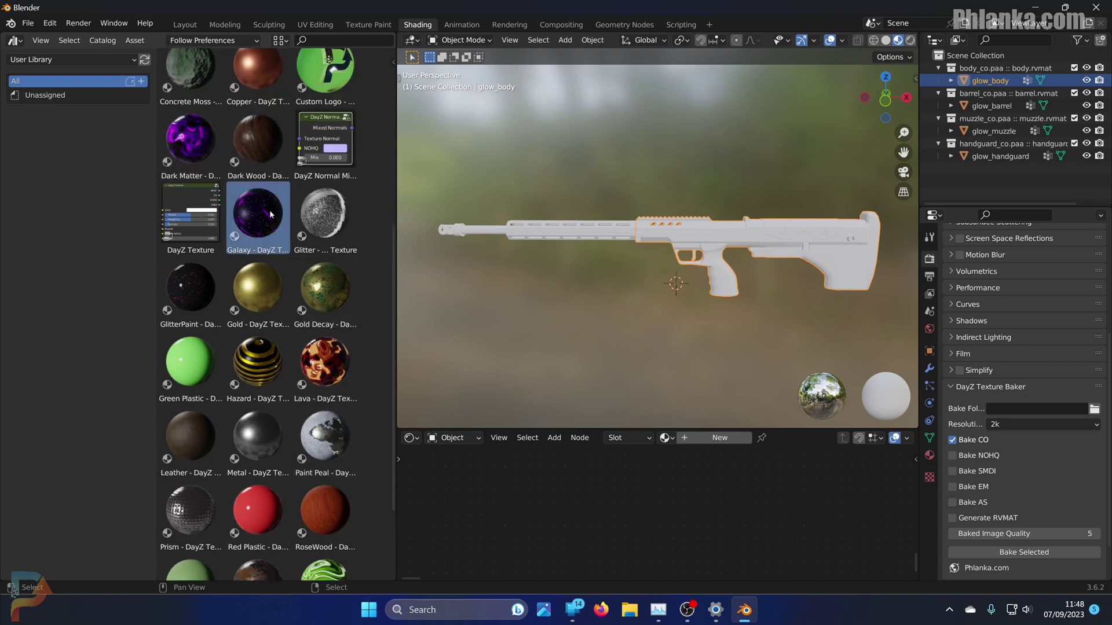
scroll(272, 225, down, 3)
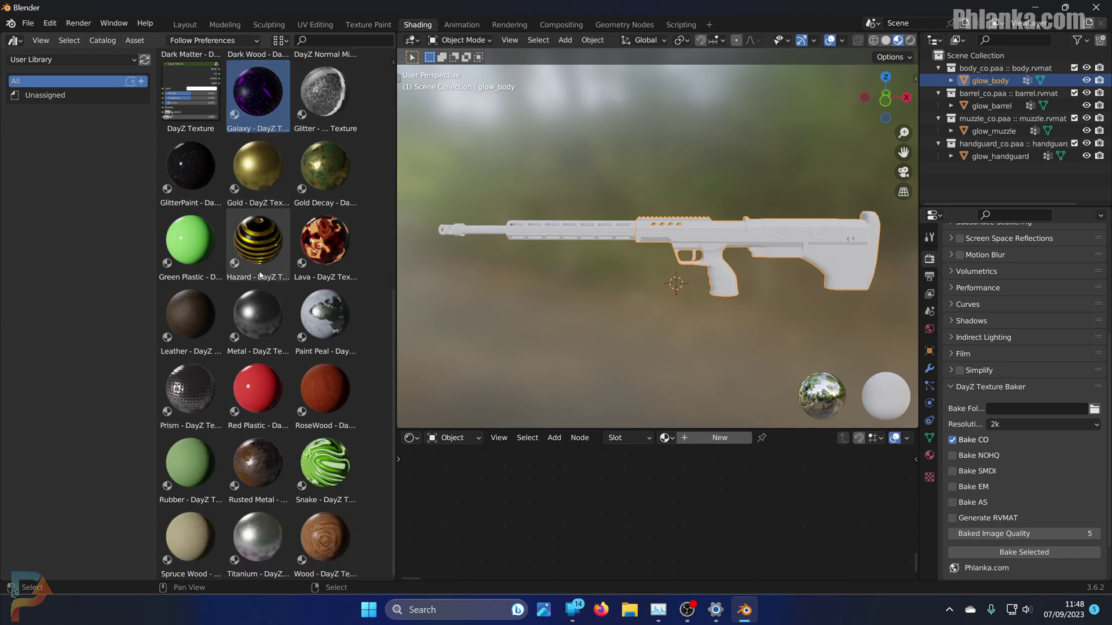
scroll(289, 307, up, 3)
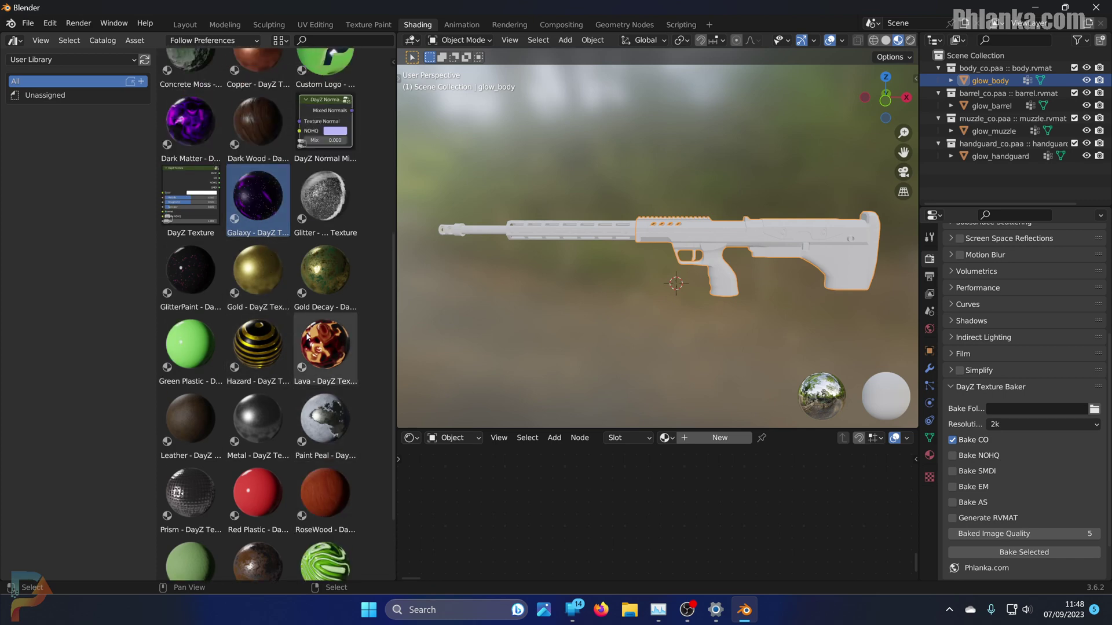
Step: Apply the Lava - DayZ Texture material to the rifle's body and handguard
click(308, 350)
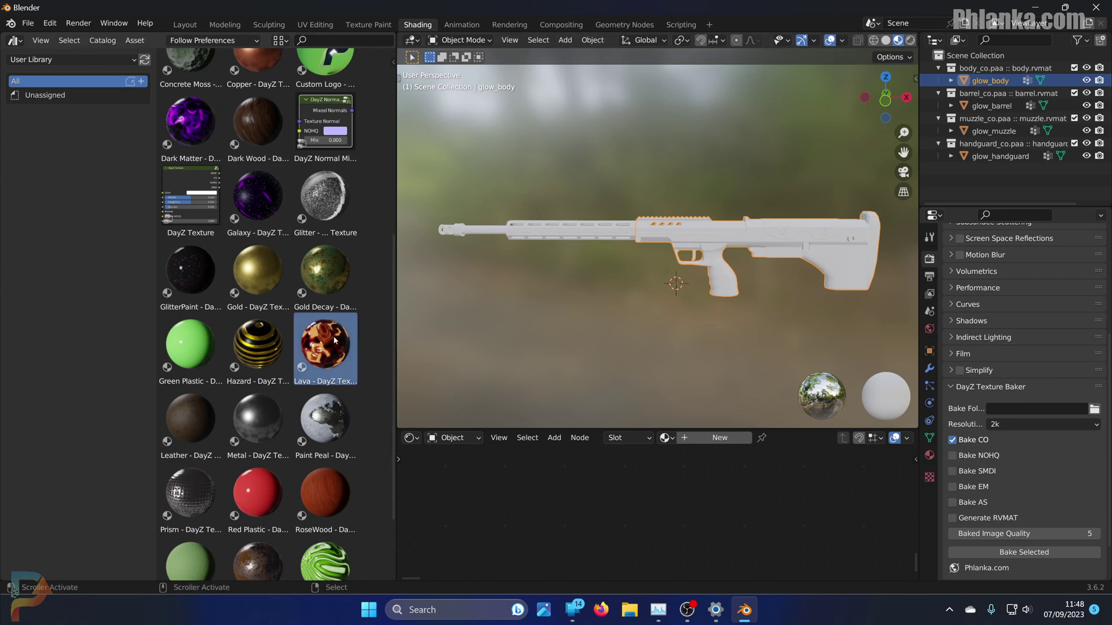
drag(339, 351, 718, 240)
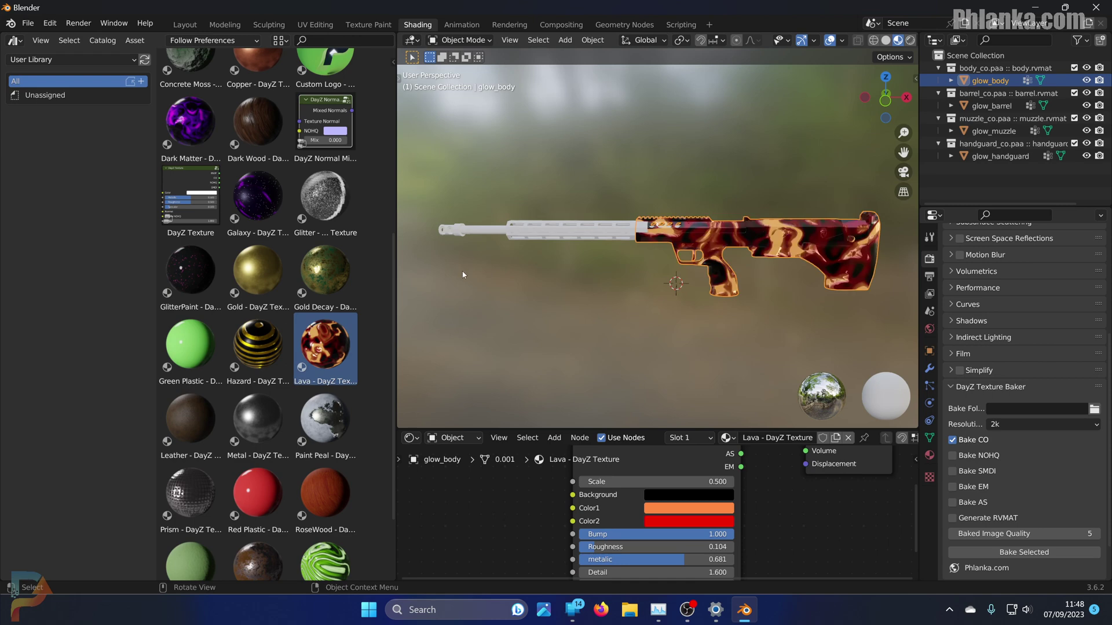
scroll(719, 284, up, 2)
drag(324, 348, 434, 226)
middle_drag(434, 226, 509, 279)
scroll(509, 280, down, 5)
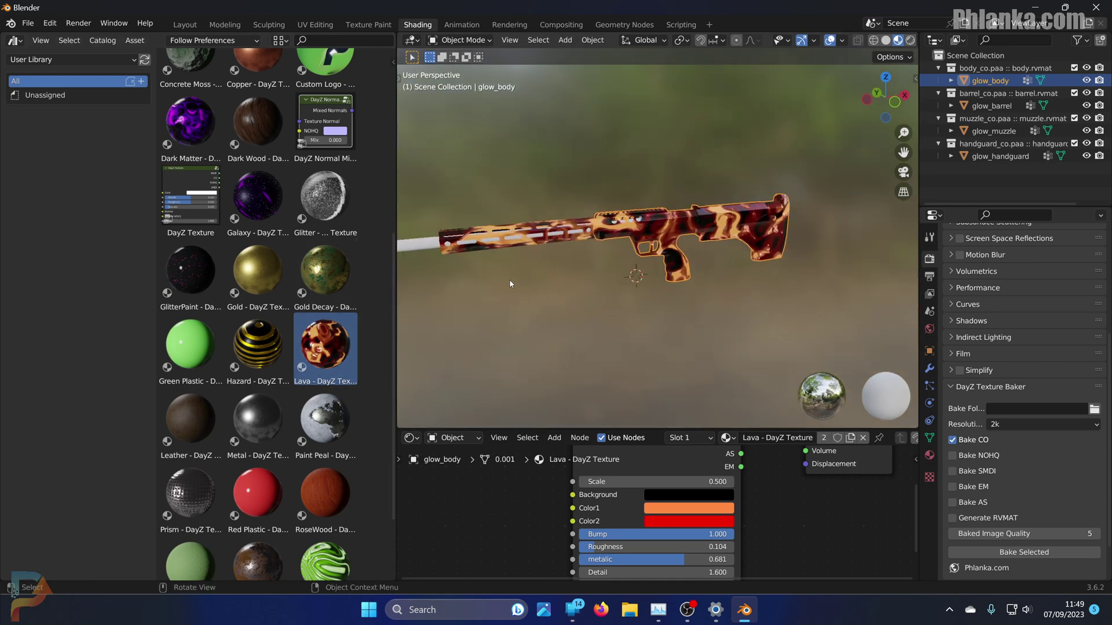
Step: Apply the Lava - DayZ Texture material to the rifle's barrel and muzzle
drag(325, 347, 452, 248)
scroll(641, 303, up, 2)
middle_drag(641, 303, 689, 325)
Step: Enlarge the shader editor and frame the Lava material's nodes at a readable size
key(Home)
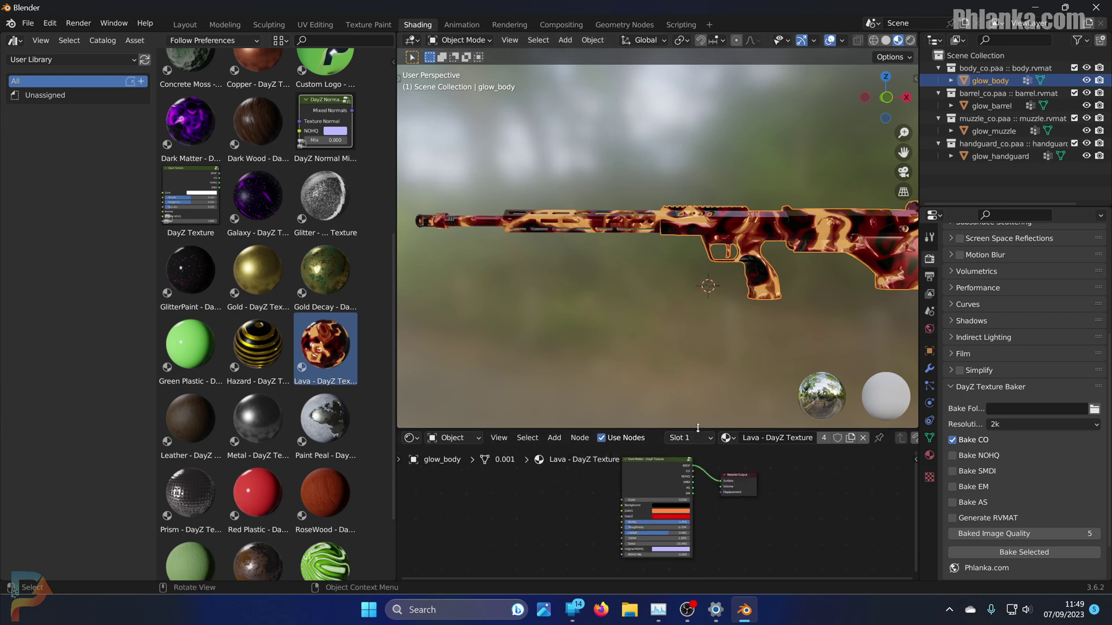
drag(698, 427, 698, 244)
scroll(731, 466, up, 4)
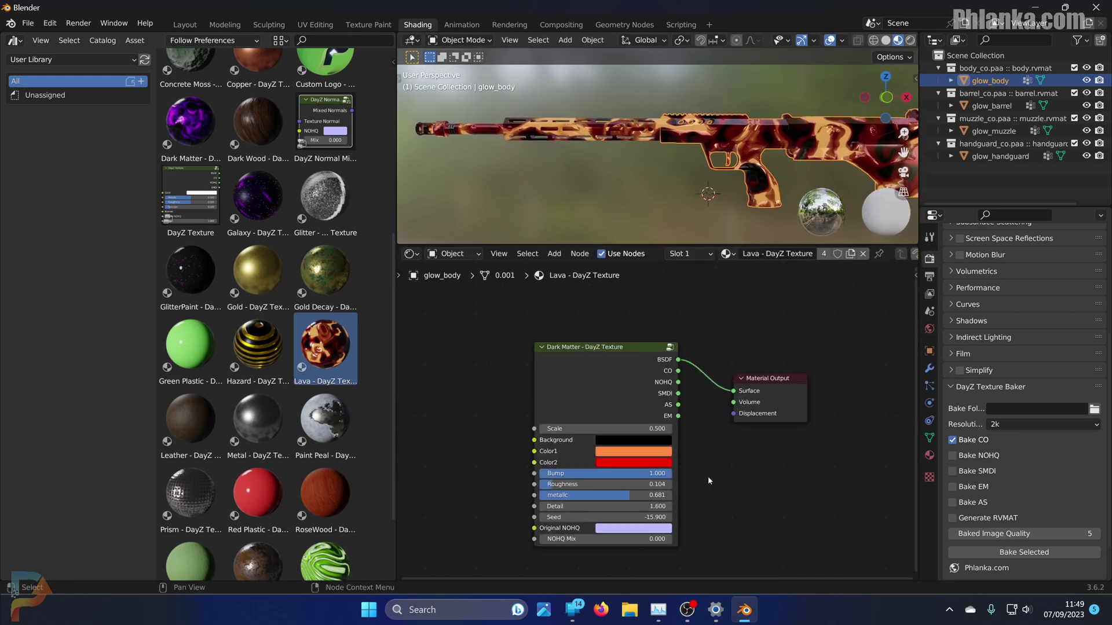
Step: Change the Lava material's Color1 to purple
click(630, 456)
mouse_move(646, 342)
mouse_down()
mouse_move(661, 336)
mouse_move(651, 328)
mouse_move(672, 350)
mouse_move(600, 342)
mouse_move(613, 356)
mouse_move(635, 346)
mouse_up()
mouse_move(635, 346)
mouse_down()
mouse_move(668, 324)
mouse_move(646, 305)
mouse_move(671, 324)
mouse_move(670, 356)
mouse_move(666, 338)
mouse_up()
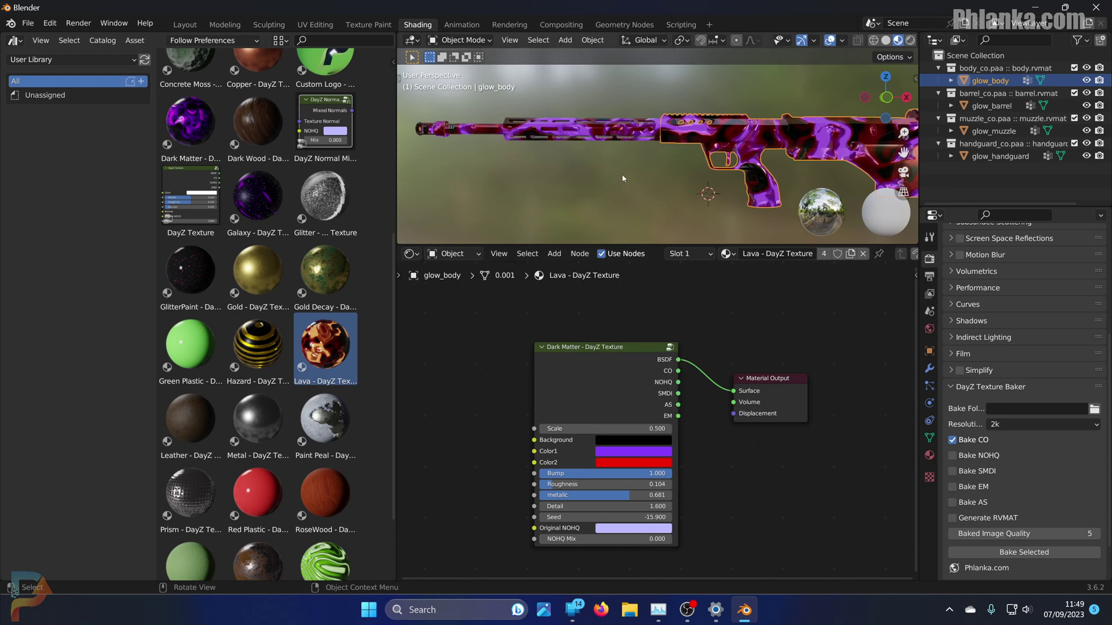
Step: Set the Lava material's Color2 to magenta with a hue of about 0.770 and Color1 to bright green with a hue of about 0.331
click(633, 462)
click(618, 340)
drag(618, 340, 605, 335)
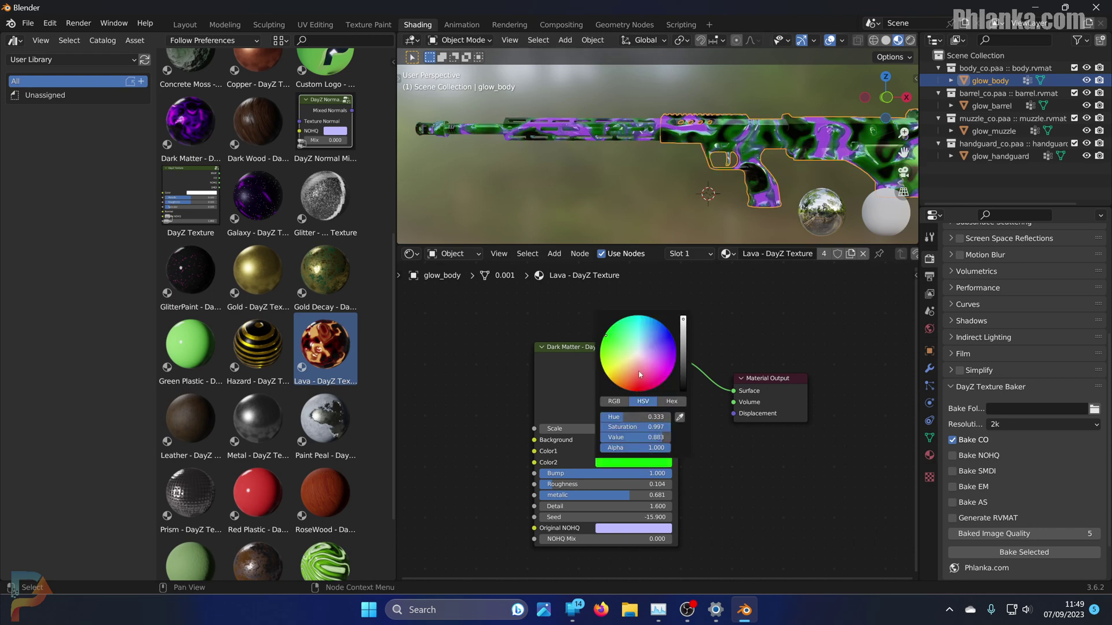
click(675, 352)
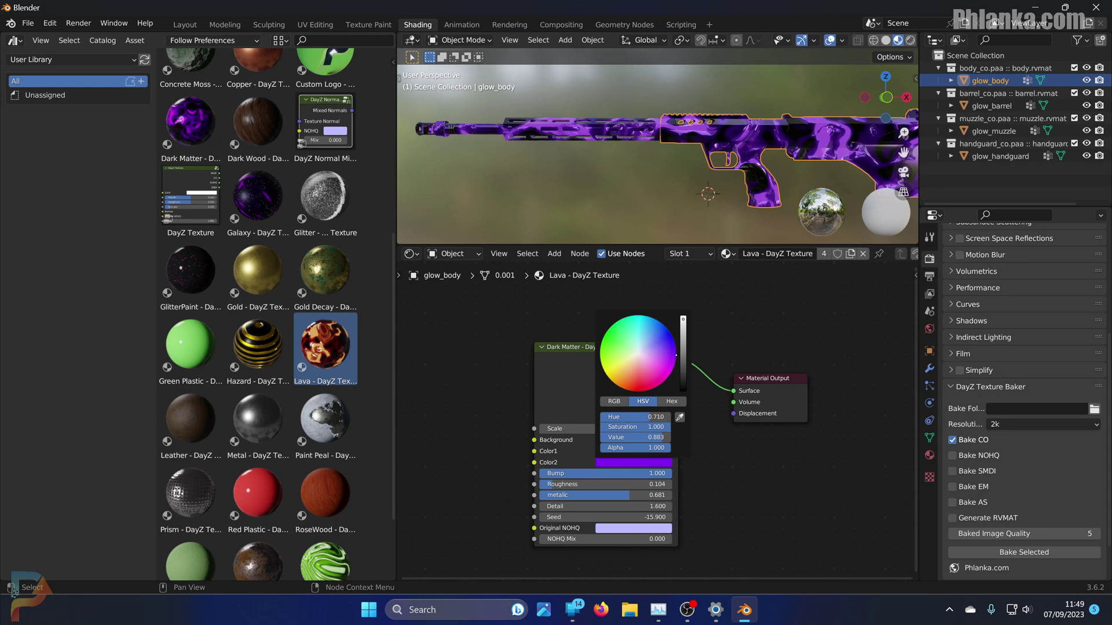
drag(676, 348, 674, 365)
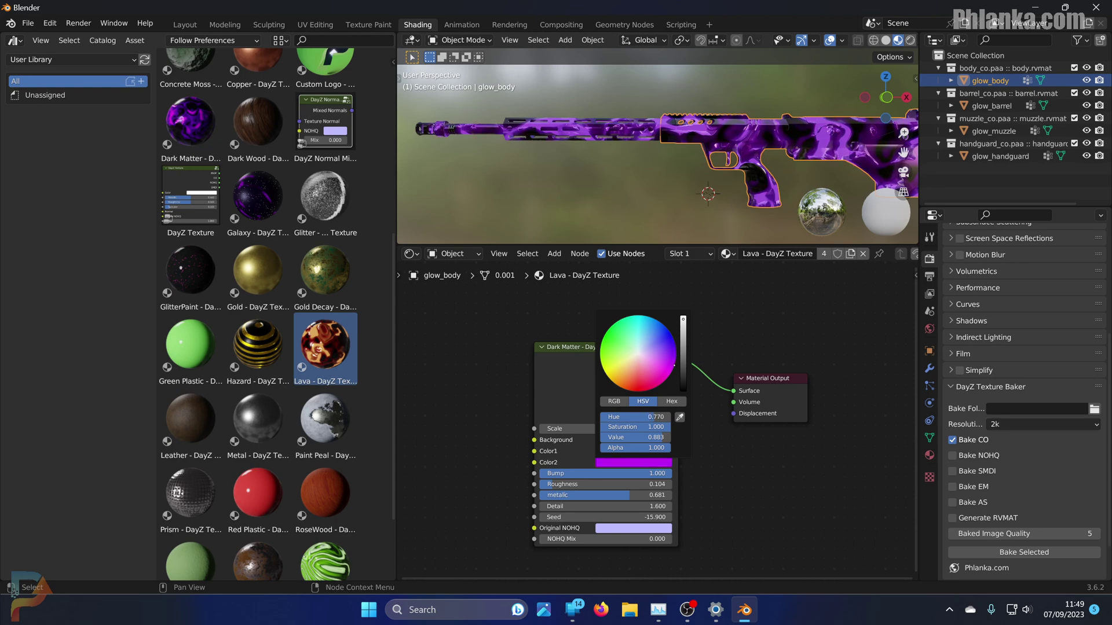
click(633, 464)
mouse_move(657, 360)
mouse_down()
mouse_move(609, 329)
mouse_move(644, 318)
mouse_move(666, 336)
mouse_move(674, 366)
mouse_up()
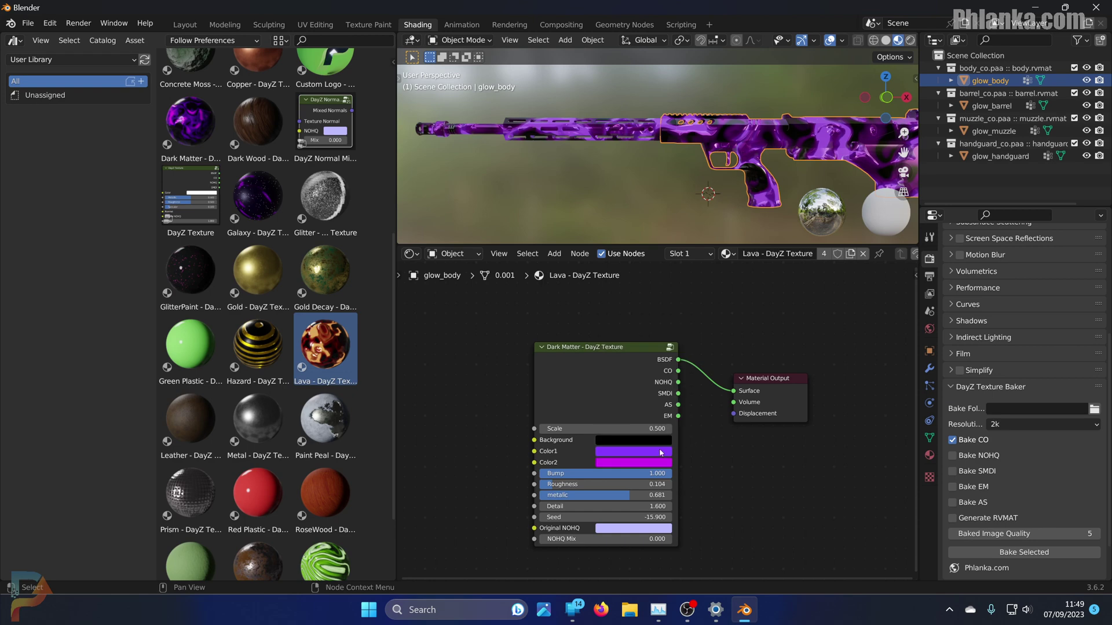
click(633, 451)
drag(636, 346, 607, 325)
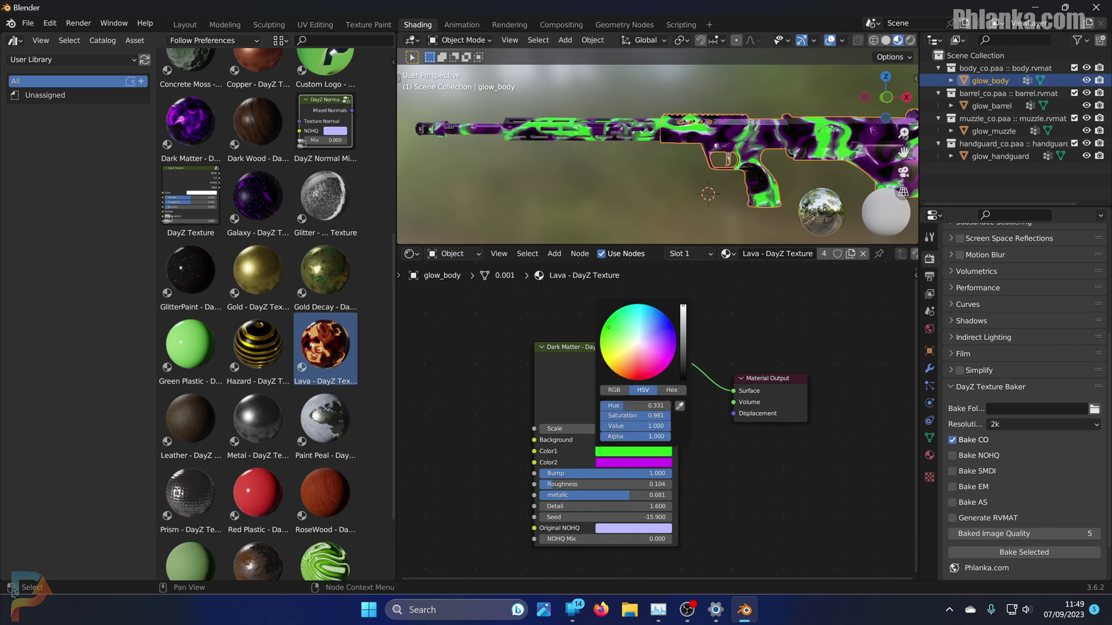
Step: Set the Lava material's Detail to 3.700, Bump to about 0.593 and Roughness to about 0.757
middle_drag(682, 193, 598, 170)
scroll(579, 174, up, 5)
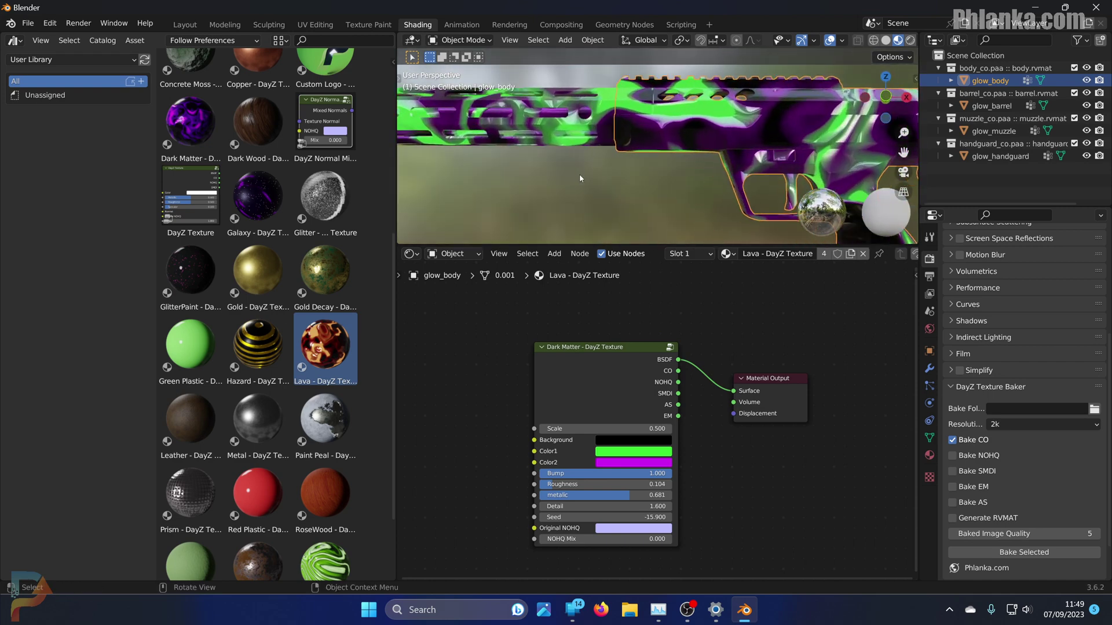
middle_drag(647, 412, 861, 331)
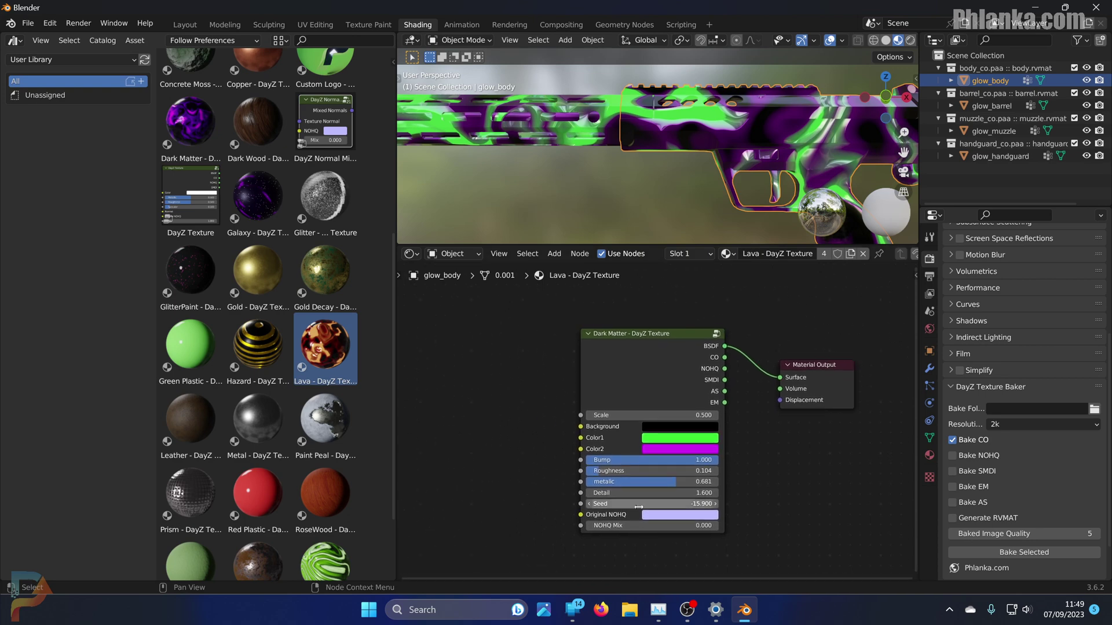
drag(643, 491, 626, 471)
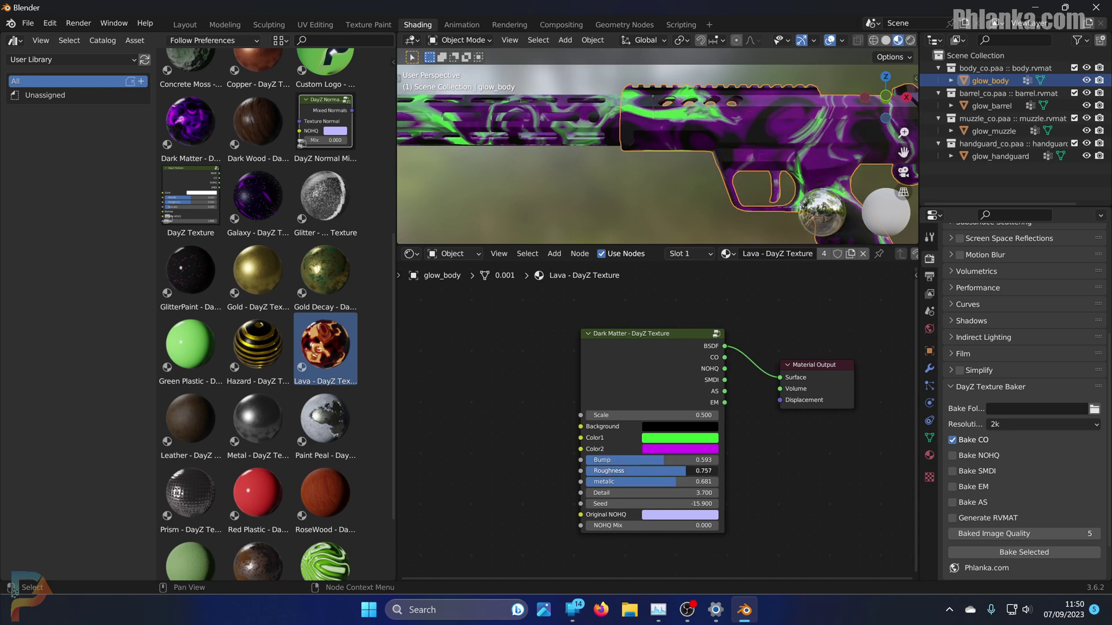
Step: Set the Lava material's Roughness to about 0.280, metalic to about 0.888 and Scale to 1.400
middle_drag(655, 174, 573, 168)
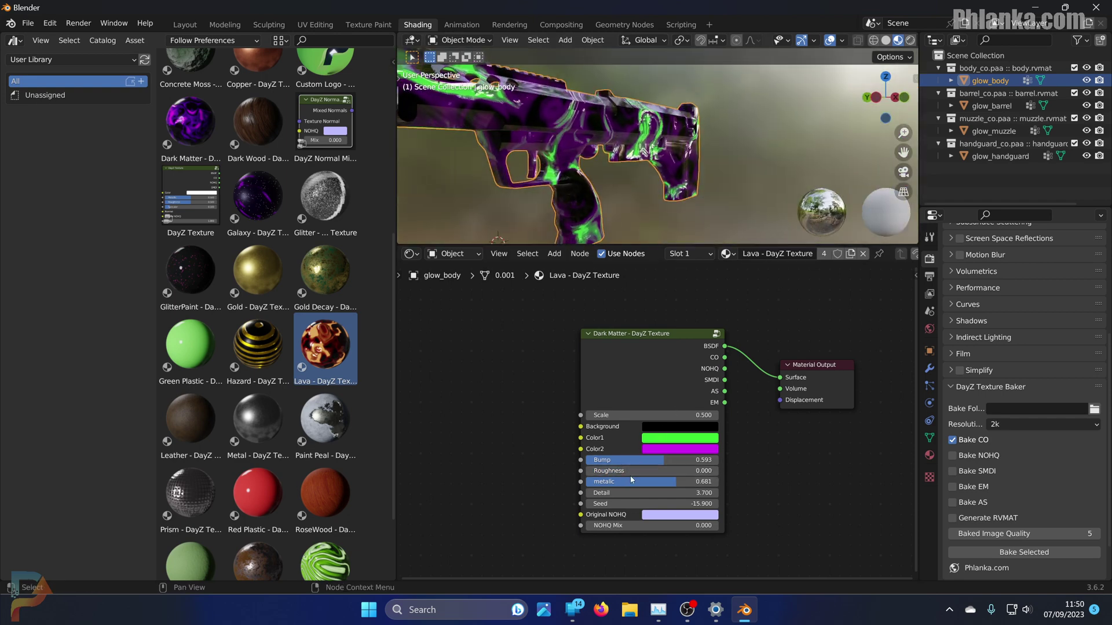
mouse_move(631, 472)
mouse_down()
mouse_move(701, 471)
mouse_move(586, 471)
mouse_move(623, 471)
mouse_up()
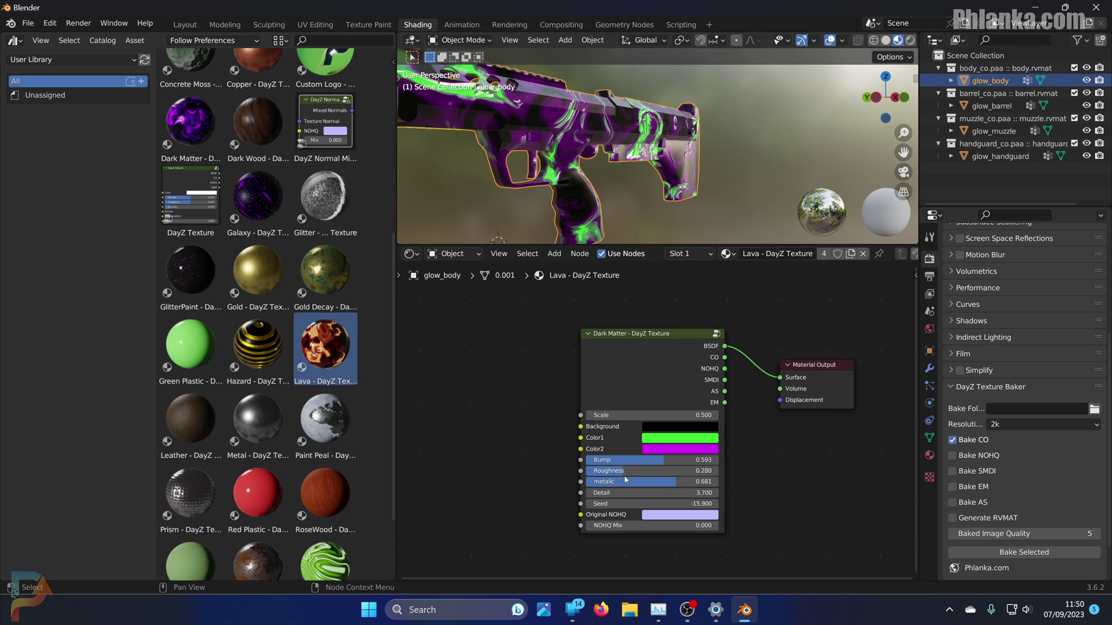
mouse_move(690, 487)
mouse_down()
mouse_move(602, 487)
mouse_move(717, 482)
mouse_move(697, 482)
mouse_up()
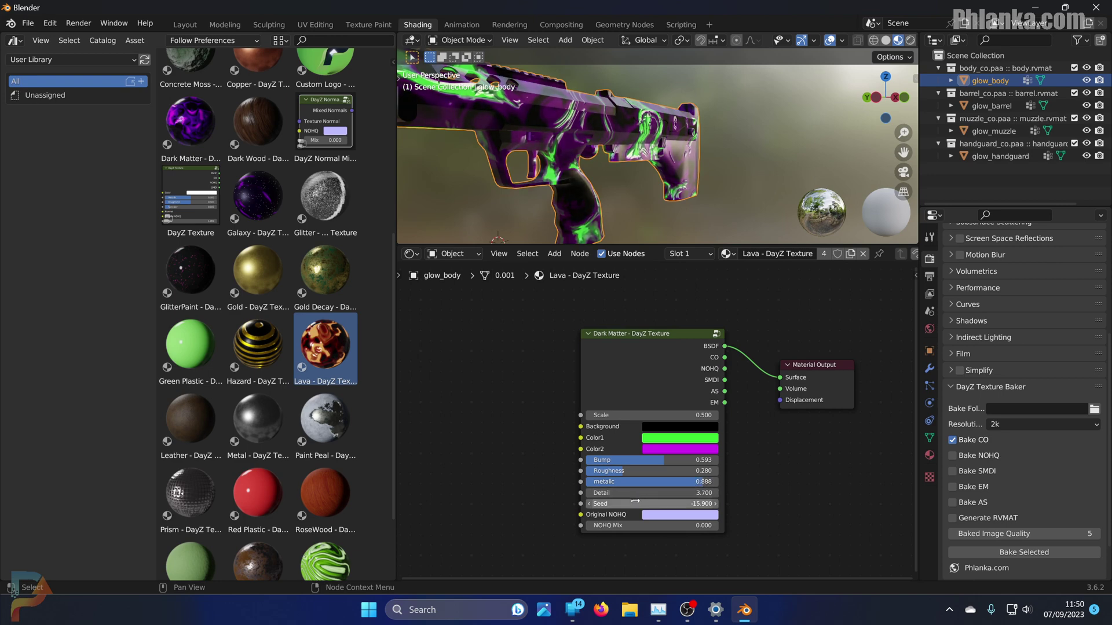
mouse_move(629, 415)
mouse_down()
mouse_move(712, 415)
mouse_move(614, 414)
mouse_move(625, 415)
mouse_up()
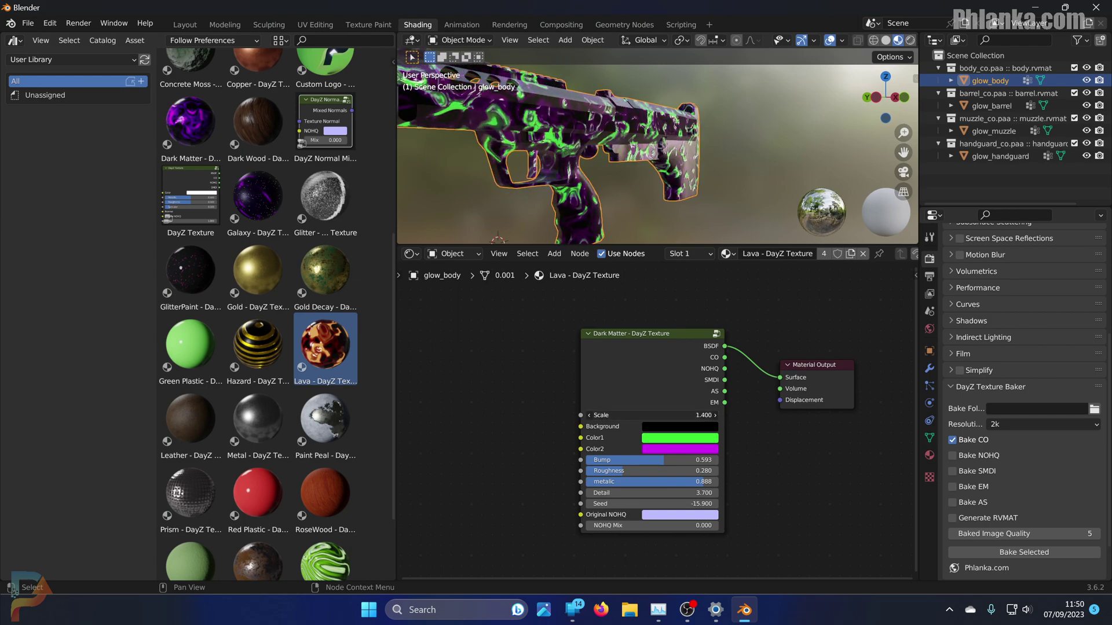
Step: Examine the recoloured material along the side of the rifle and leave the glow_body part selected
middle_drag(579, 145, 534, 124)
scroll(534, 124, down, 2)
middle_drag(653, 120, 709, 128)
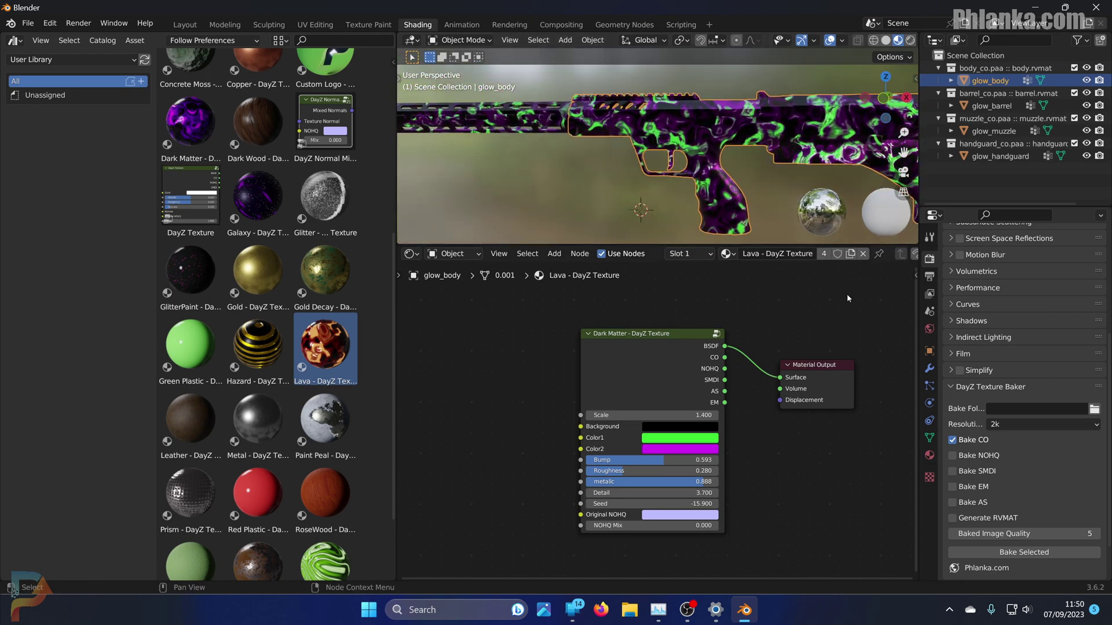
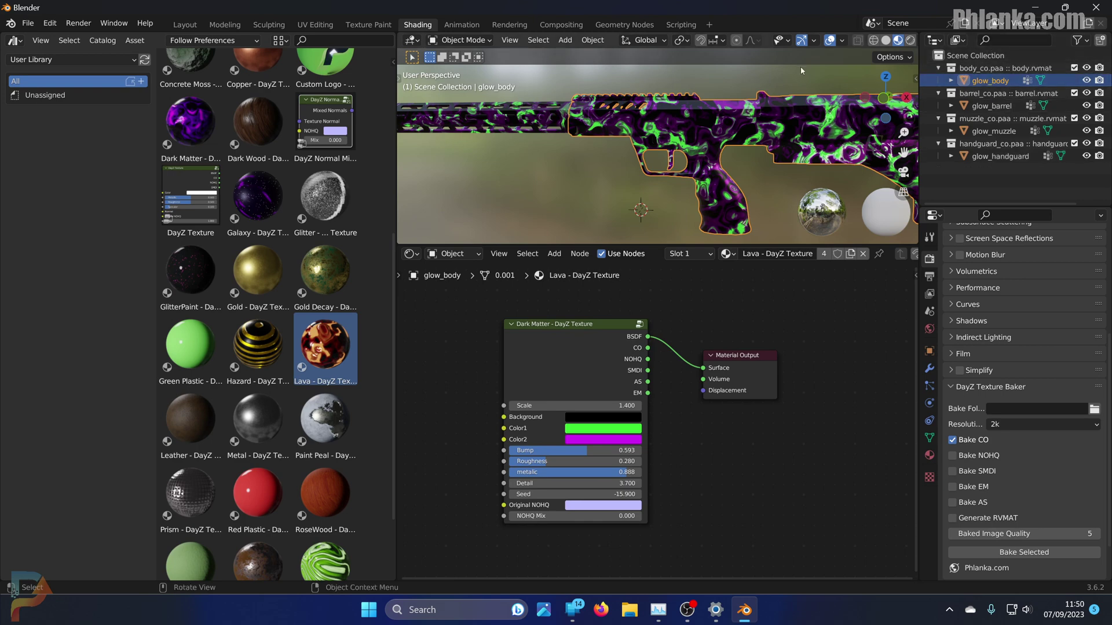
click(644, 200)
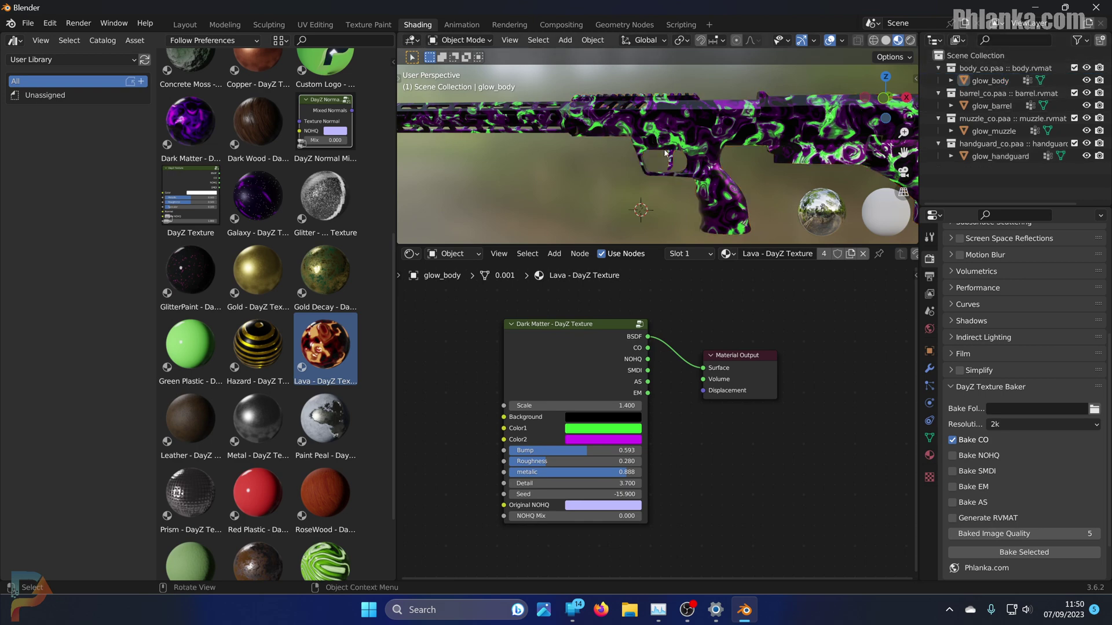
click(710, 141)
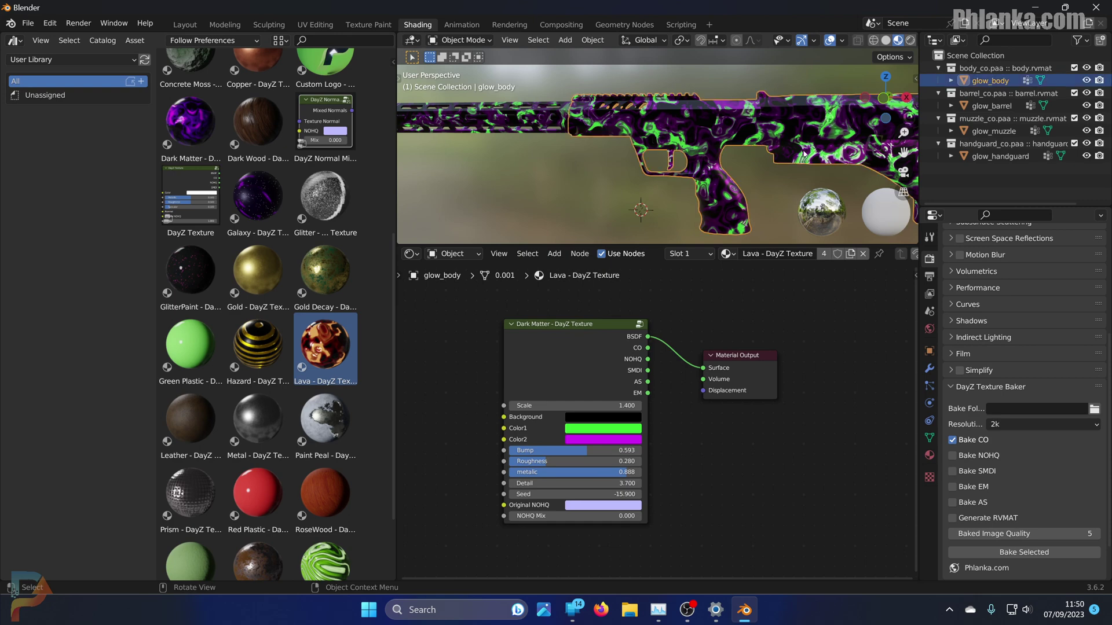
click(984, 93)
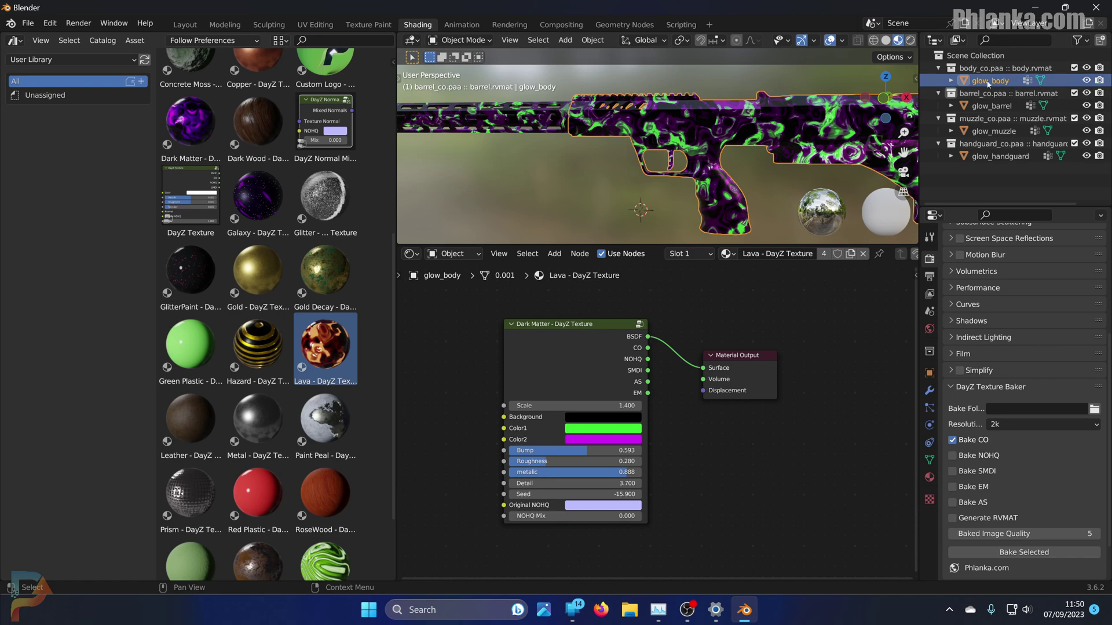
click(985, 107)
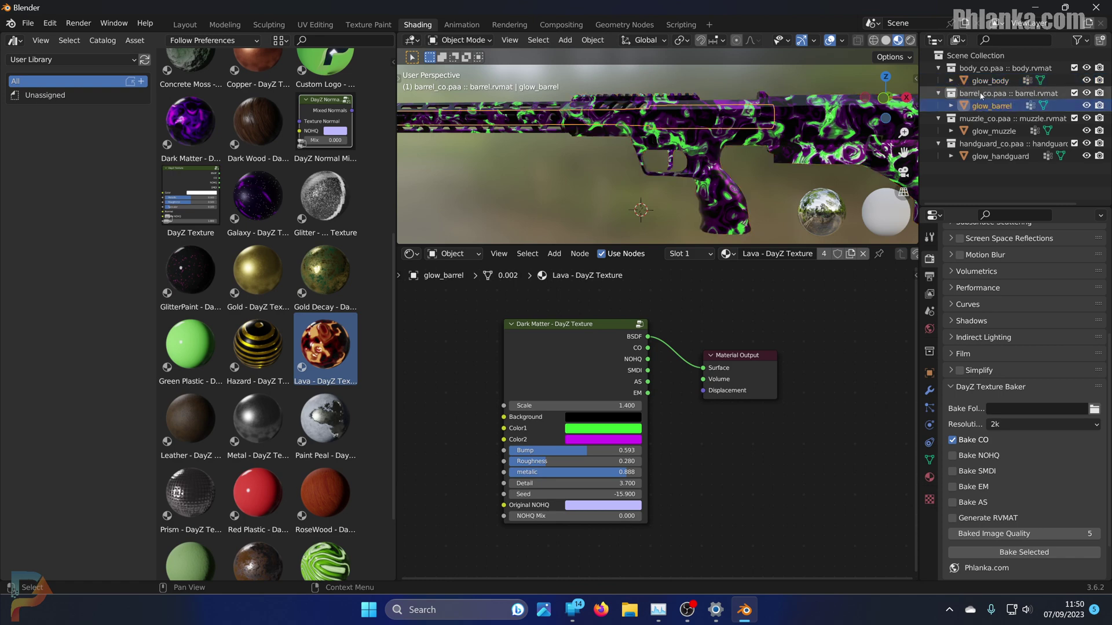
click(988, 81)
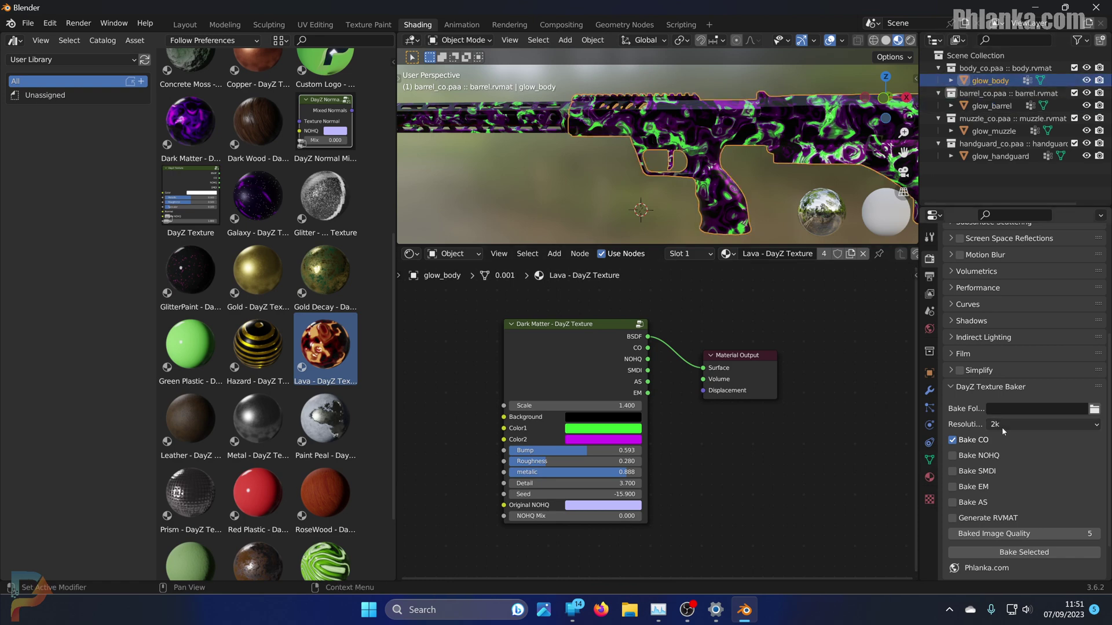
Step: Browse for the bake folder in P:\Phlanka\SRSA2 and create a new folder named glow there
click(1095, 409)
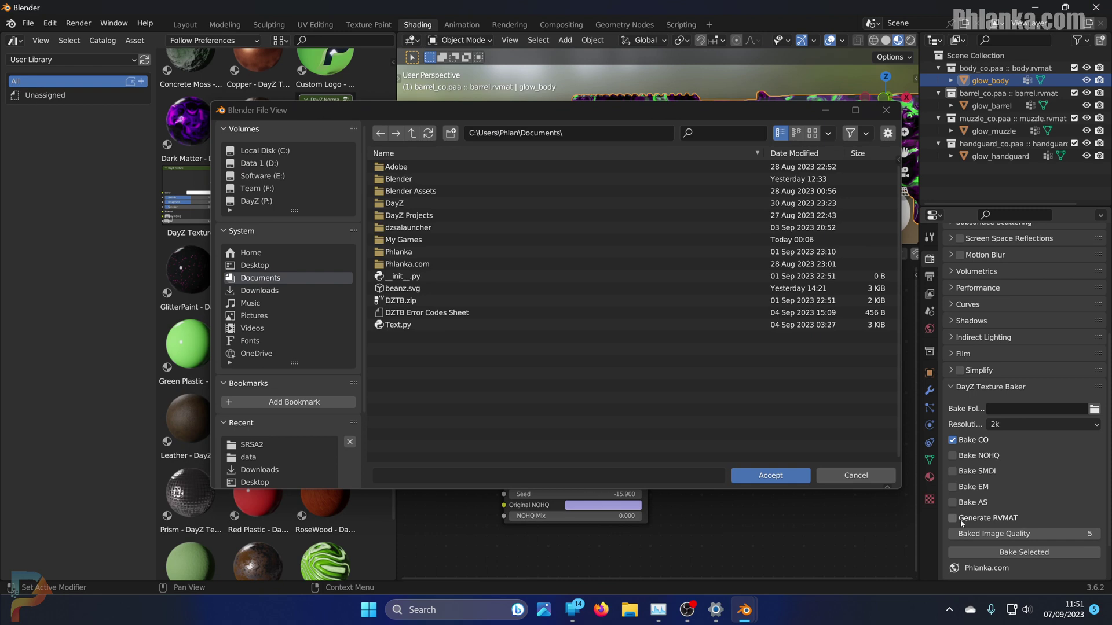
scroll(303, 408, down, 5)
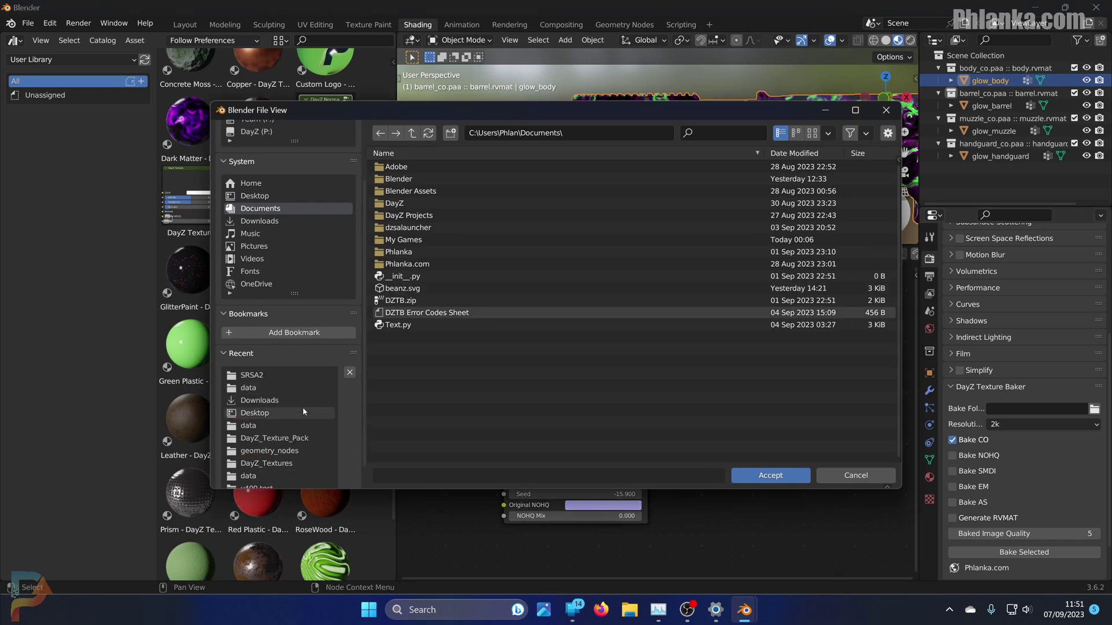
scroll(302, 407, up, 5)
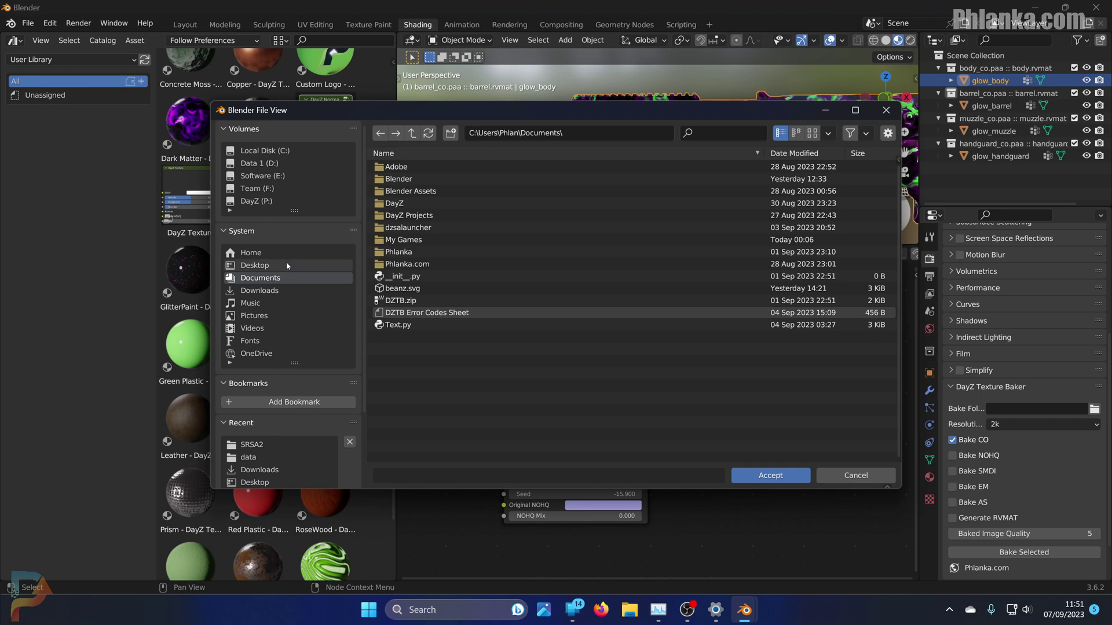
click(256, 202)
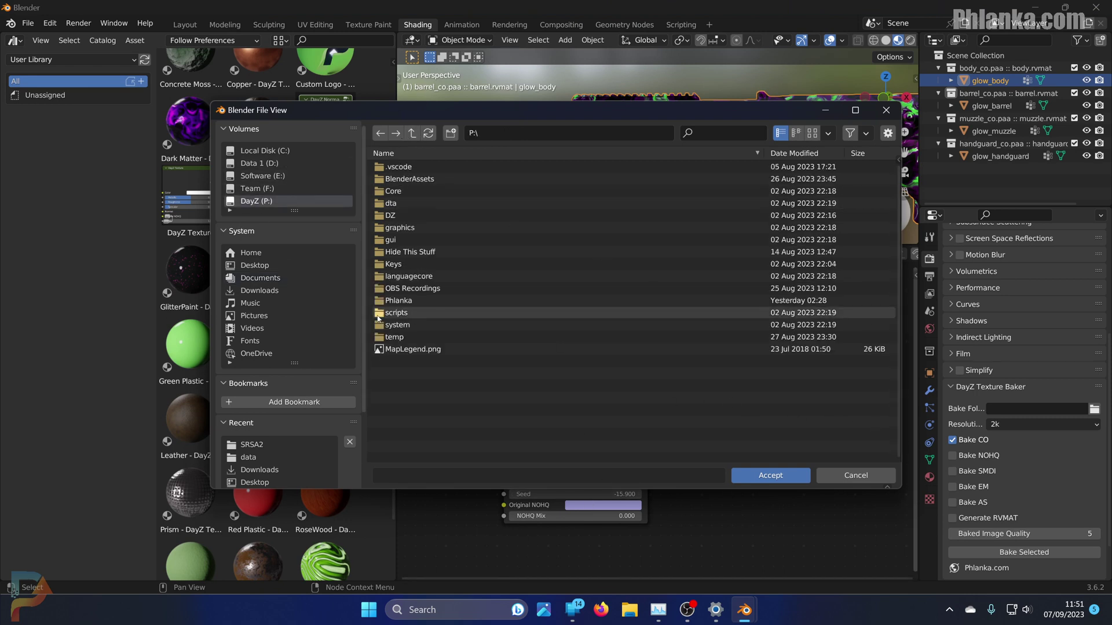
click(416, 301)
double_click(415, 302)
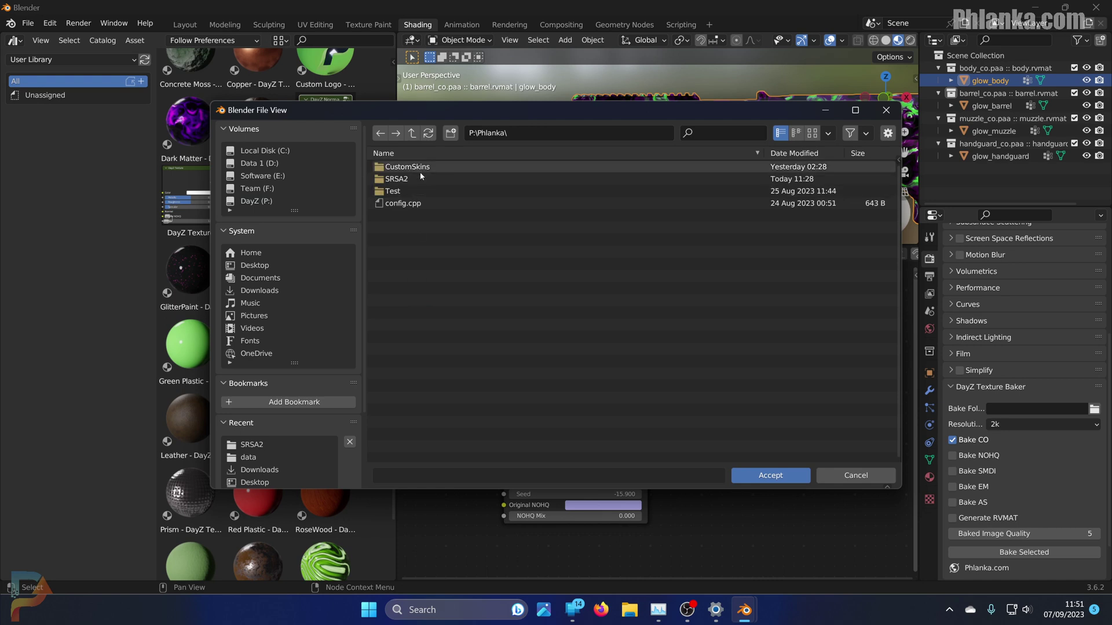
double_click(405, 180)
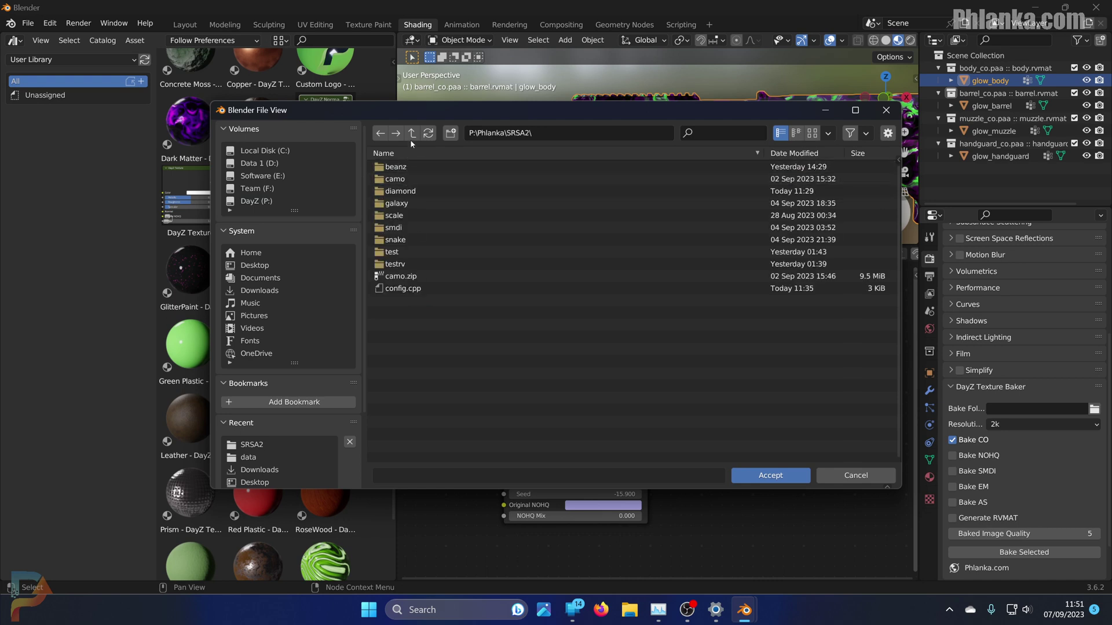
click(450, 134)
click(443, 168)
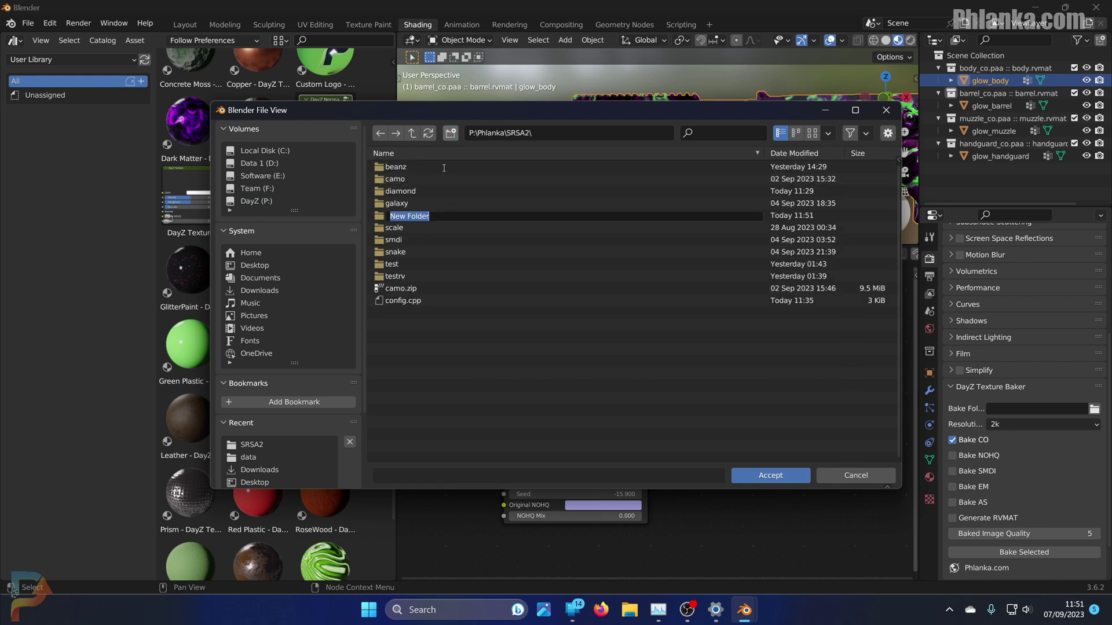
text(glow)
key(Return)
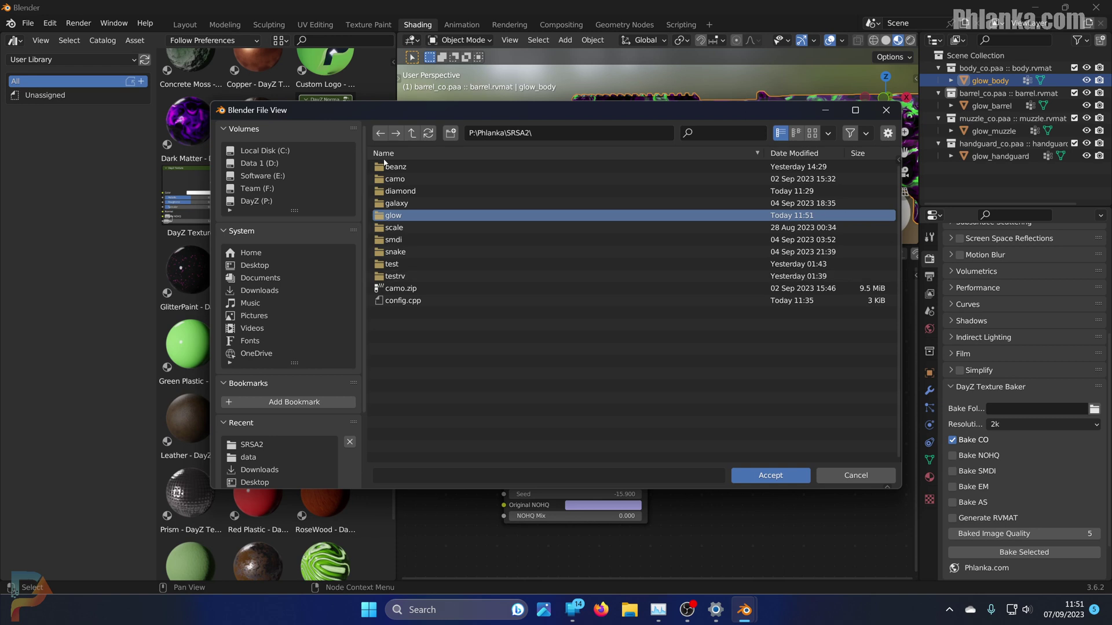
Step: Create a data folder inside glow and set P:\Phlanka\SRSA2\glow\data as the bake folder
double_click(413, 214)
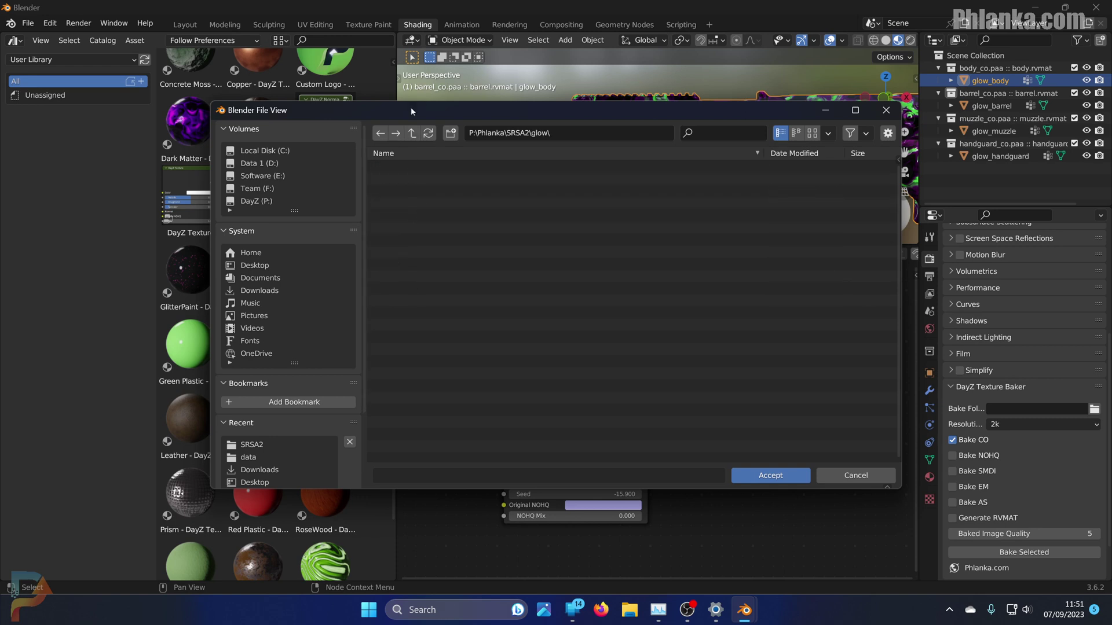
click(451, 132)
text(data)
key(Return)
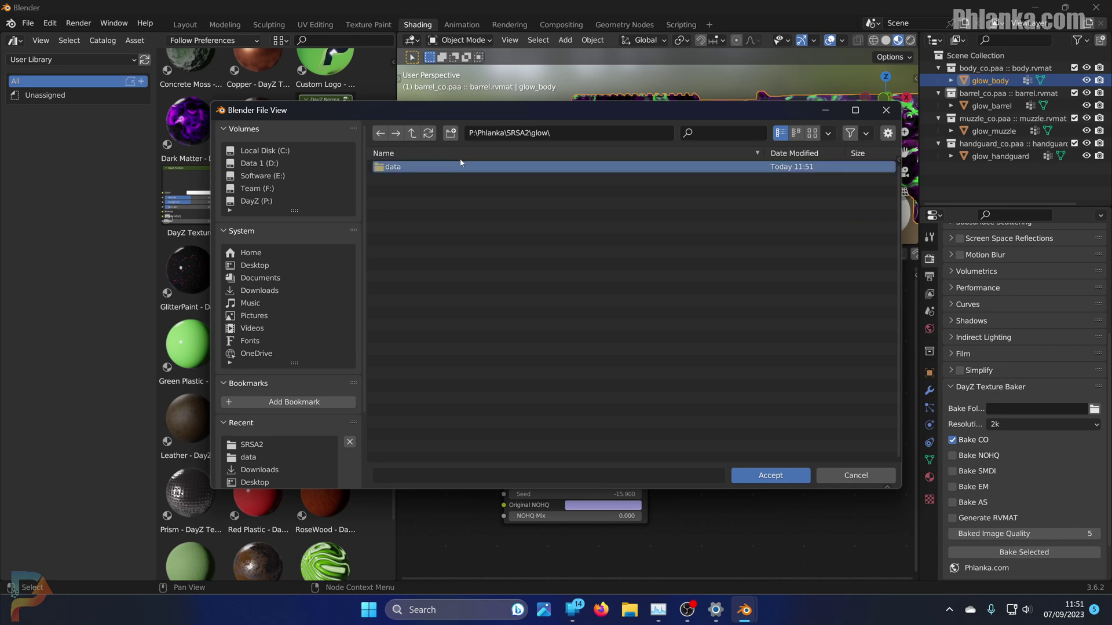
double_click(475, 168)
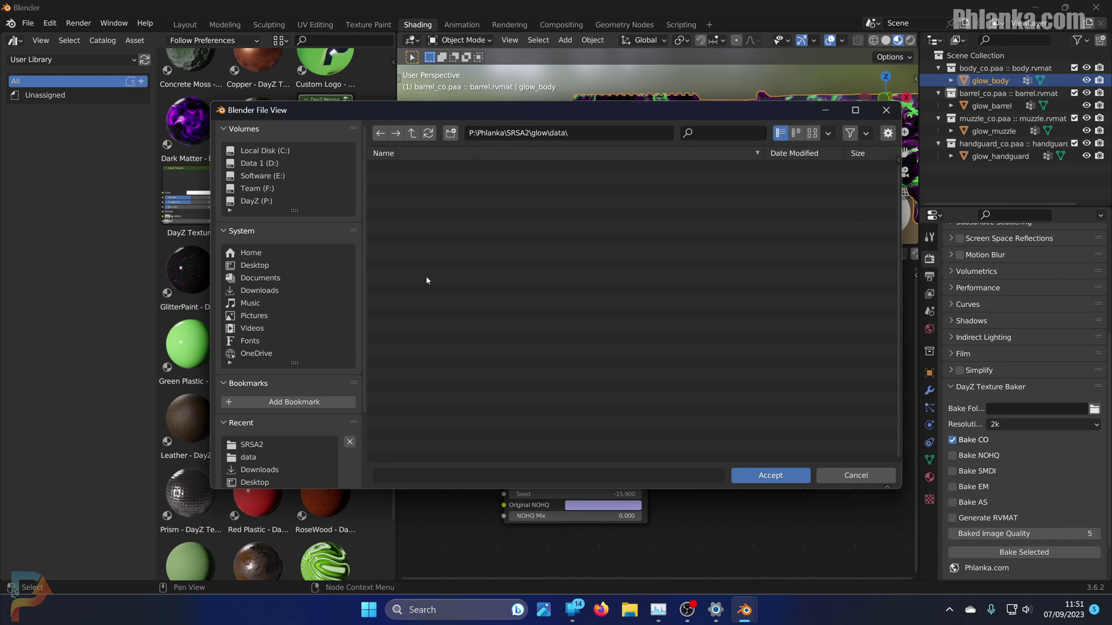
click(770, 475)
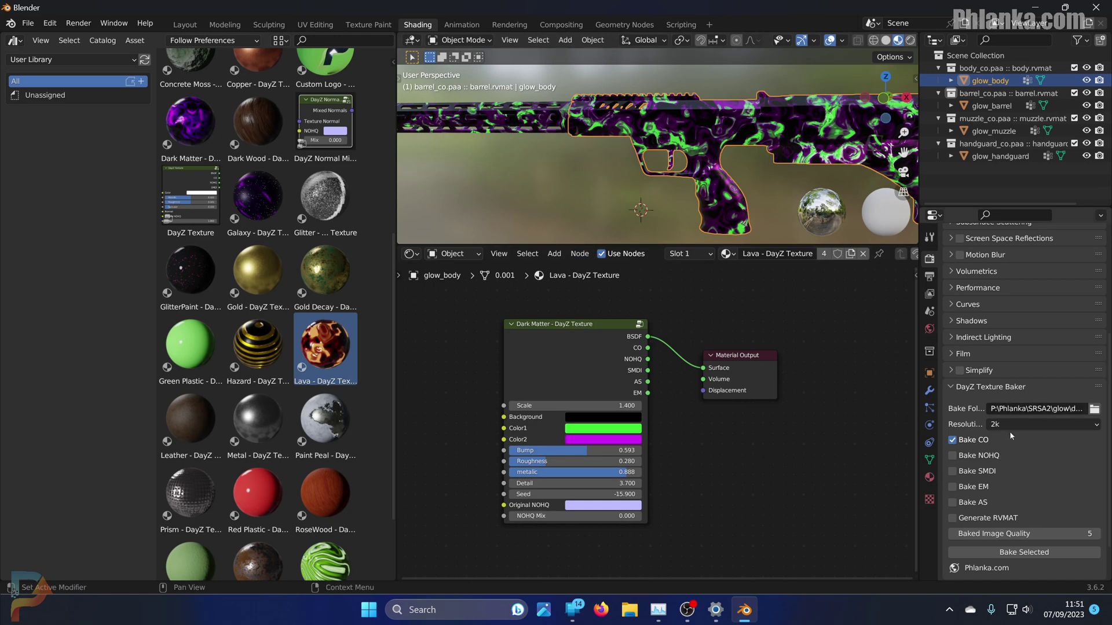
Step: Enable baking of NOHQ, SMDI, EM and the RVMAT, with baked image quality 1 and 2k resolution
click(953, 456)
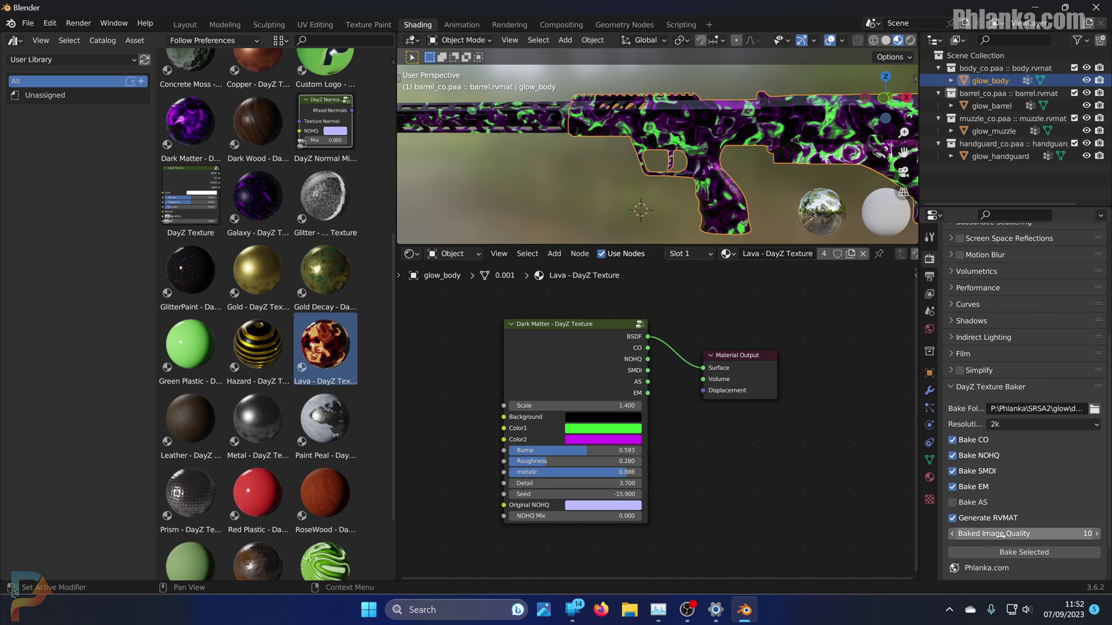
drag(1063, 533, 1019, 534)
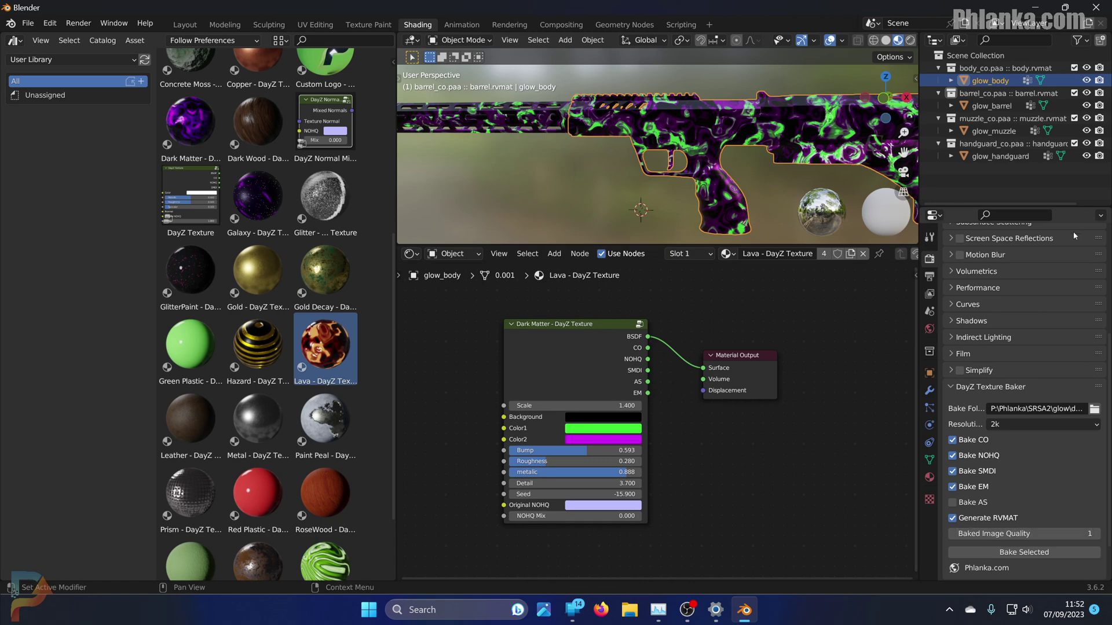
click(1051, 425)
click(1055, 470)
click(1031, 424)
click(1020, 466)
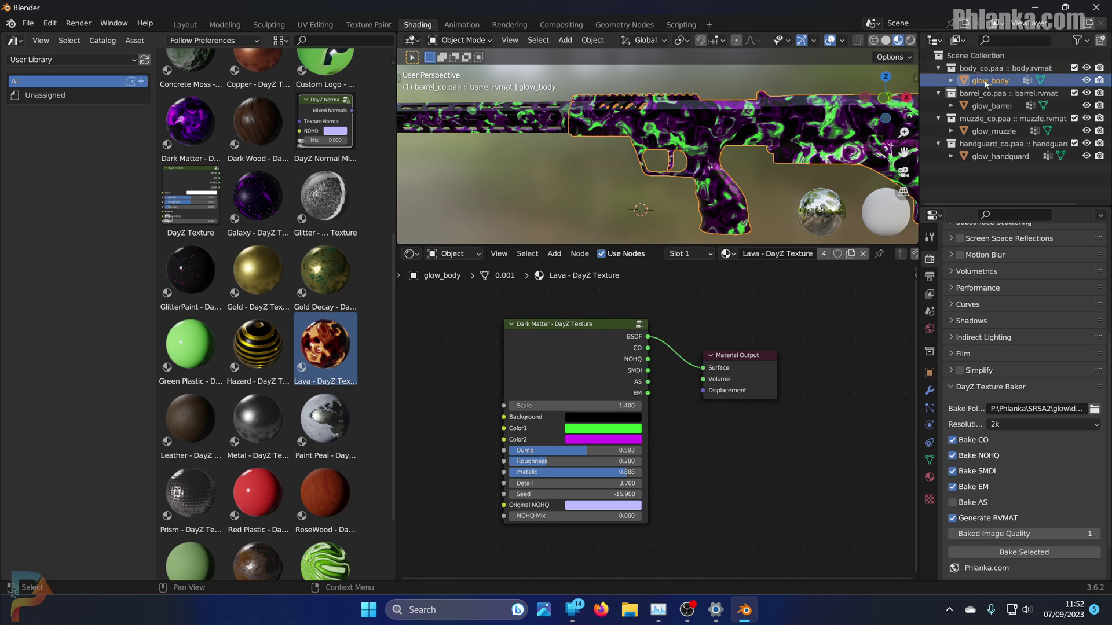
Step: Bake the textures and RVMATs of the glow_body and glow_barrel parts one after the other
click(1002, 553)
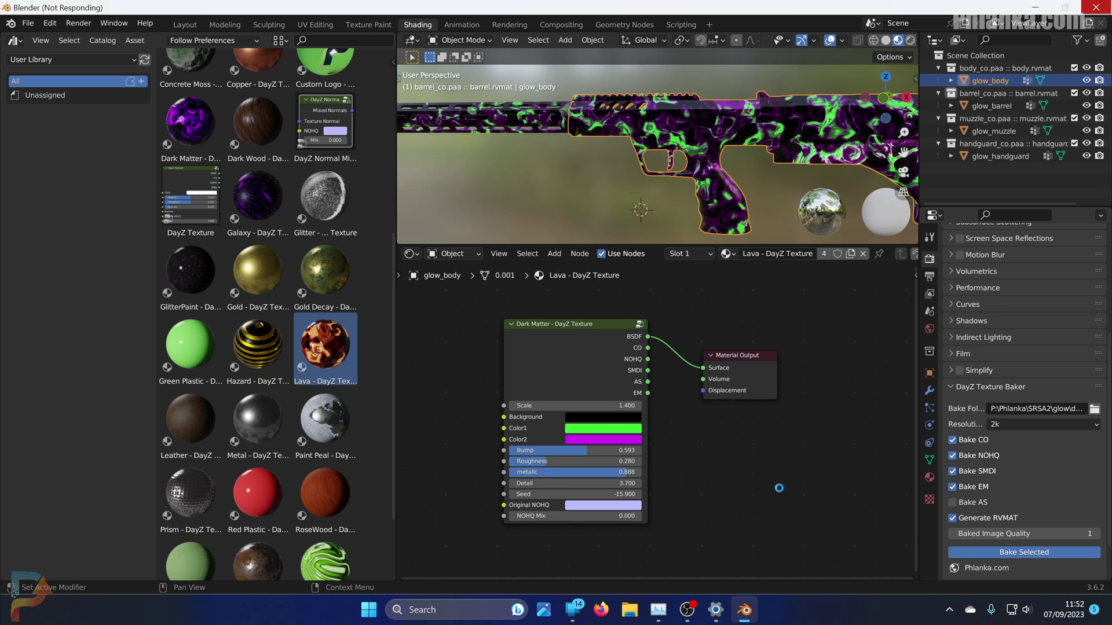
scroll(952, 350, down, 5)
click(991, 106)
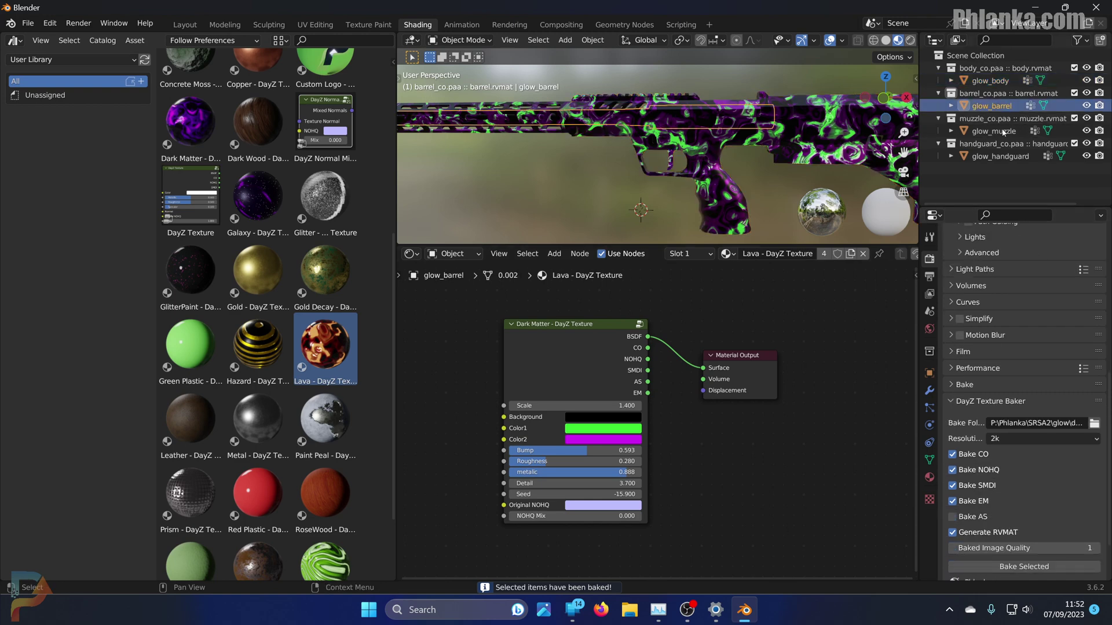
scroll(1034, 501, down, 2)
click(1030, 533)
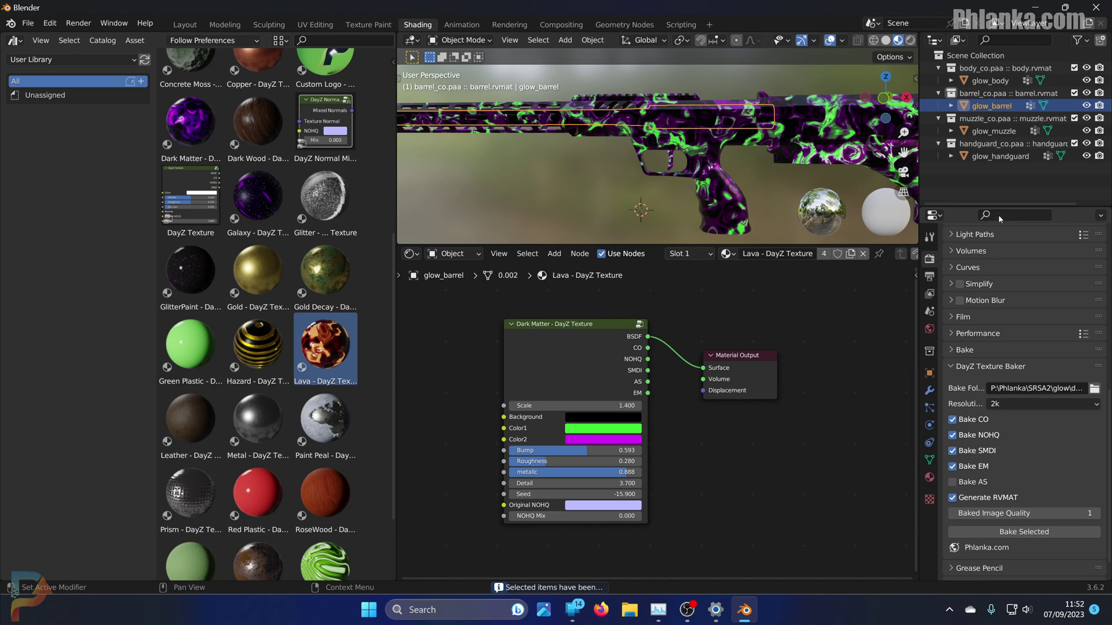
Step: Bake the textures and RVMATs of the glow_muzzle and glow_handguard parts separately
click(993, 131)
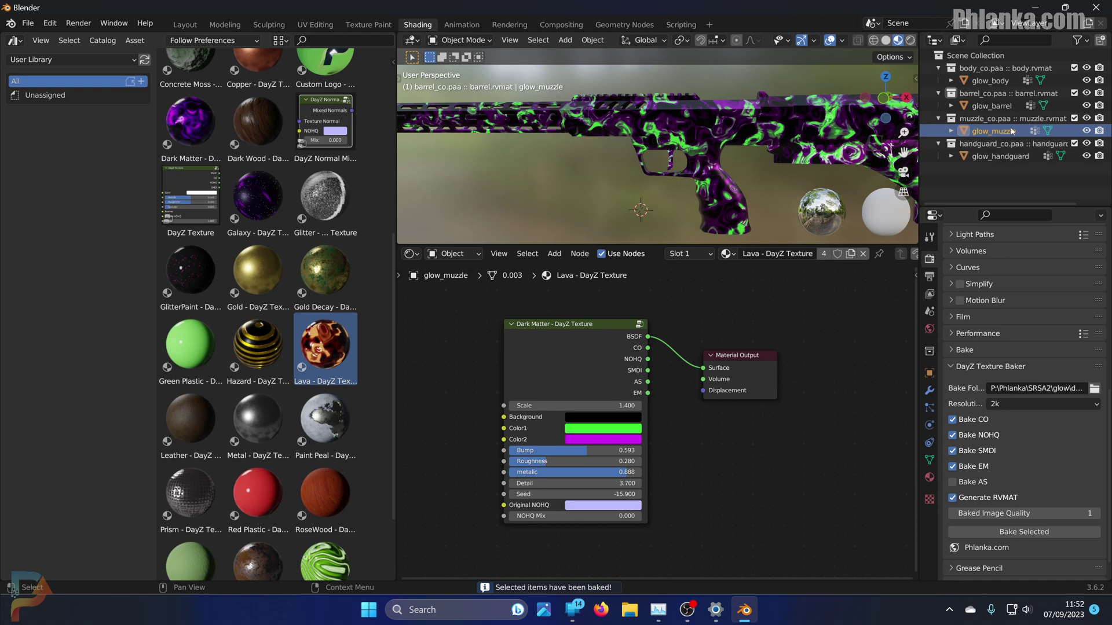
click(1000, 157)
click(1009, 532)
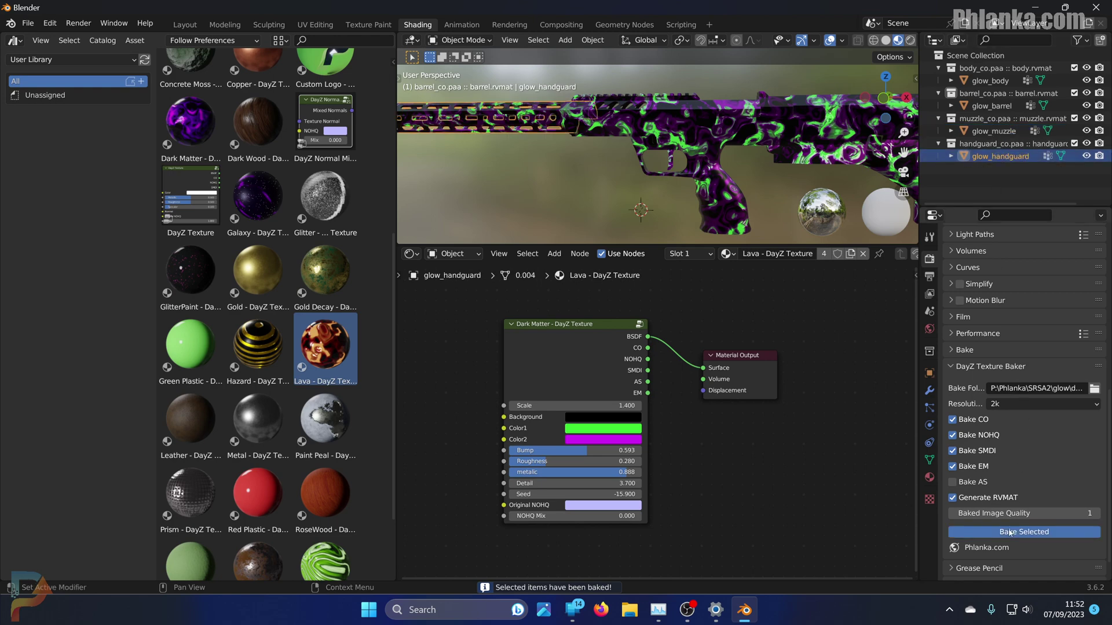
Step: Switch to File Explorer and open the baked output folder P:\Phlanka\SRSA2\glow\data
click(630, 609)
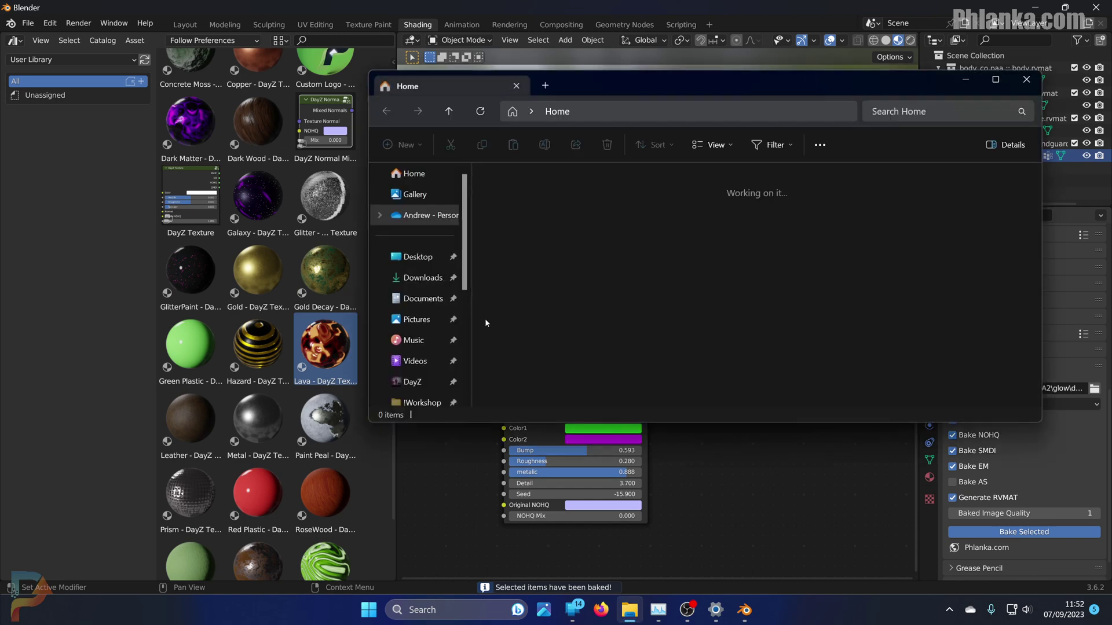
scroll(416, 261, down, 5)
click(419, 235)
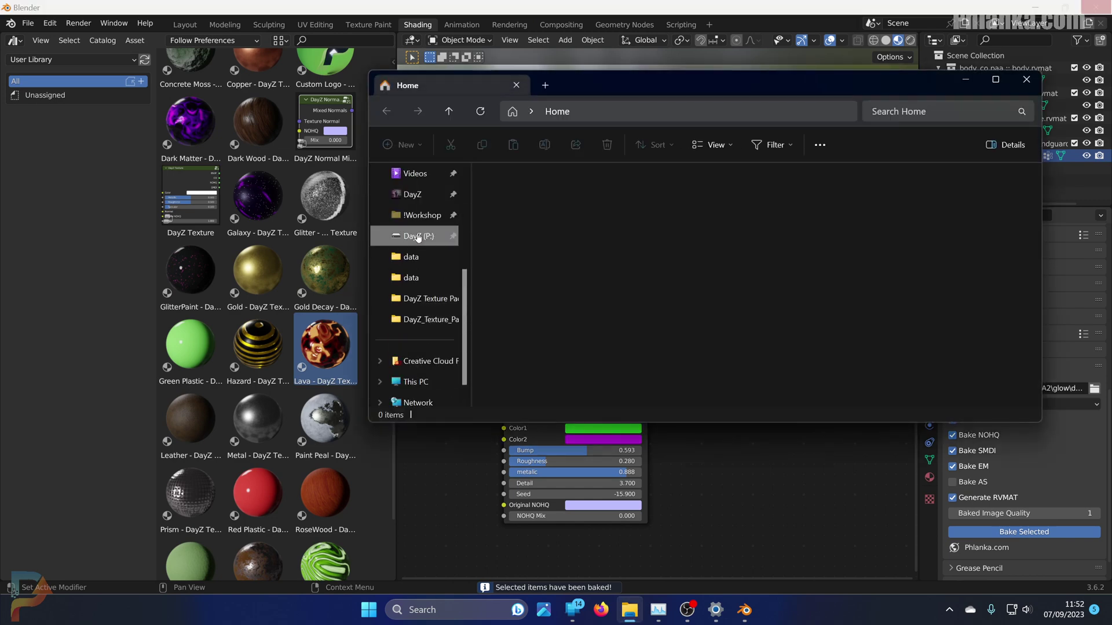
scroll(520, 272, down, 2)
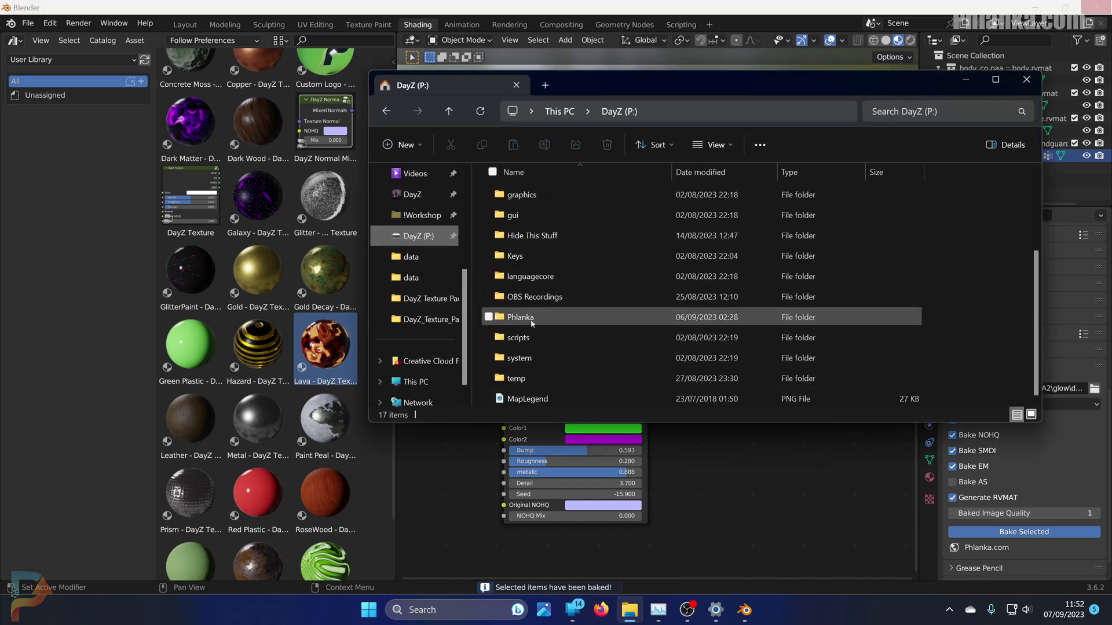
double_click(520, 318)
double_click(557, 216)
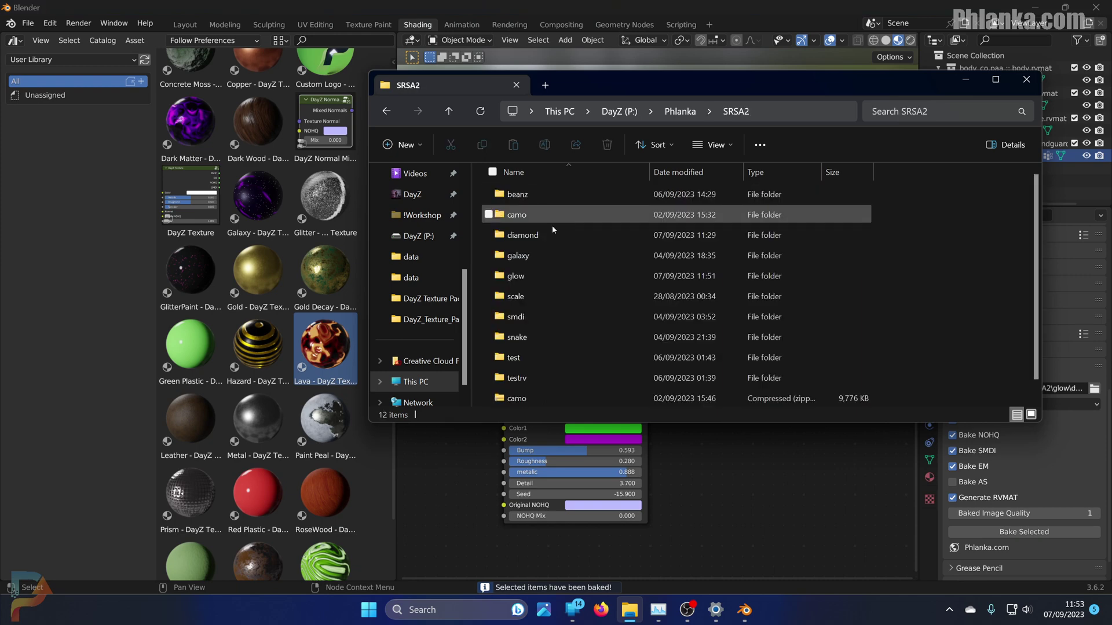
double_click(546, 275)
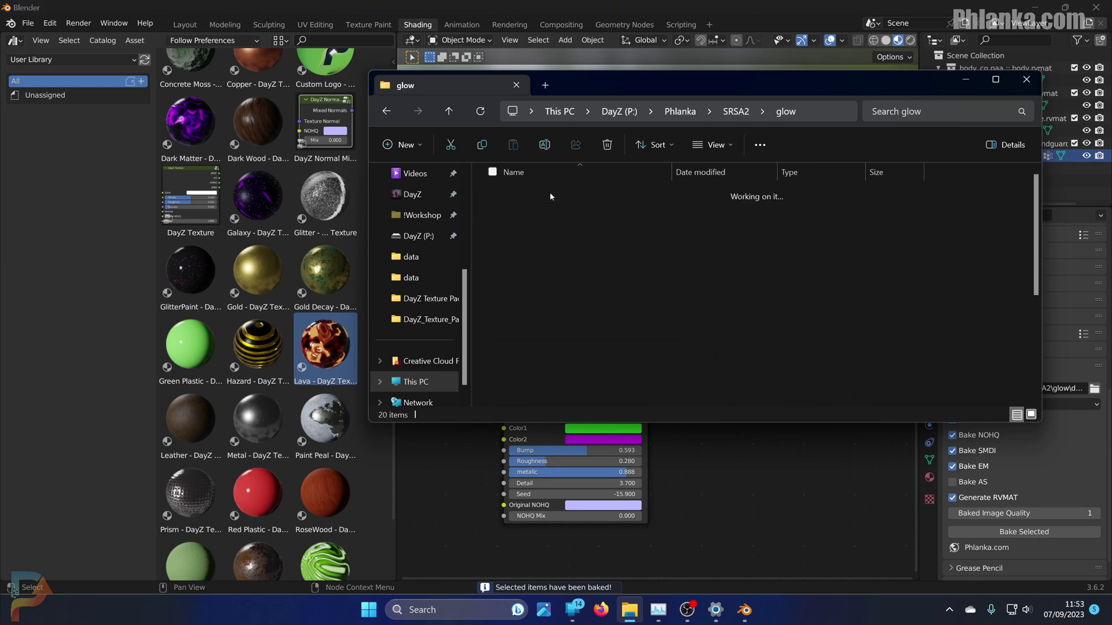
double_click(550, 196)
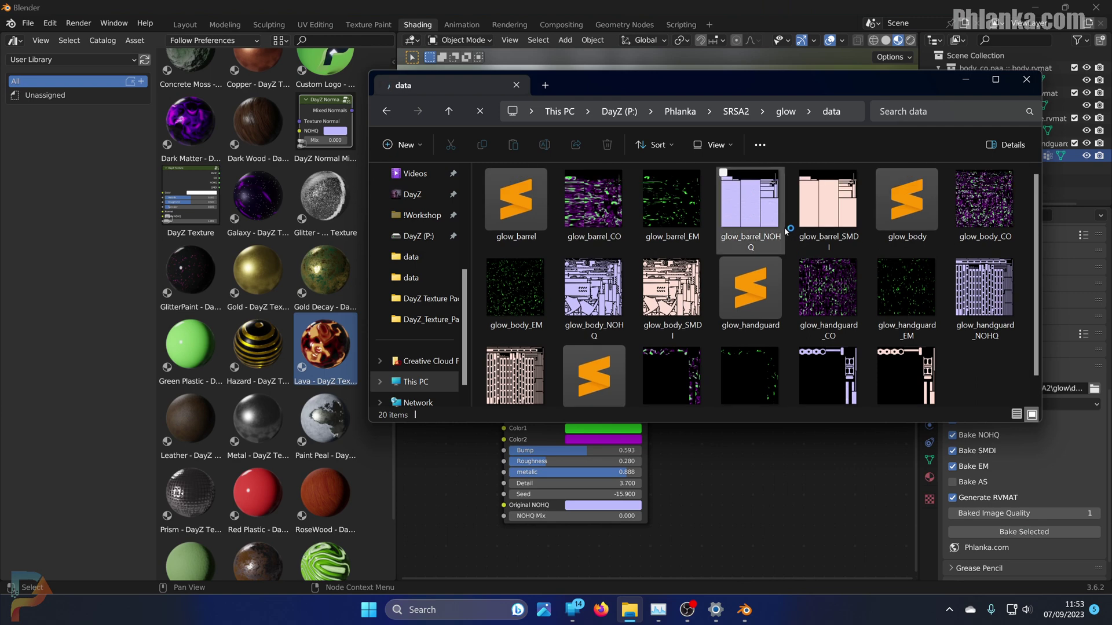
Step: Open the generated glow_barrel RVMAT in Sublime Text and examine the texture path in its Stage1 class
double_click(538, 213)
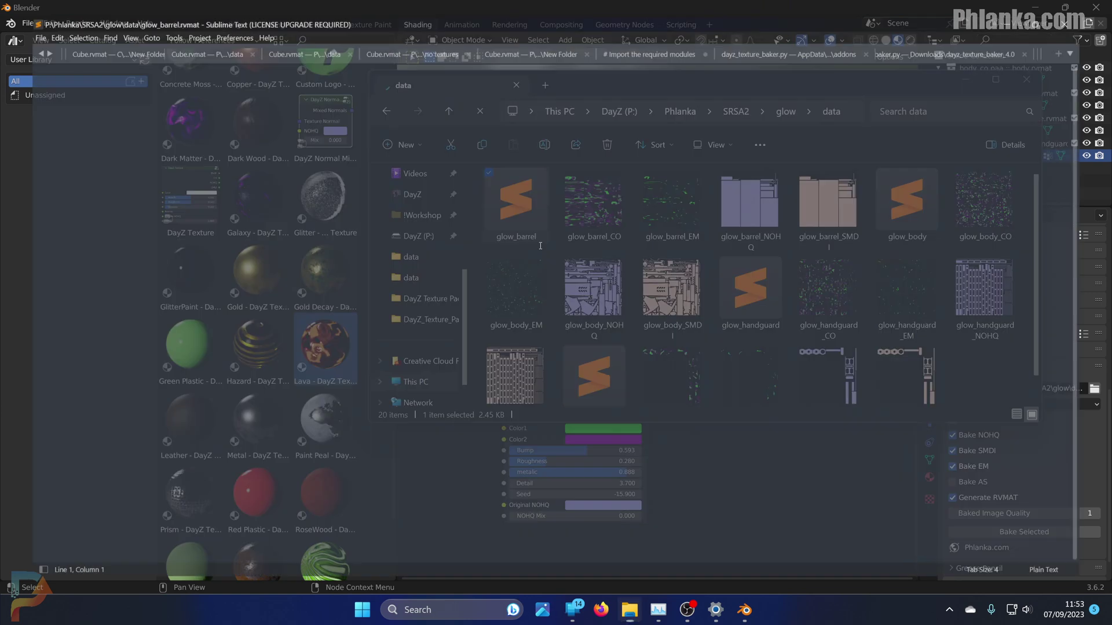
scroll(261, 239, down, 3)
scroll(260, 240, down, 5)
drag(143, 280, 419, 280)
click(419, 279)
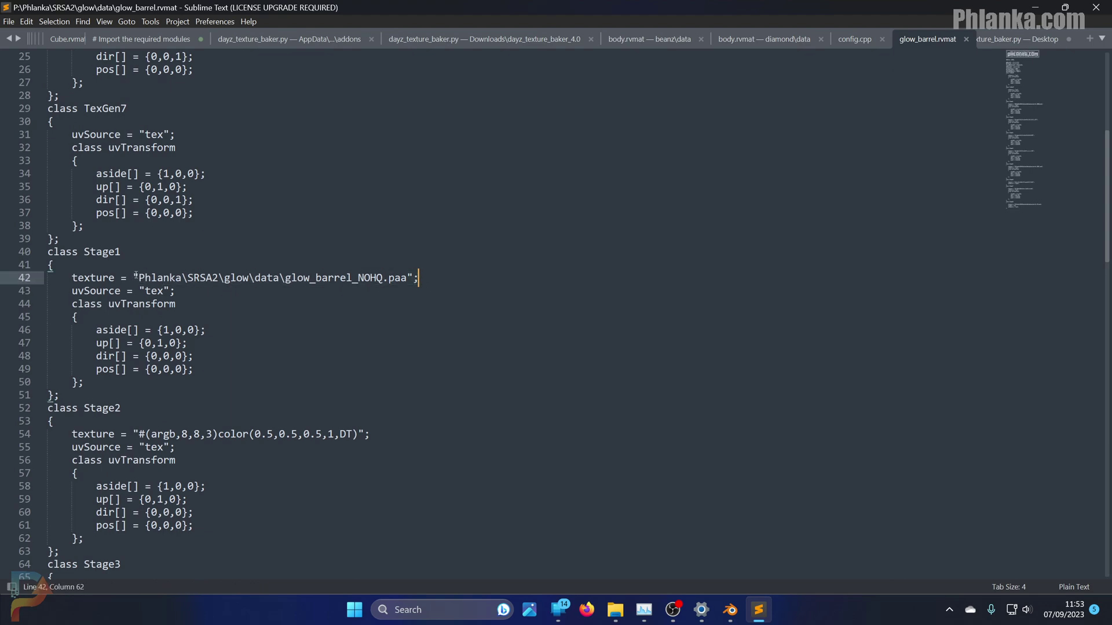
Step: Examine the remaining stage classes of the glow_barrel RVMAT, especially the texture paths in Stage4, Stage5 and Stage8
scroll(400, 275, down, 13)
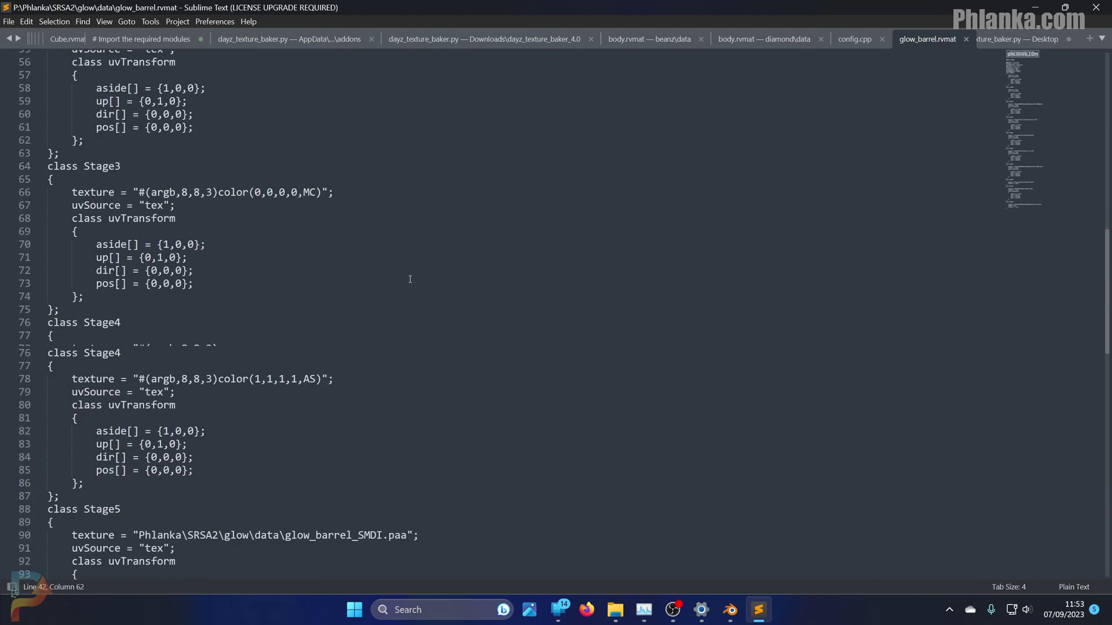
scroll(410, 279, down, 2)
drag(135, 316, 431, 331)
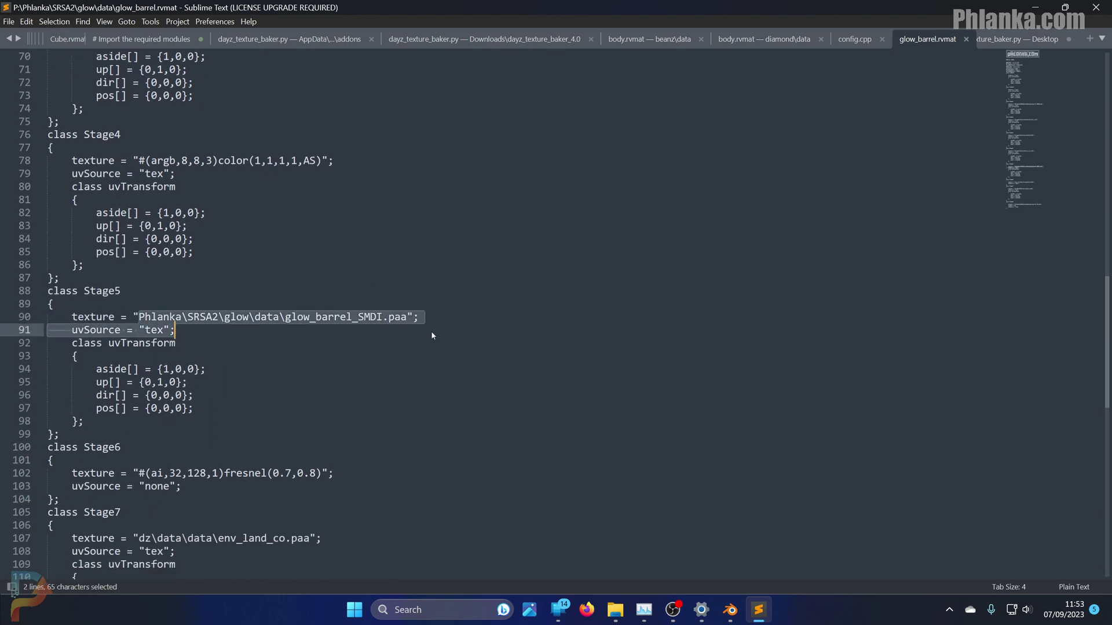
click(439, 323)
drag(336, 163, 206, 161)
scroll(203, 160, down, 3)
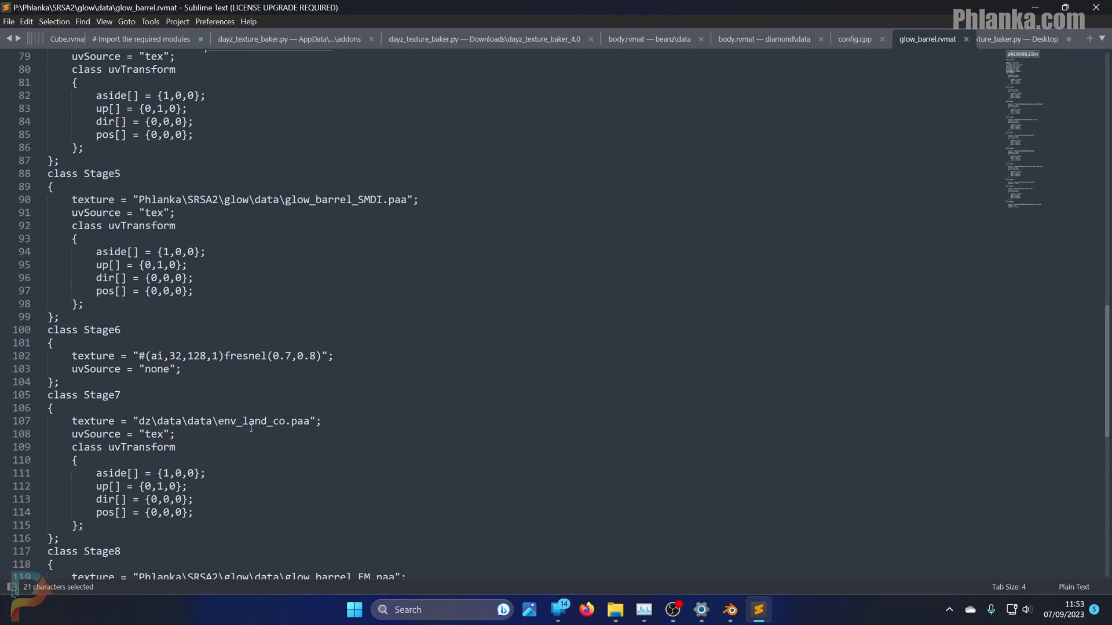
scroll(156, 380, down, 4)
drag(127, 421, 452, 429)
click(451, 430)
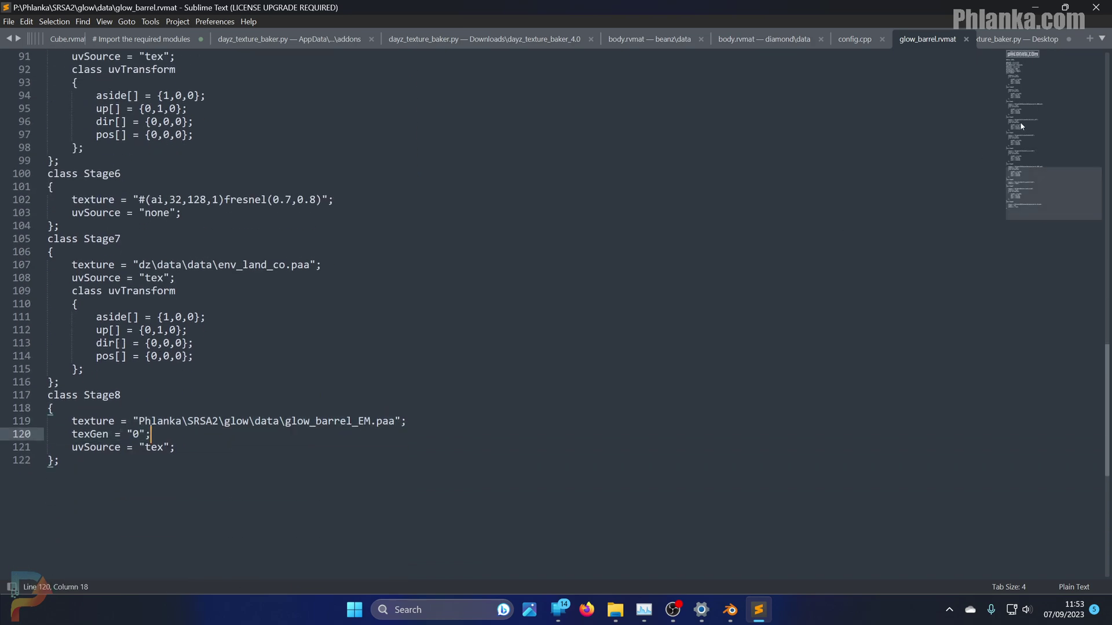
Step: Close the glow_barrel RVMAT, minimise Sublime Text and switch back to Blender
click(967, 40)
click(1034, 7)
scroll(852, 281, down, 1)
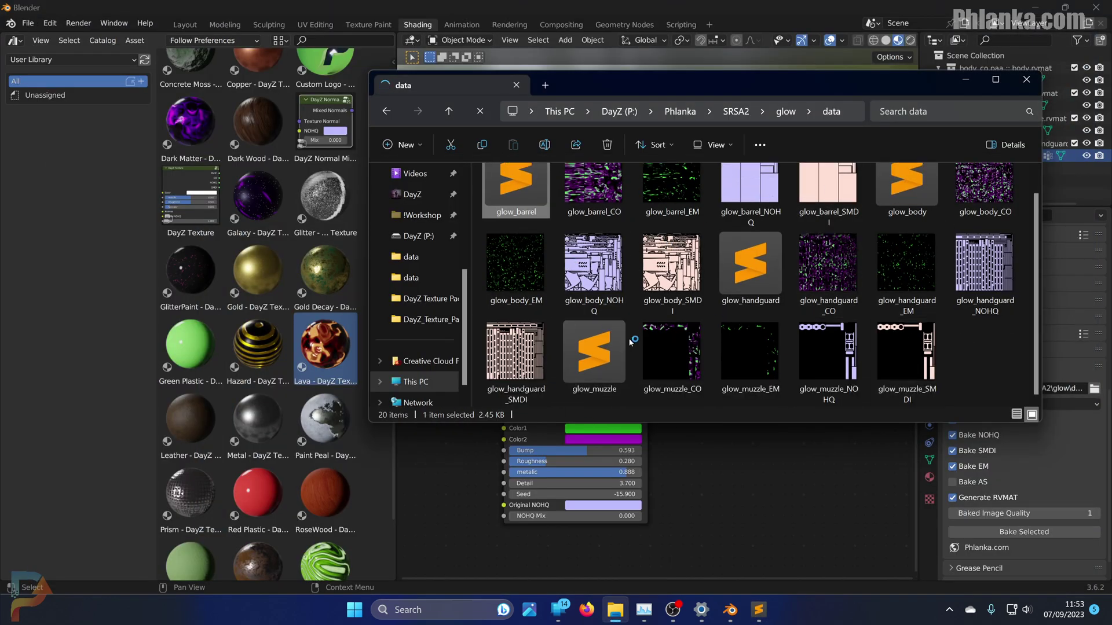
key(alt+Tab)
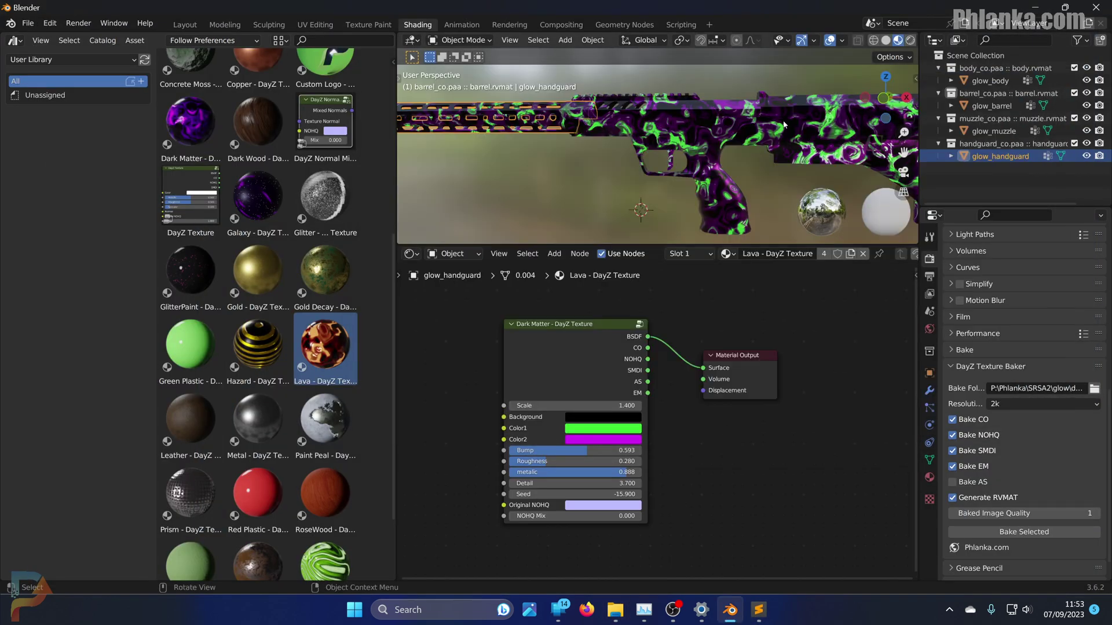
Step: Apply the Custom Logo - DayZ Texture material from the asset library to the glow_body part
middle_drag(776, 125, 538, 131)
click(660, 106)
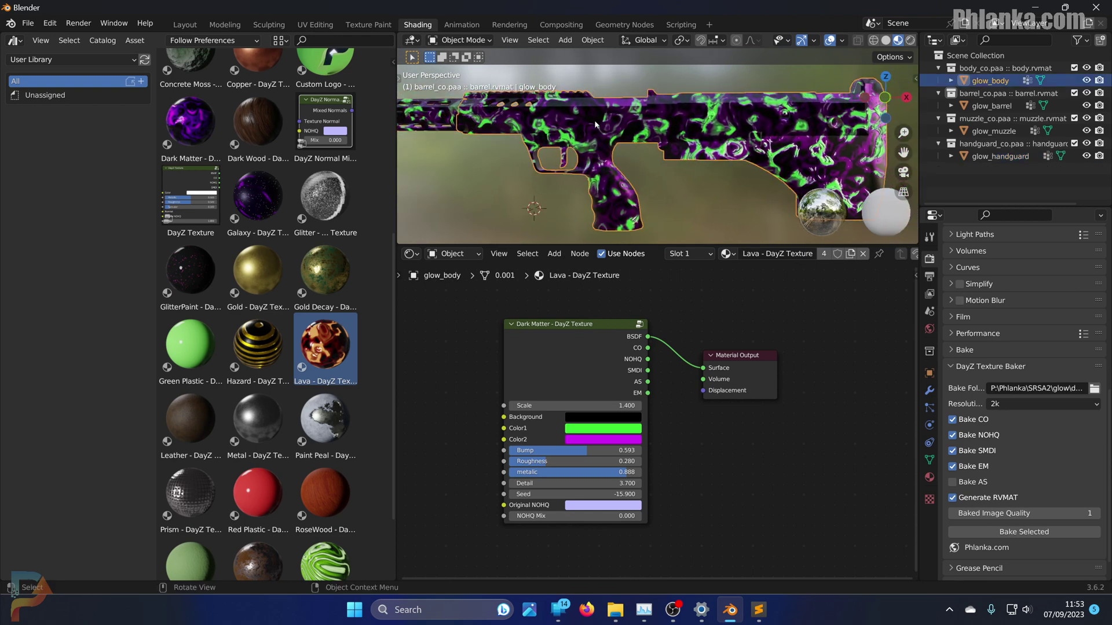
scroll(595, 125, up, 3)
middle_drag(594, 124, 595, 102)
scroll(264, 161, up, 2)
click(313, 93)
mouse_move(313, 93)
mouse_down()
mouse_move(808, 209)
mouse_move(738, 175)
mouse_up()
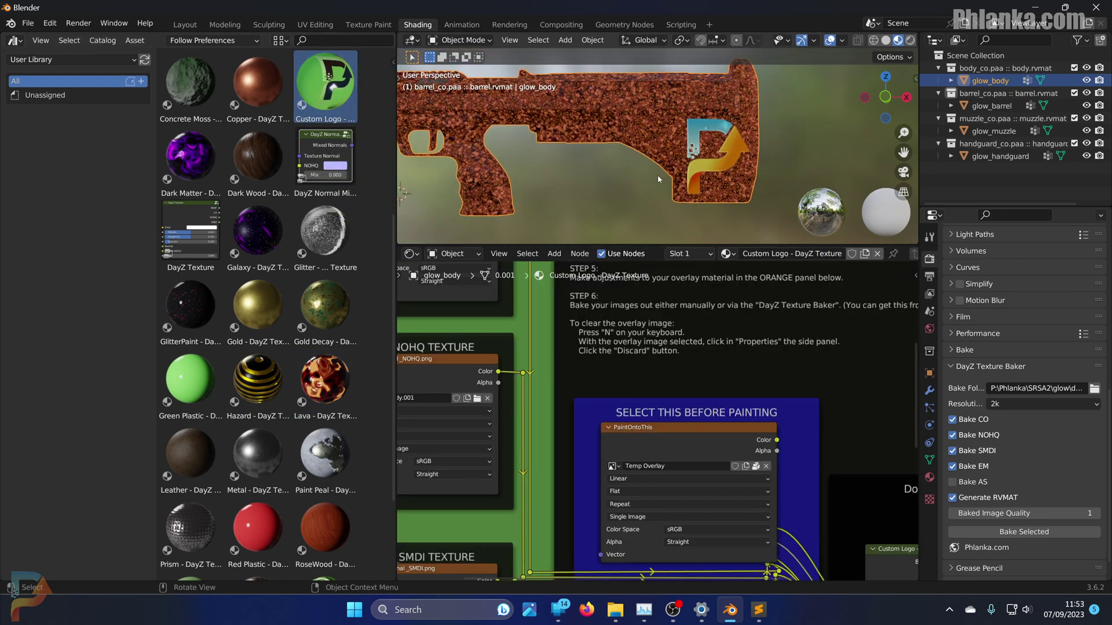
Step: Enlarge the node editor and fit the whole Custom Logo Painter node tree in it
scroll(658, 179, down, 2)
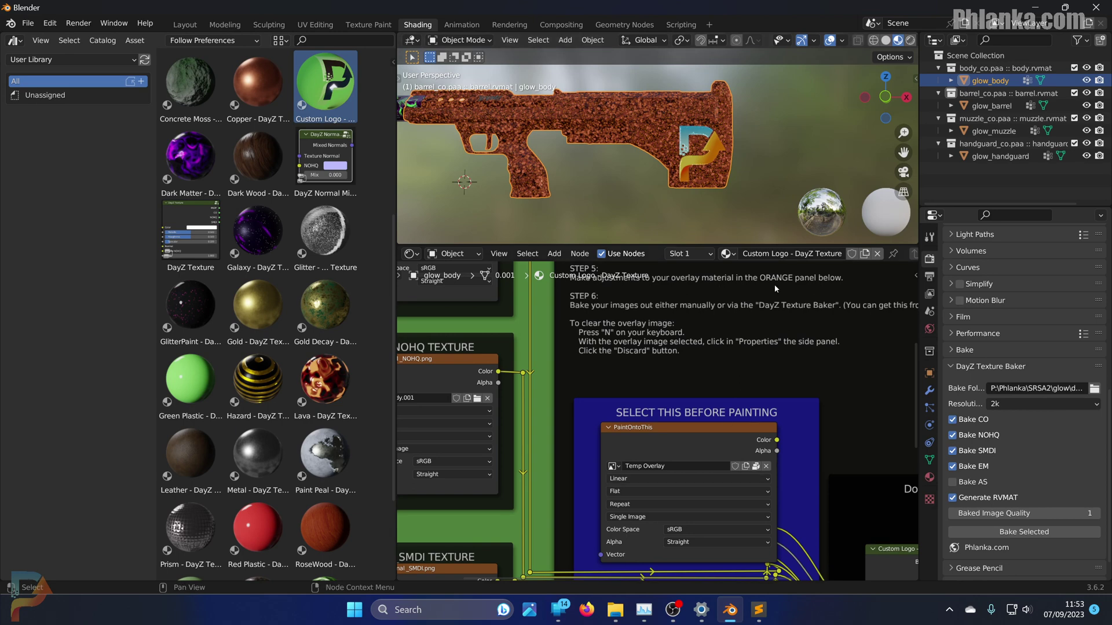
drag(713, 247, 712, 193)
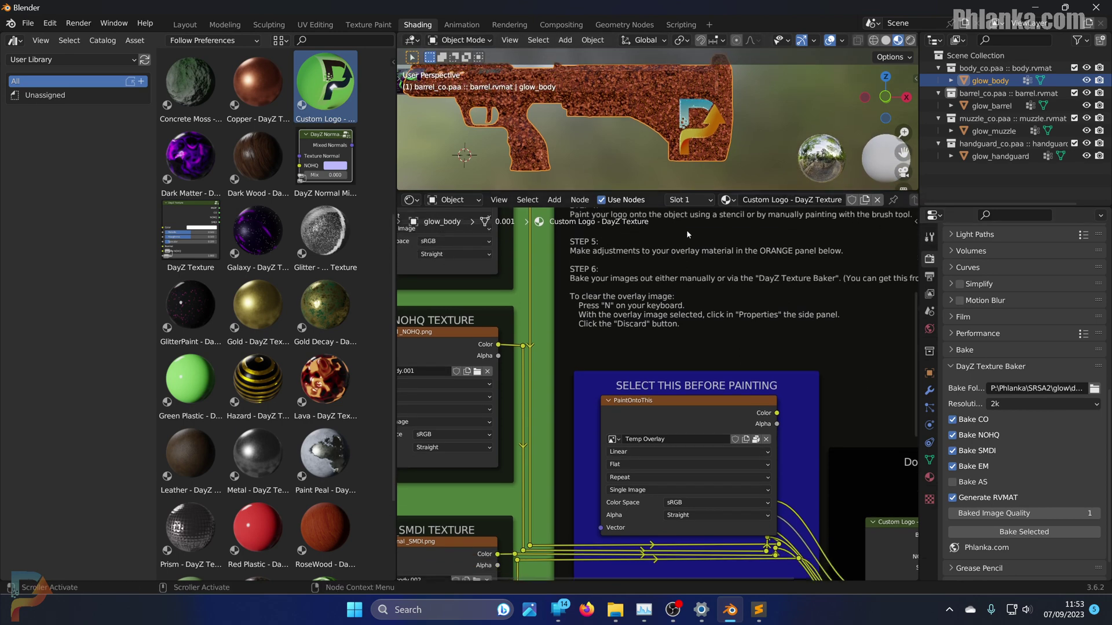
scroll(556, 200, down, 2)
key(Home)
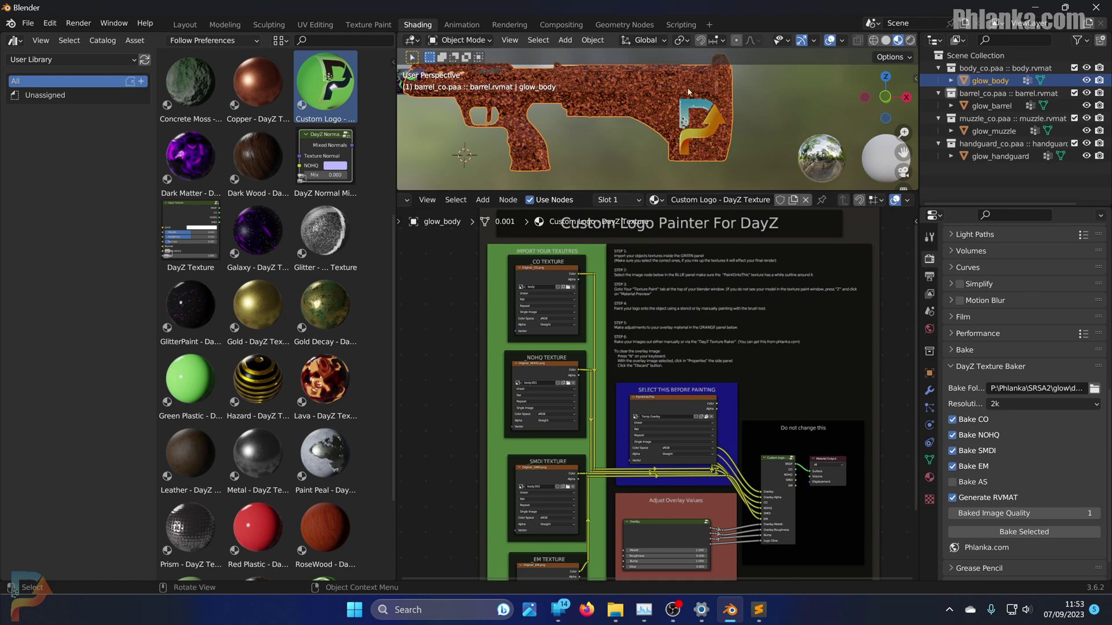
scroll(671, 346, down, 1)
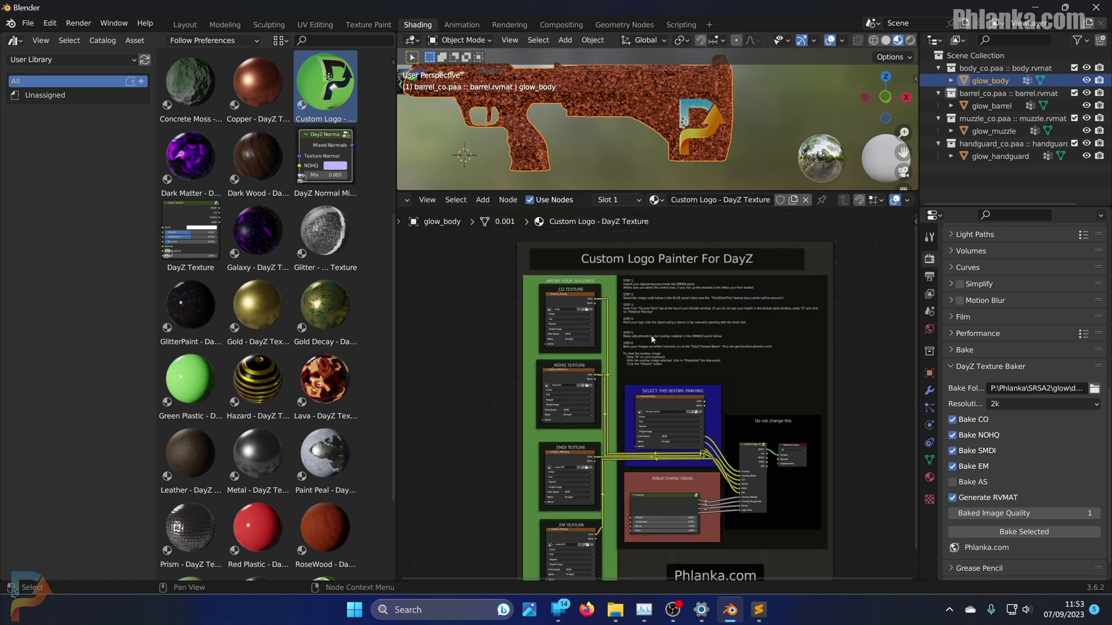
Step: Show the PaintOntoThis node's properties and unlink its Temp Overlay image
key(n)
click(616, 401)
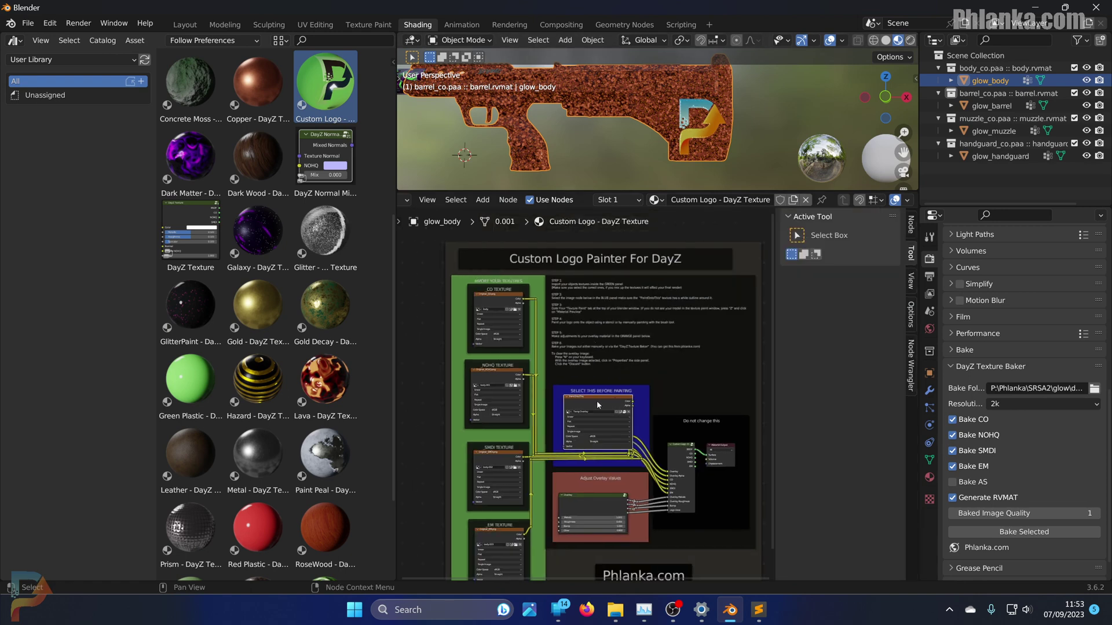
click(912, 318)
click(913, 225)
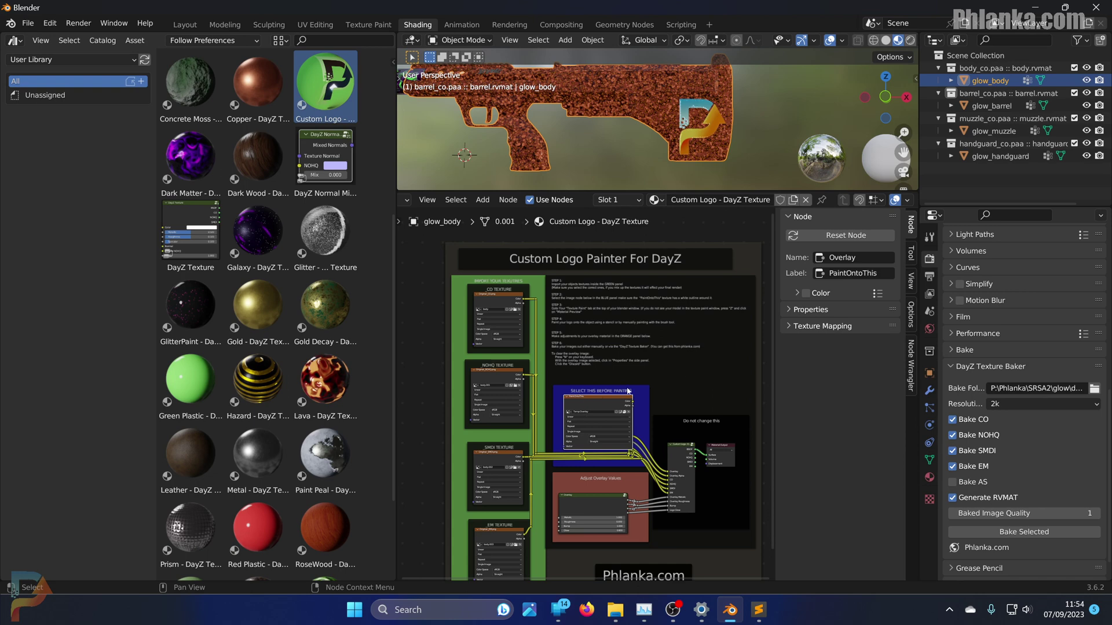
click(805, 309)
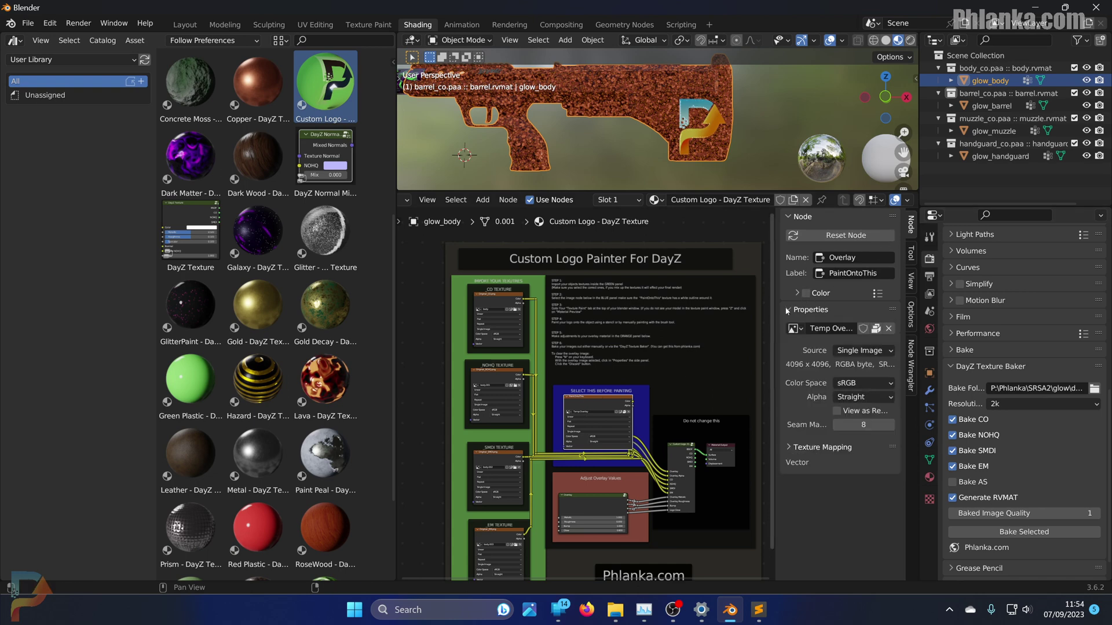
click(889, 328)
Step: Create a new blank 4096 x 4096 px overlay image with alpha for the PaintOntoThis node
click(829, 328)
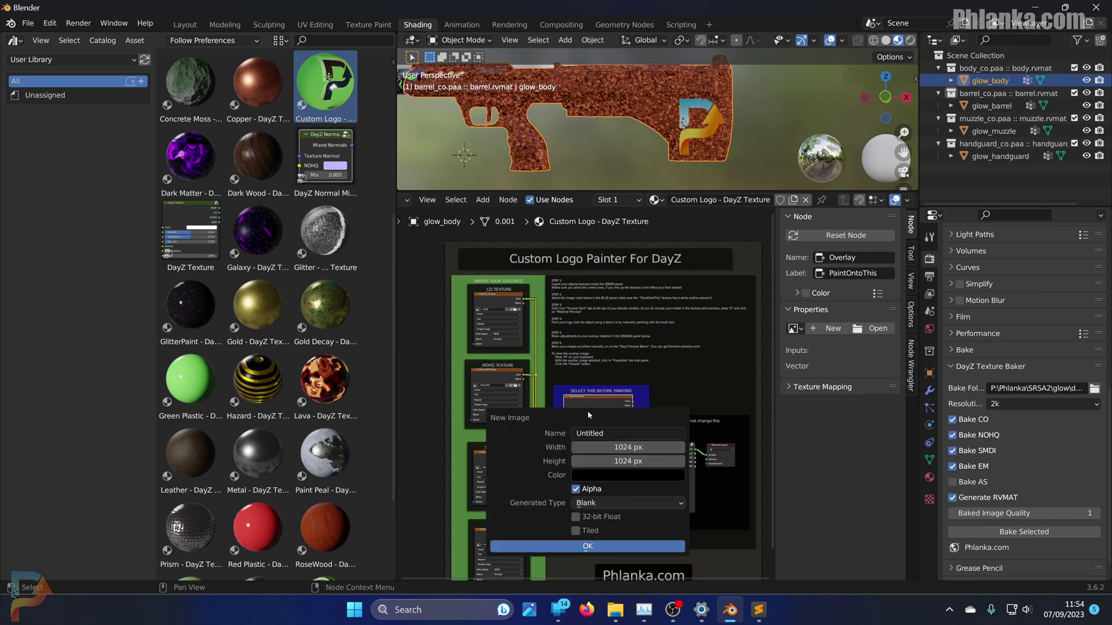
click(625, 449)
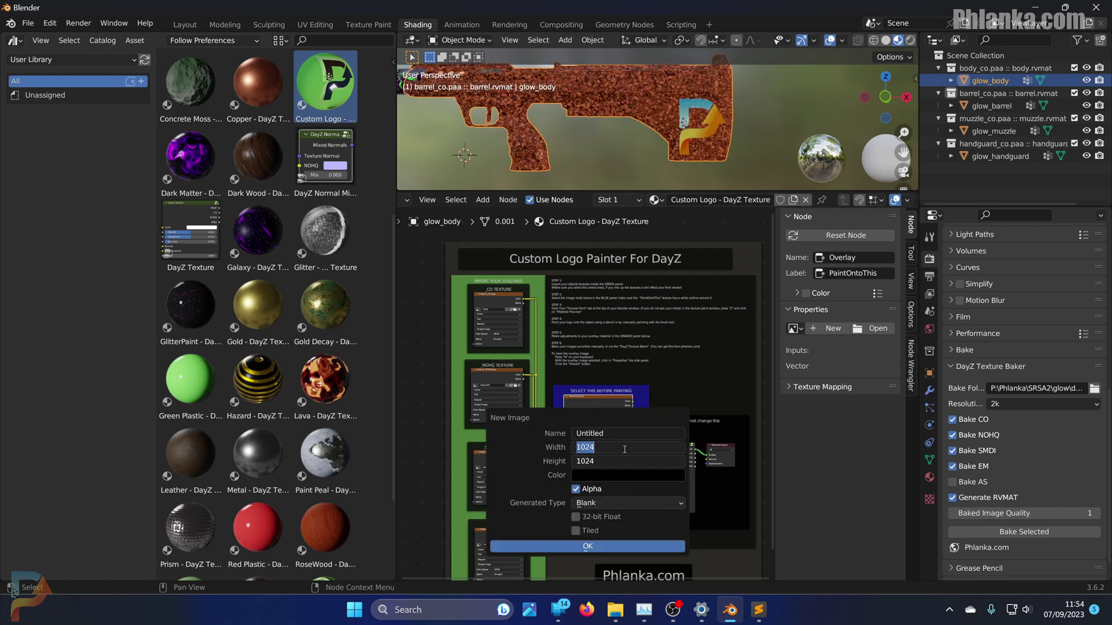
text(*4)
key(Return)
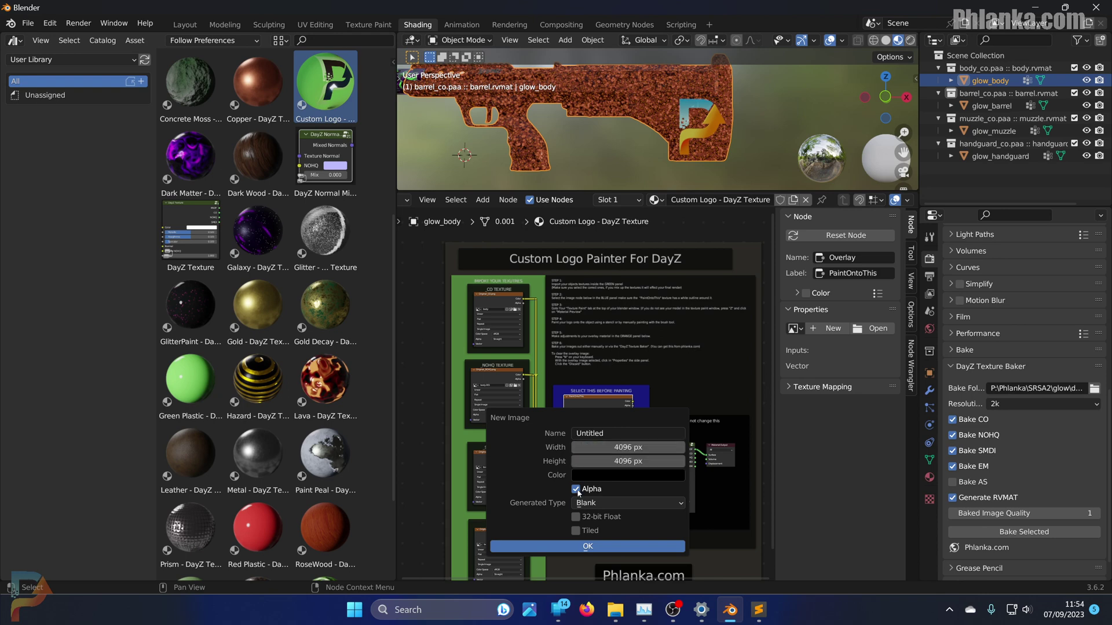
click(587, 546)
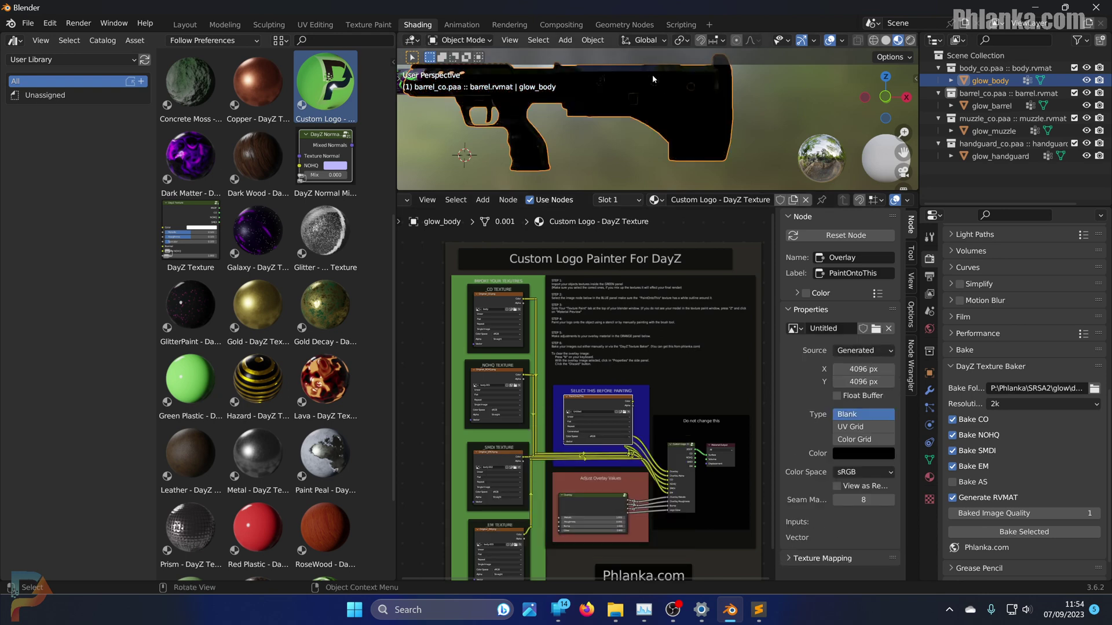
Step: Shrink the asset browser and enlarge the 3D viewport so the whole rifle can be seen
scroll(645, 109, up, 6)
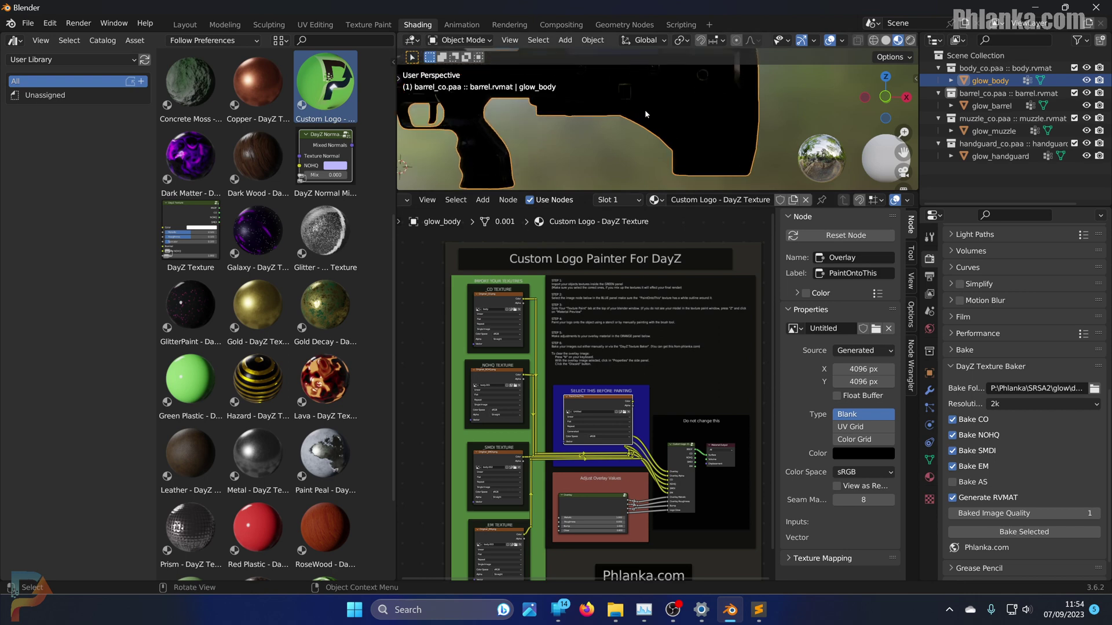
scroll(704, 112, down, 6)
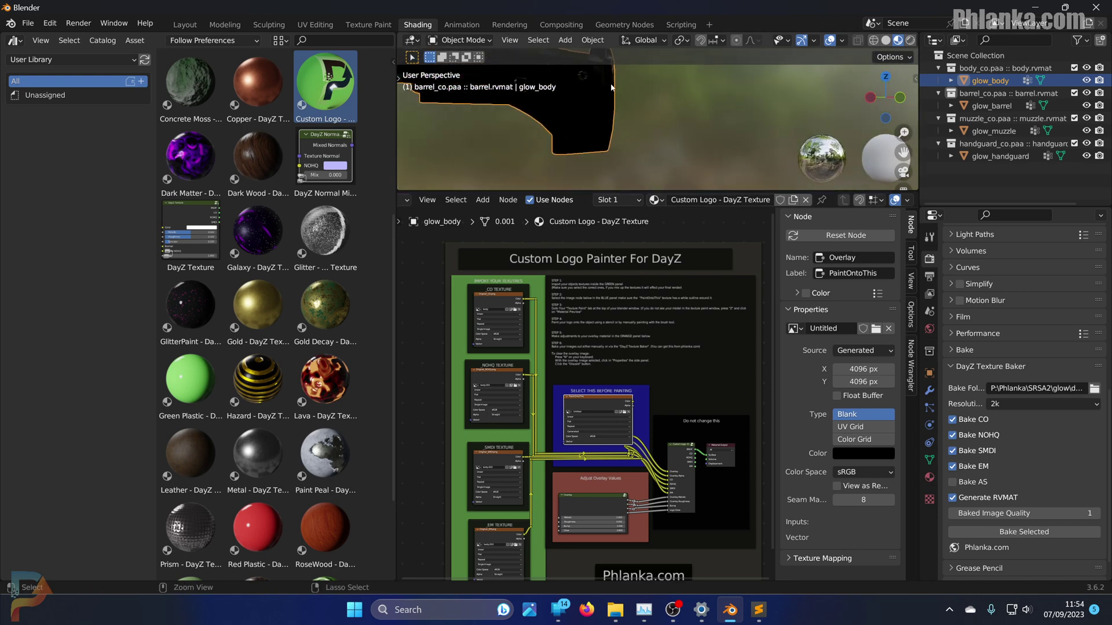
middle_drag(624, 82, 627, 175)
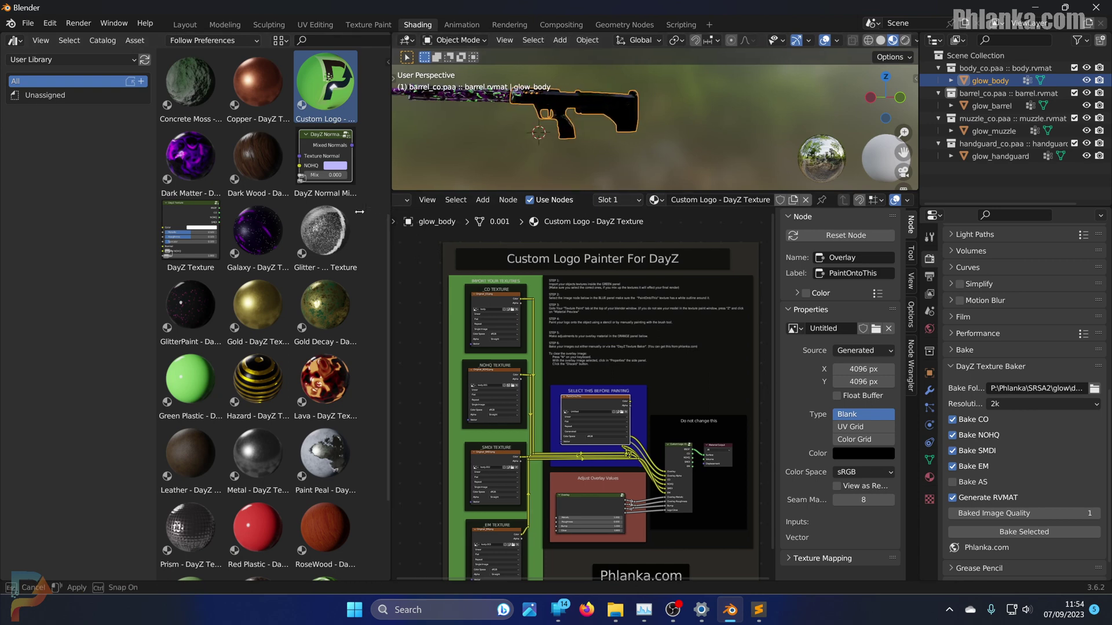
drag(393, 212, 19, 212)
drag(604, 189, 604, 305)
shift+middle_drag(547, 205, 581, 374)
middle_drag(341, 364, 409, 376)
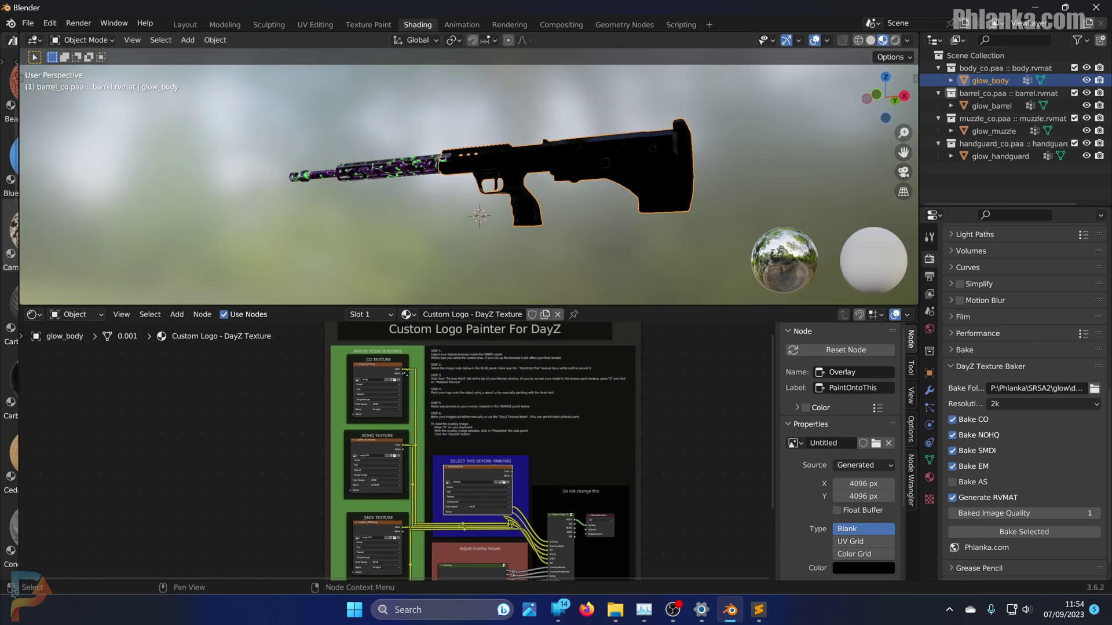
Step: Load glow_body_CO.png from P:\Phlanka\SRSA2\glow\data into the _CO texture node of the green import section
scroll(387, 370, up, 3)
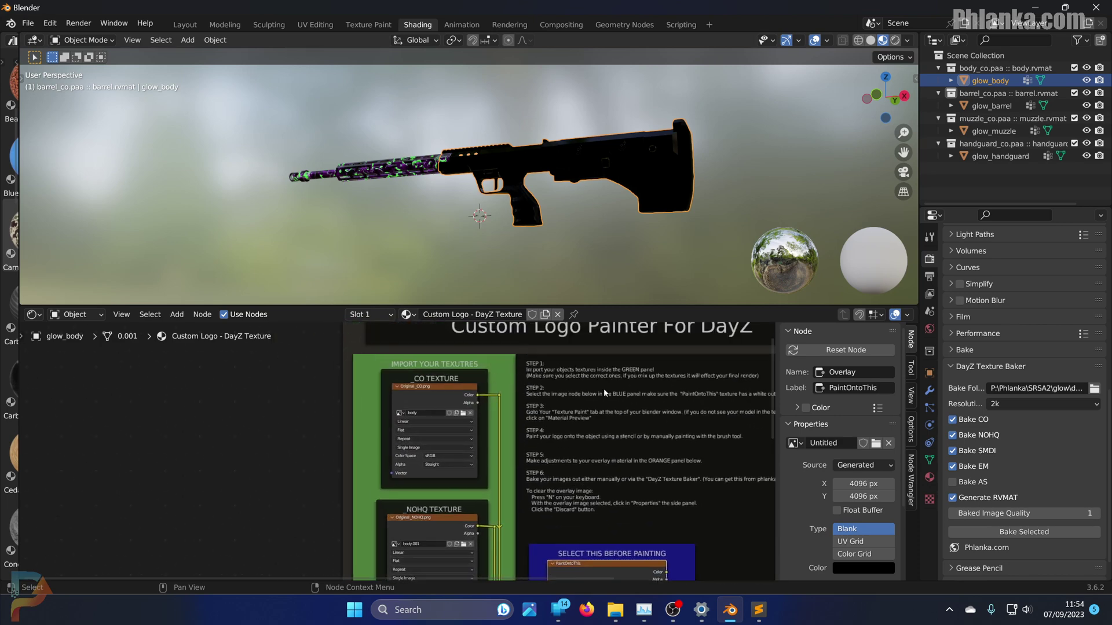
middle_drag(509, 479, 529, 471)
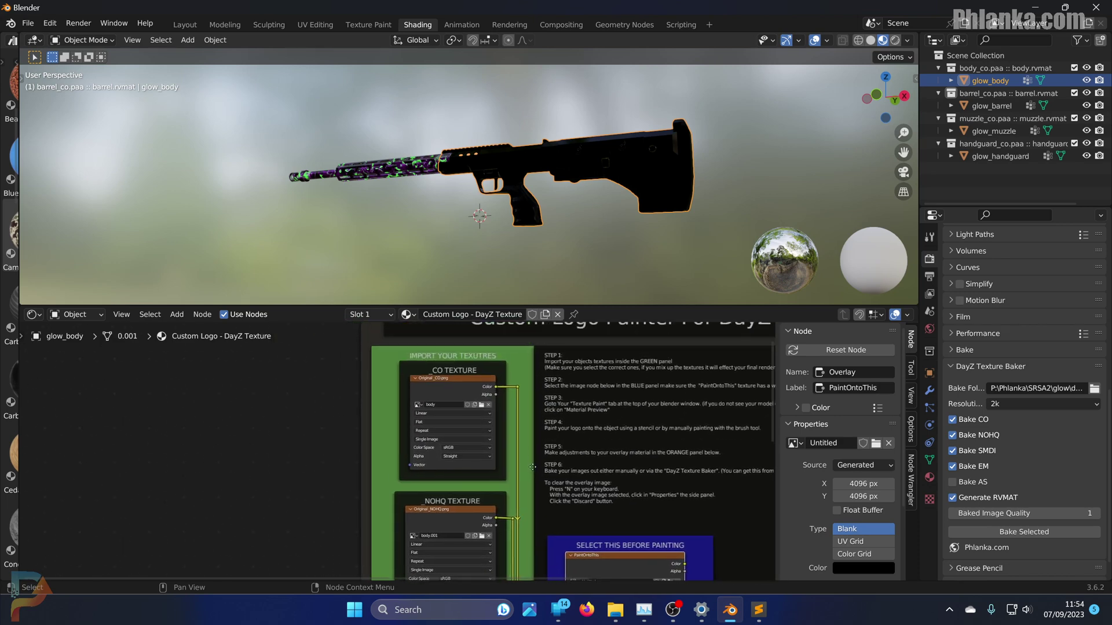
click(484, 407)
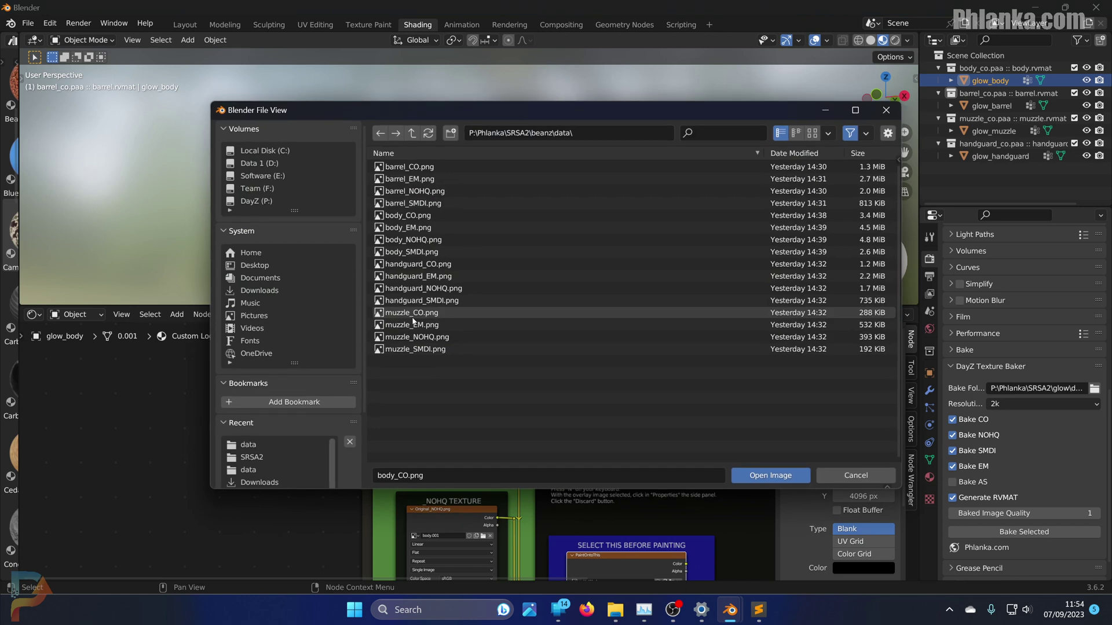
click(411, 134)
click(412, 133)
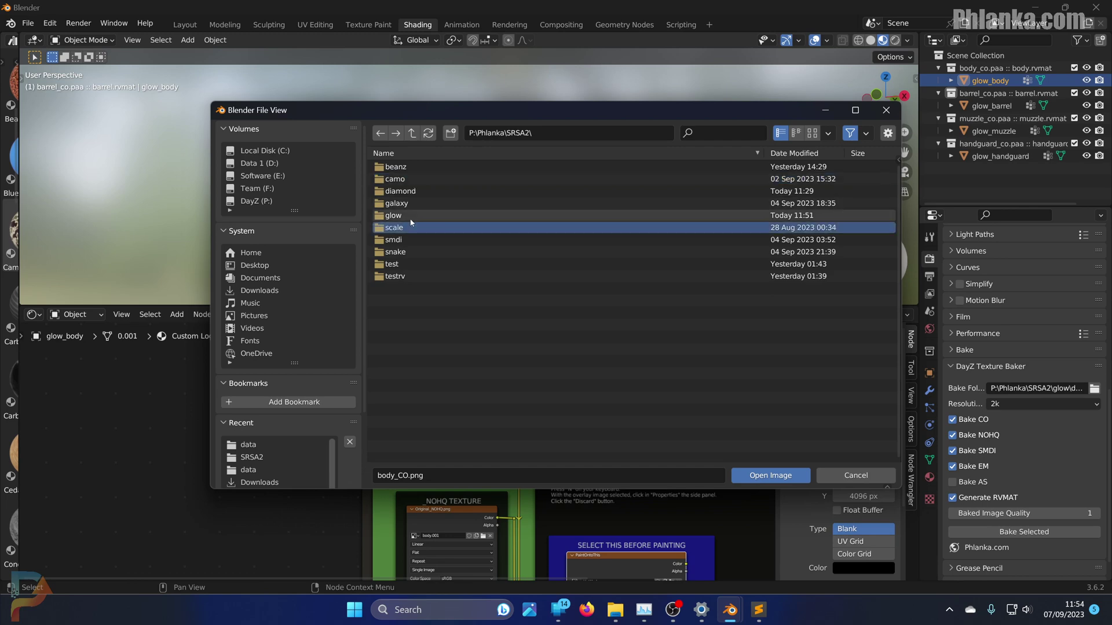
click(410, 215)
double_click(410, 167)
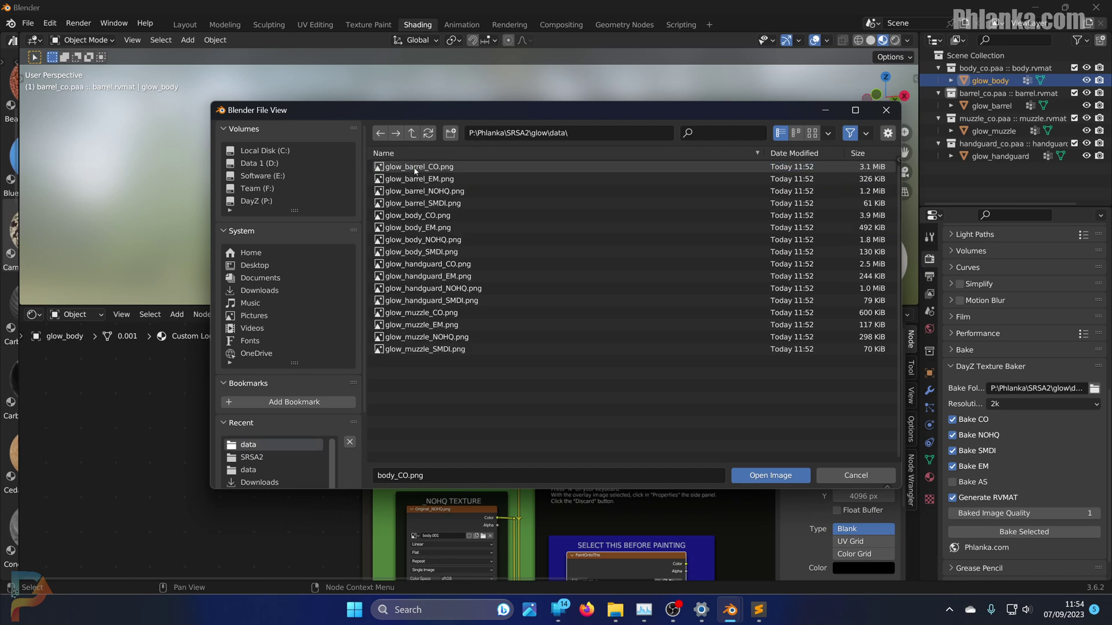
double_click(439, 218)
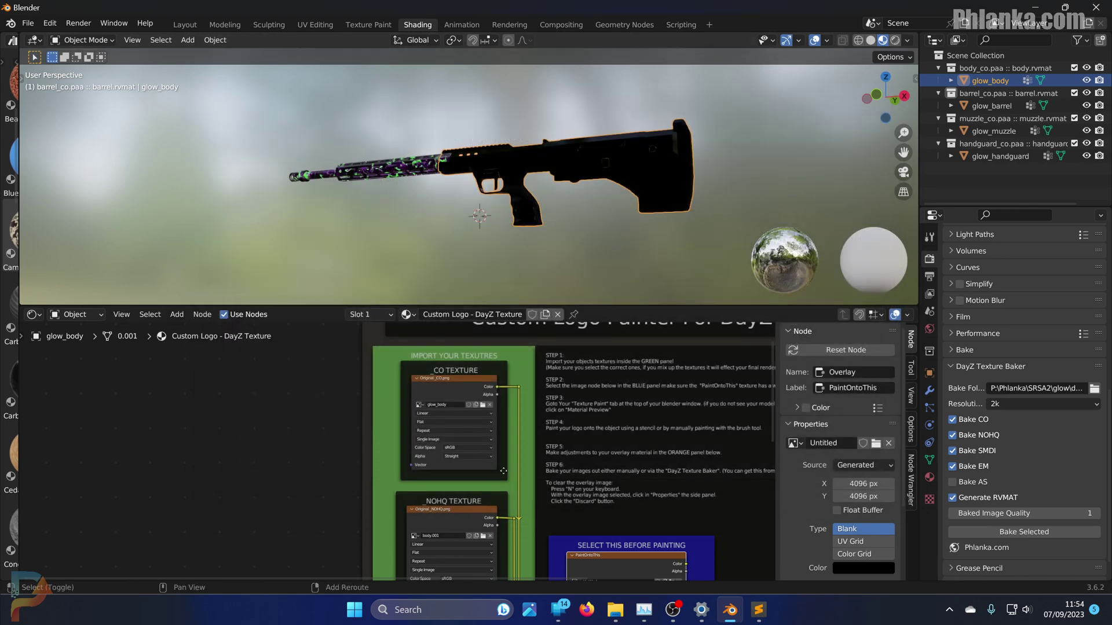
Step: Load glow_body_NOHQ.png from P:\Phlanka\SRSA2\glow\data into the _NOHQ texture node
middle_drag(501, 470, 501, 376)
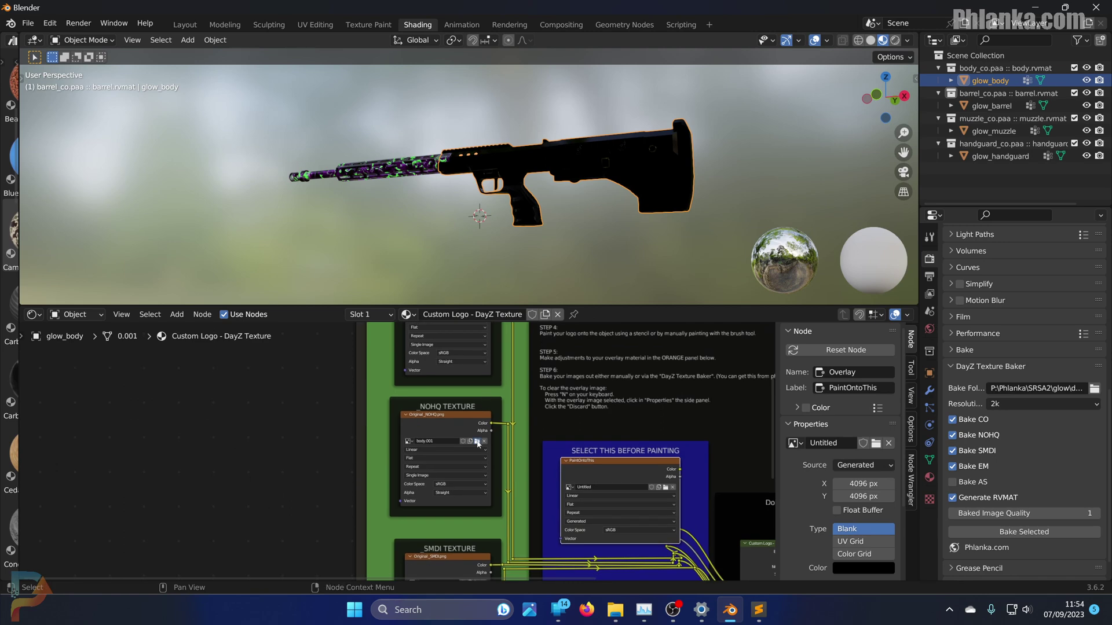
click(476, 443)
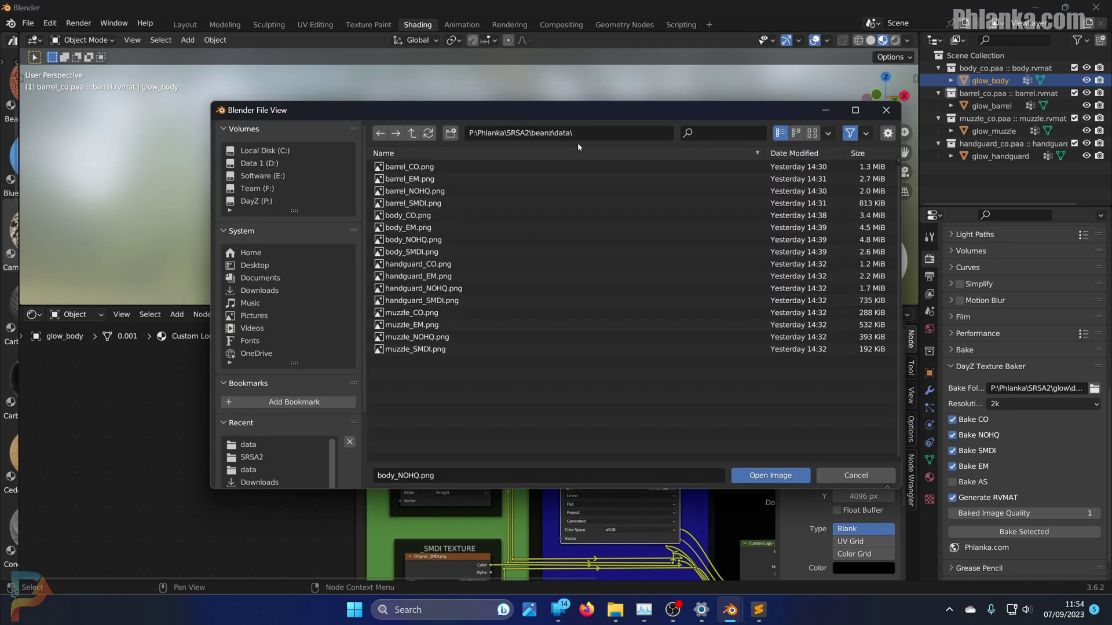
click(412, 133)
click(412, 133)
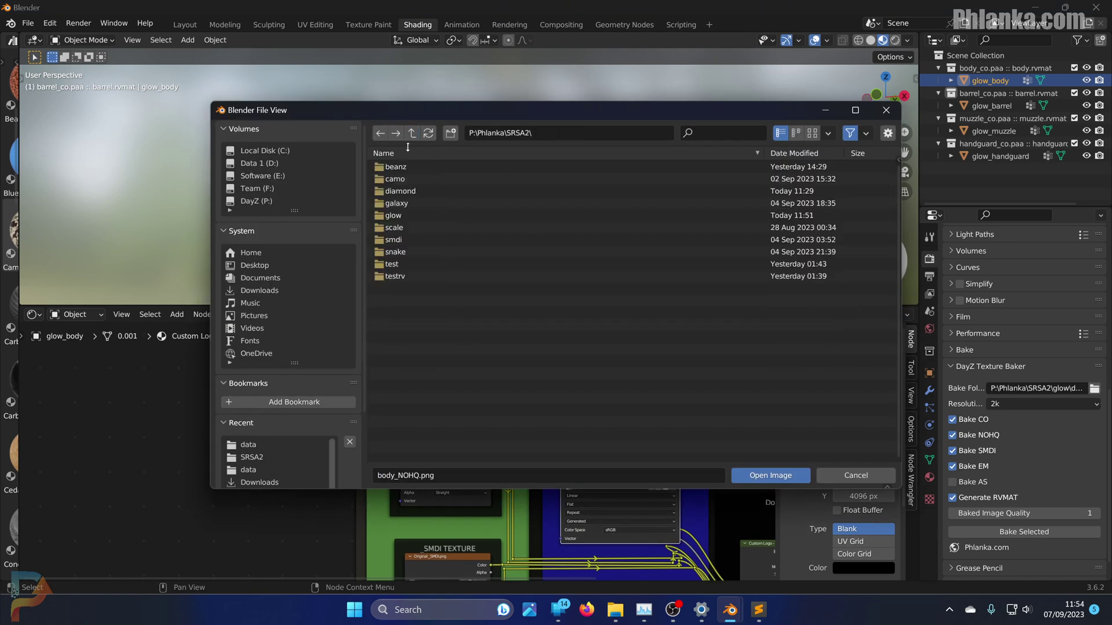
double_click(405, 213)
double_click(407, 171)
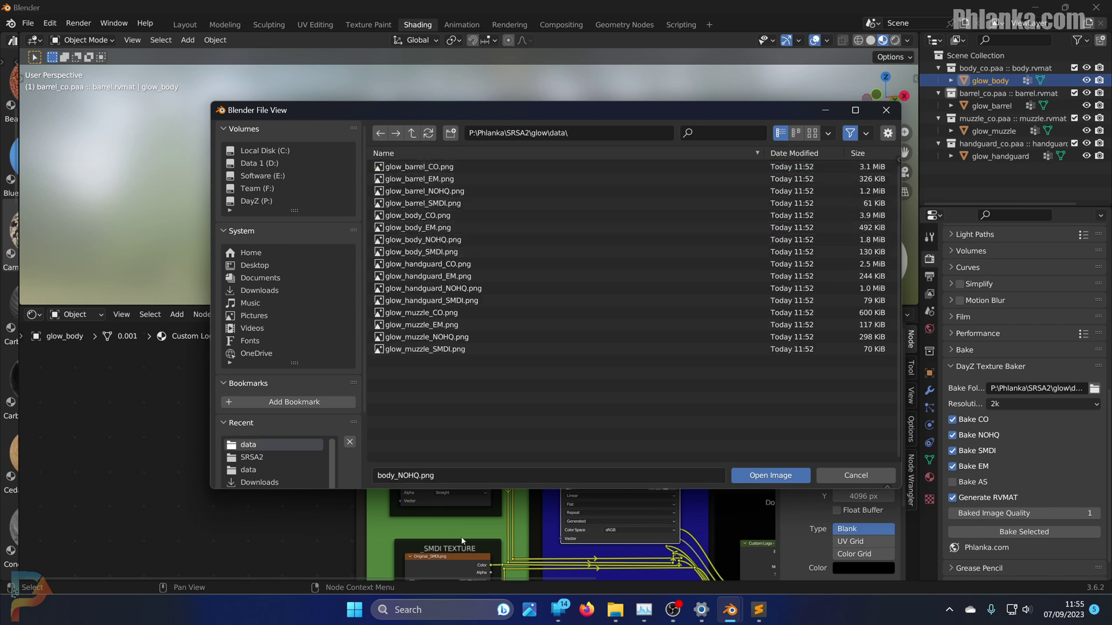
double_click(441, 238)
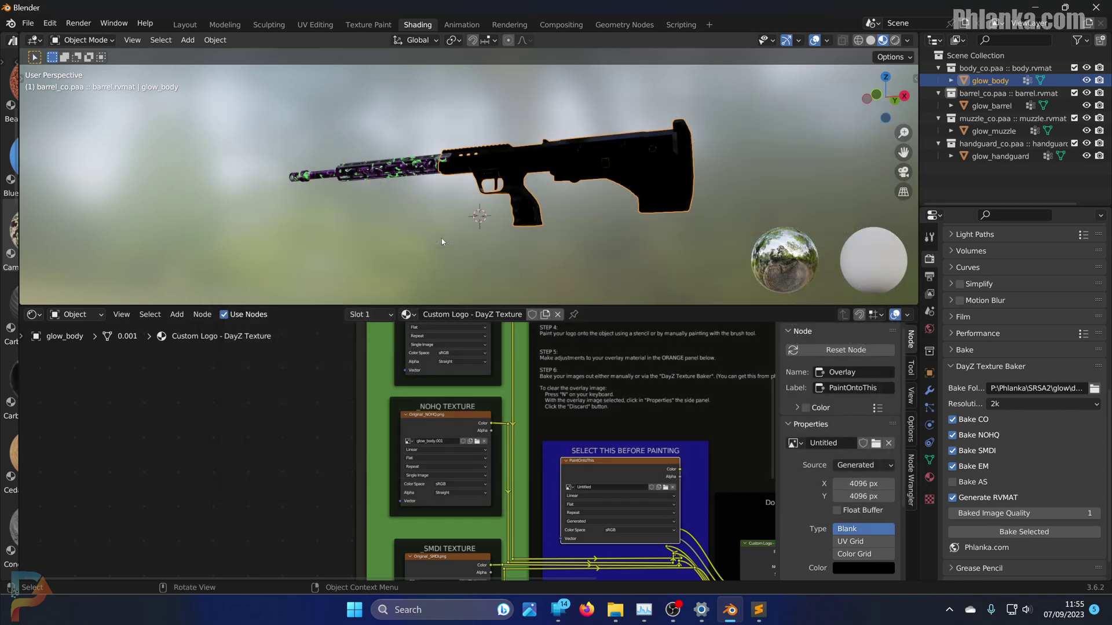
Step: Unlink the blank Untitled image from the PaintOntoThis node and view the rifle body from the side
scroll(561, 204, down, 1)
middle_drag(640, 403, 603, 368)
click(636, 453)
middle_drag(550, 242, 582, 214)
scroll(589, 217, up, 2)
scroll(731, 214, up, 1)
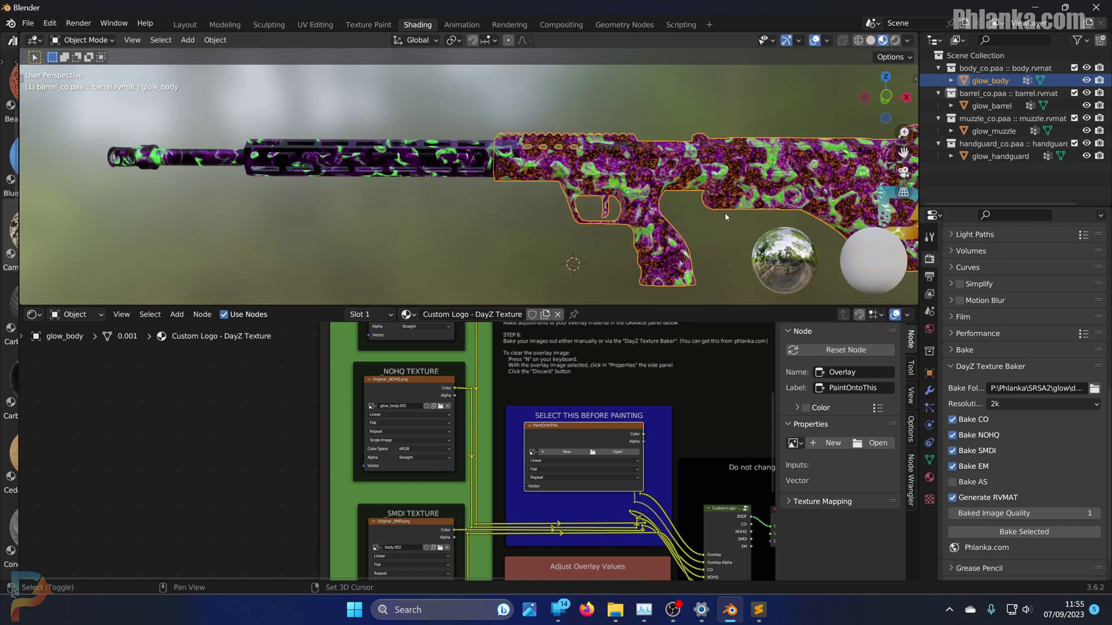
Step: Load glow_body_SMDI.png from P:\Phlanka\SRSA2\glow\data into the _SMDI texture node of the green import section
shift+middle_drag(731, 214, 602, 200)
scroll(454, 394, down, 2)
middle_drag(444, 444, 463, 402)
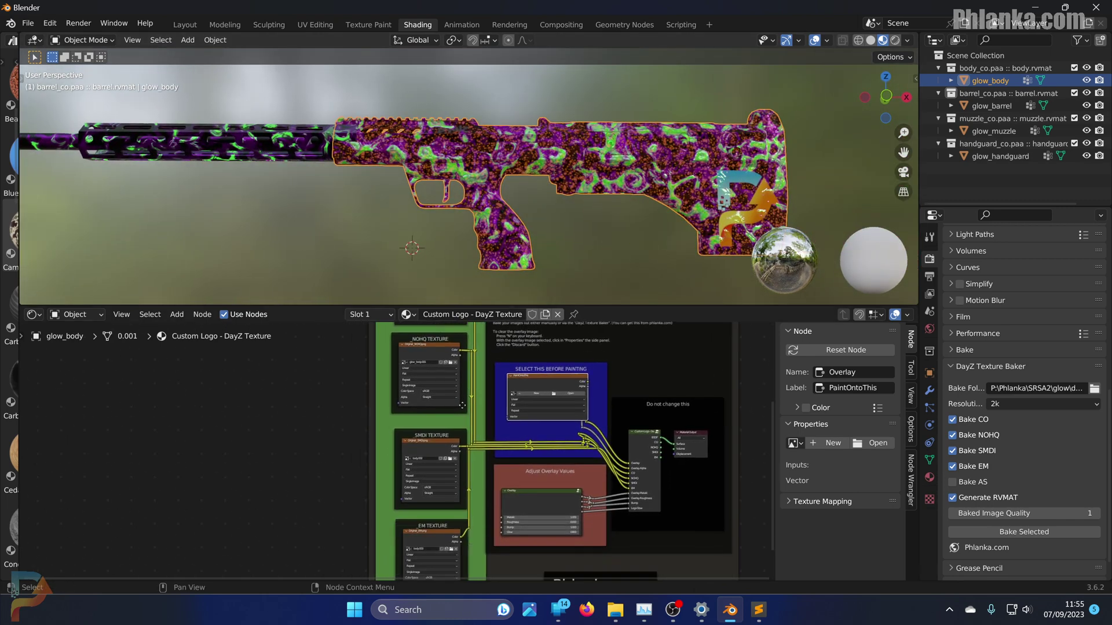
click(451, 461)
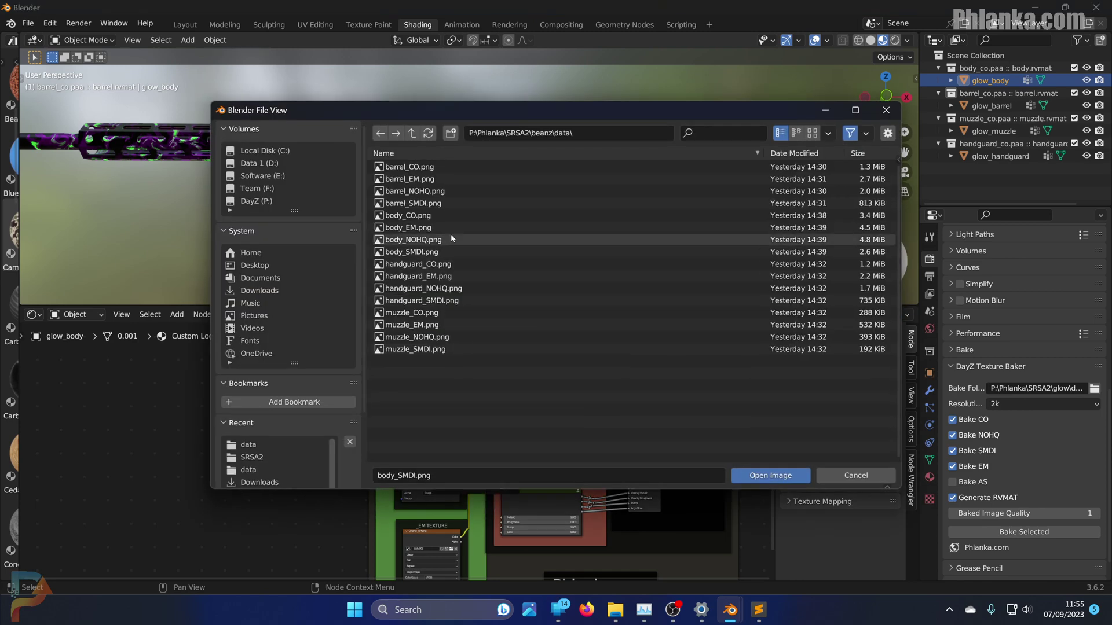
click(412, 133)
click(411, 133)
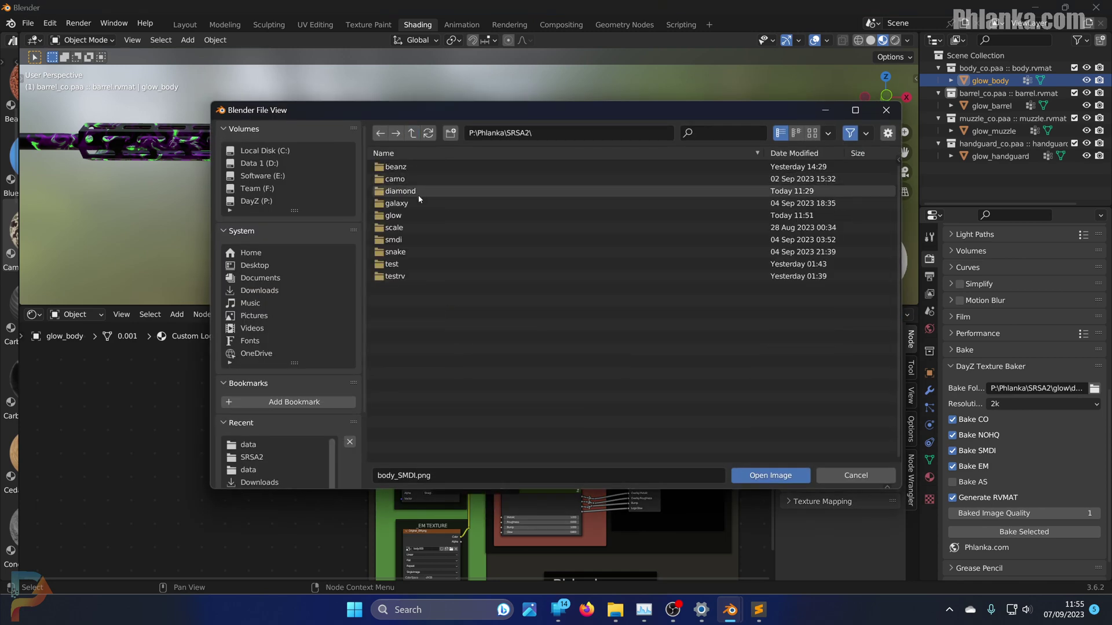
double_click(415, 238)
double_click(413, 168)
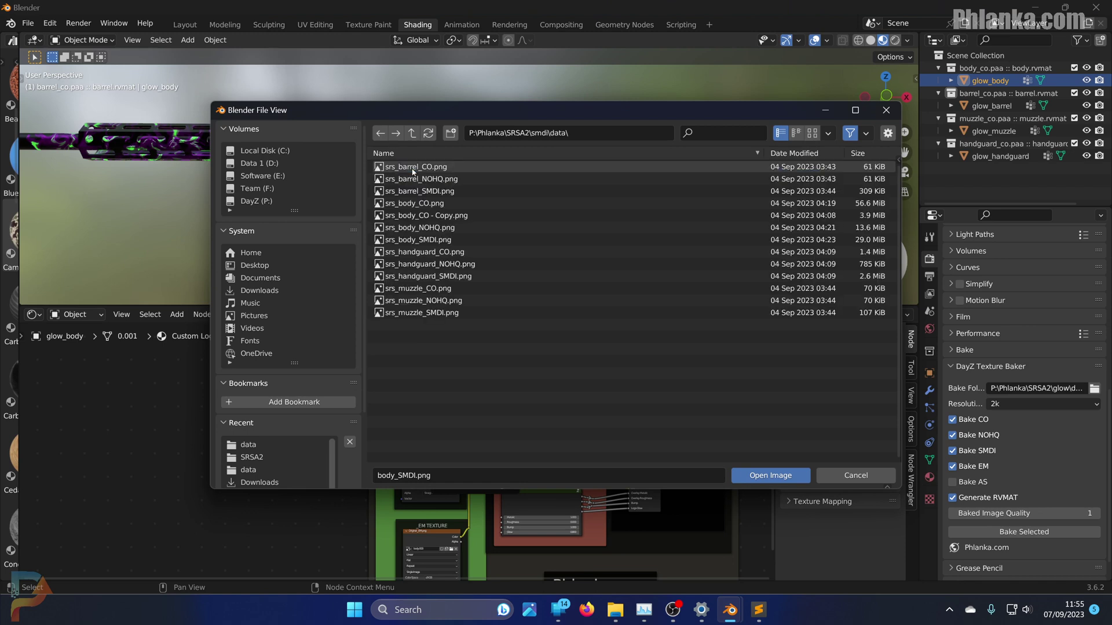
click(412, 133)
click(412, 132)
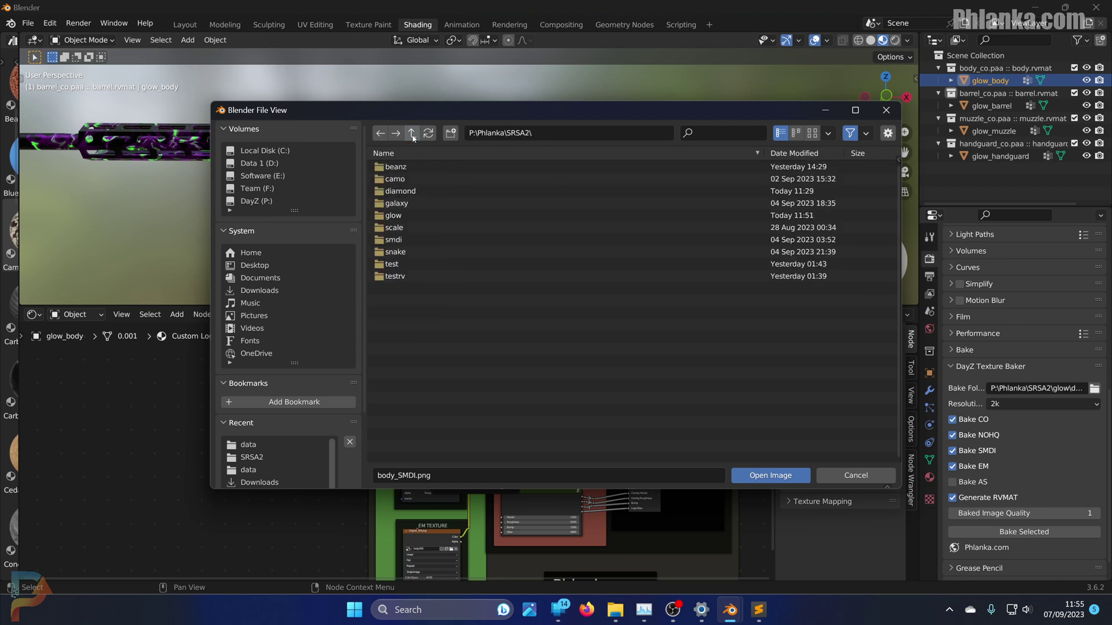
double_click(415, 178)
click(411, 133)
double_click(408, 216)
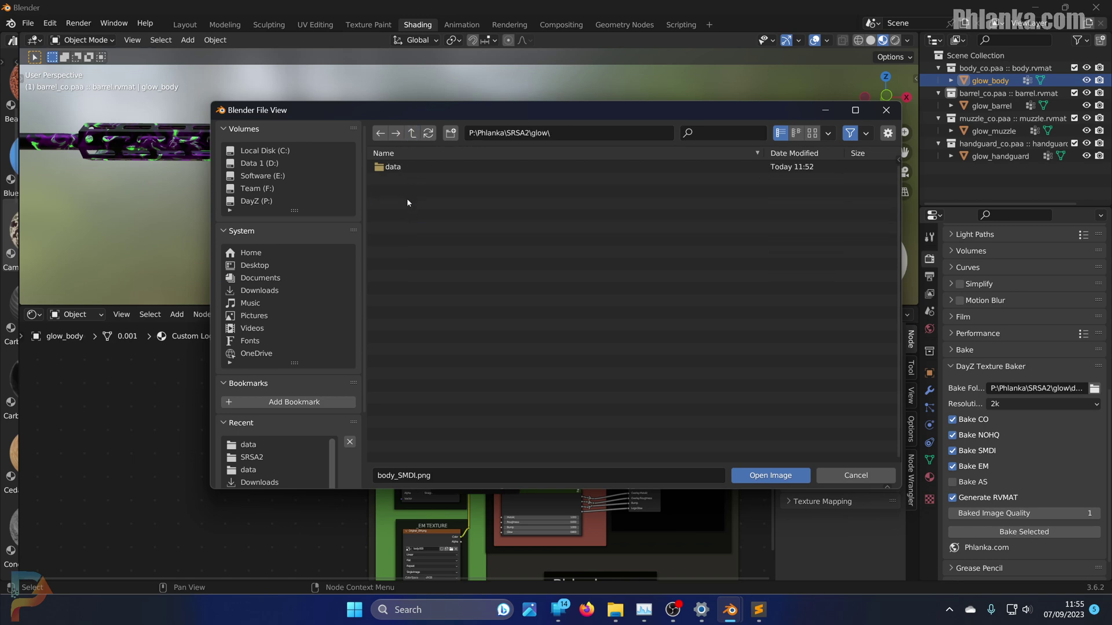
double_click(395, 167)
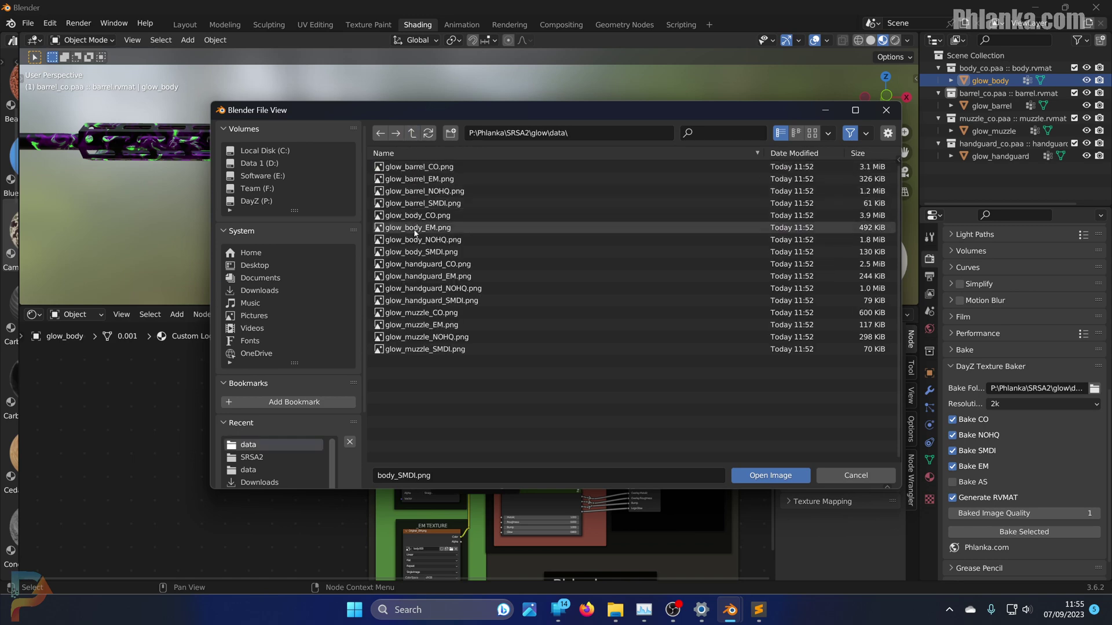
double_click(456, 239)
Step: Load glow_body_EM.png from P:\Phlanka\SRSA2\glow\data into the _EM texture node and view the rifle body from the side
middle_drag(489, 366, 481, 275)
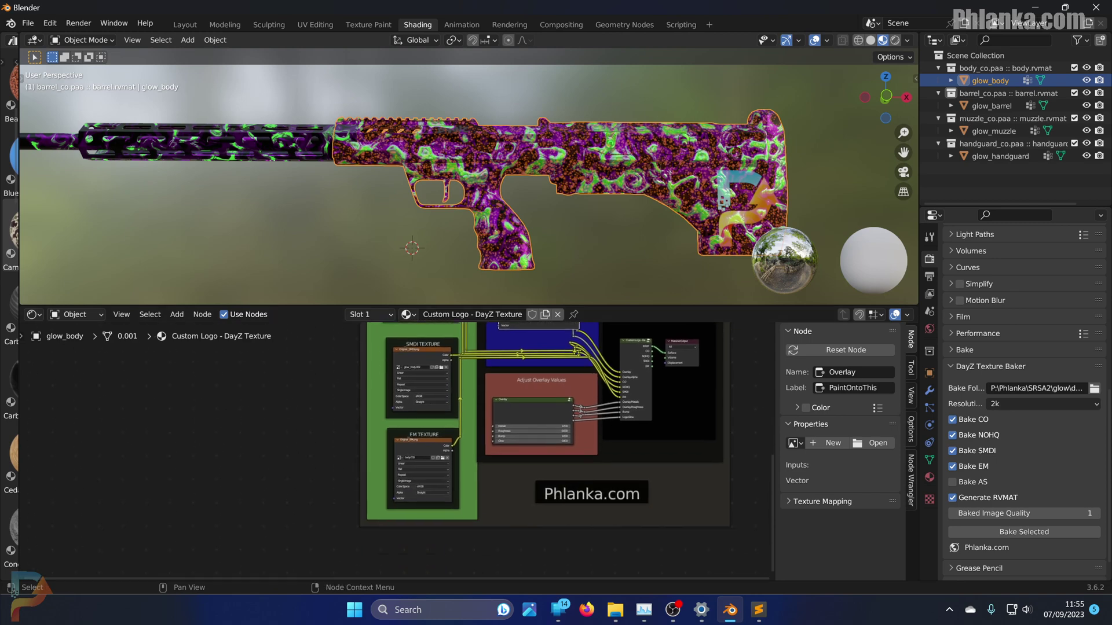
click(444, 459)
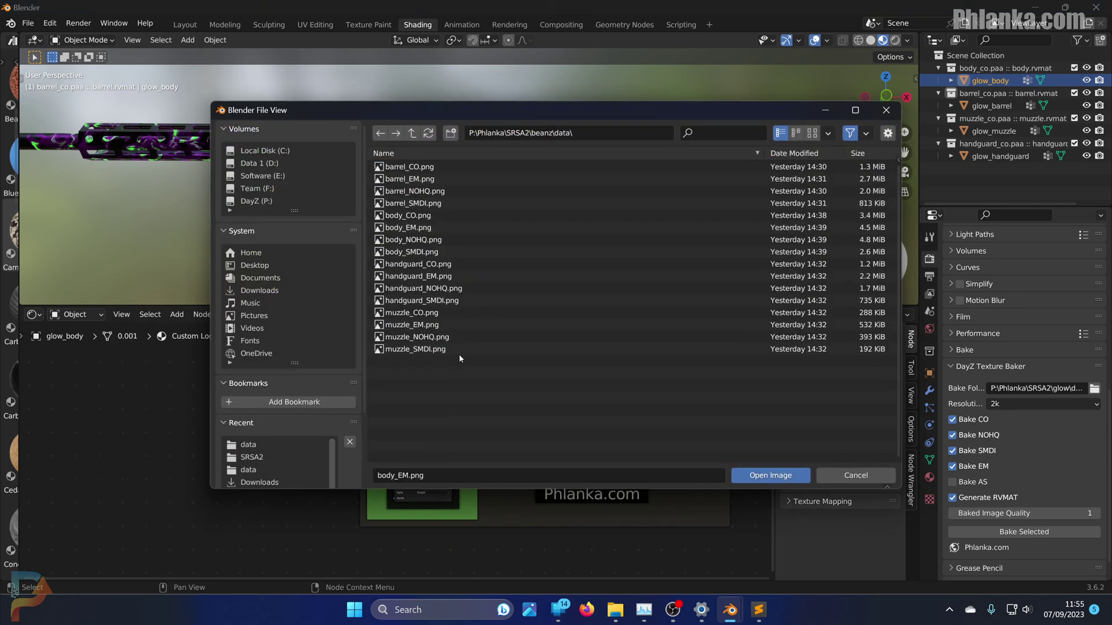
click(412, 134)
click(412, 134)
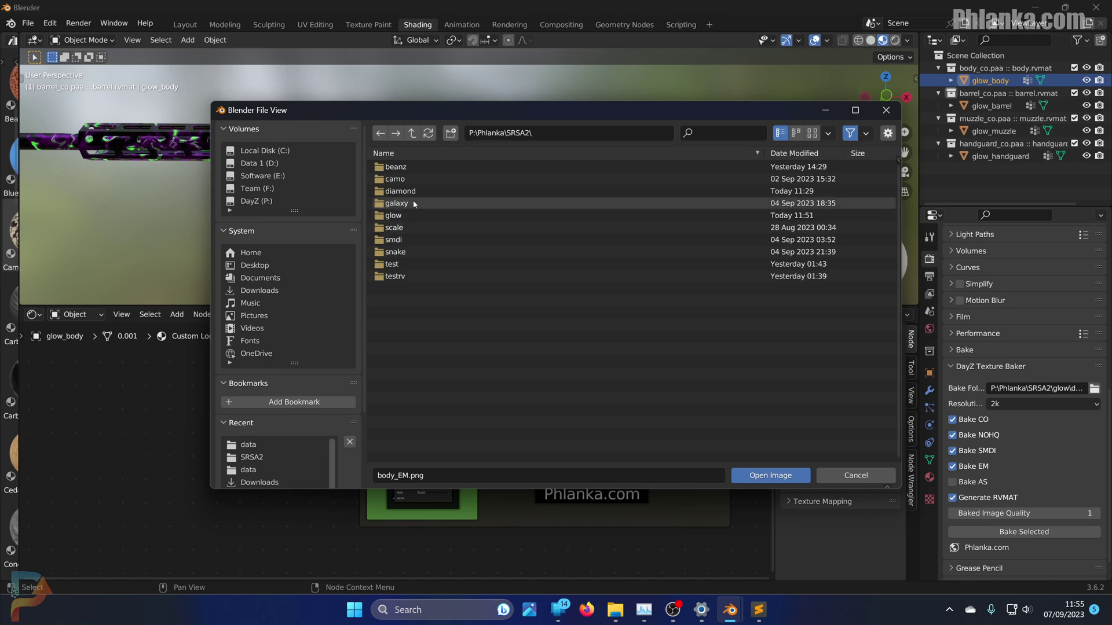
click(395, 215)
click(400, 167)
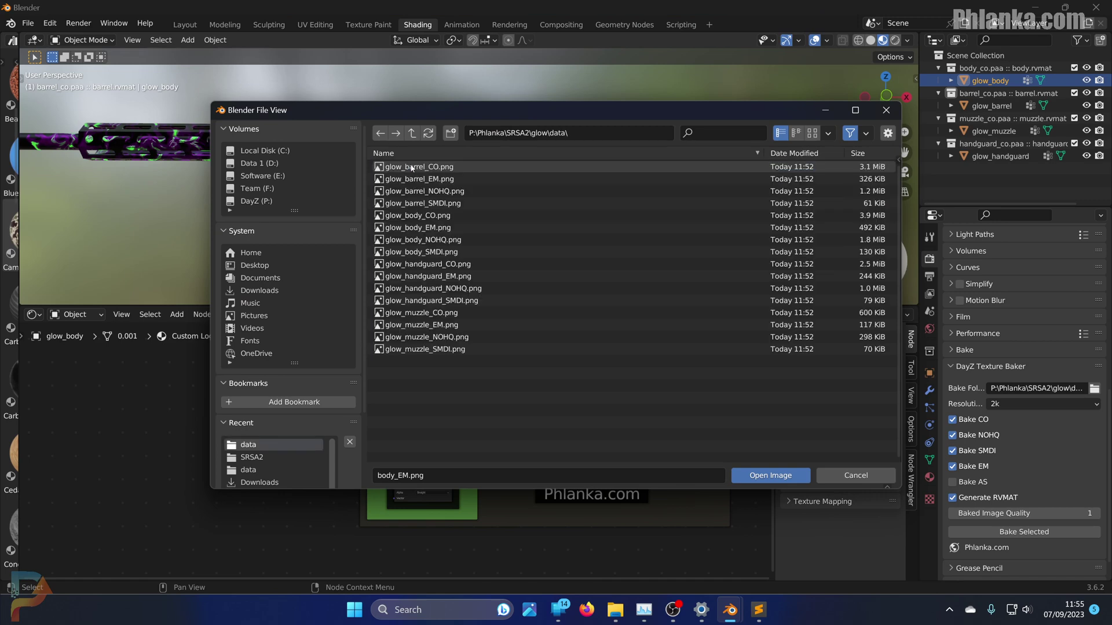
double_click(453, 226)
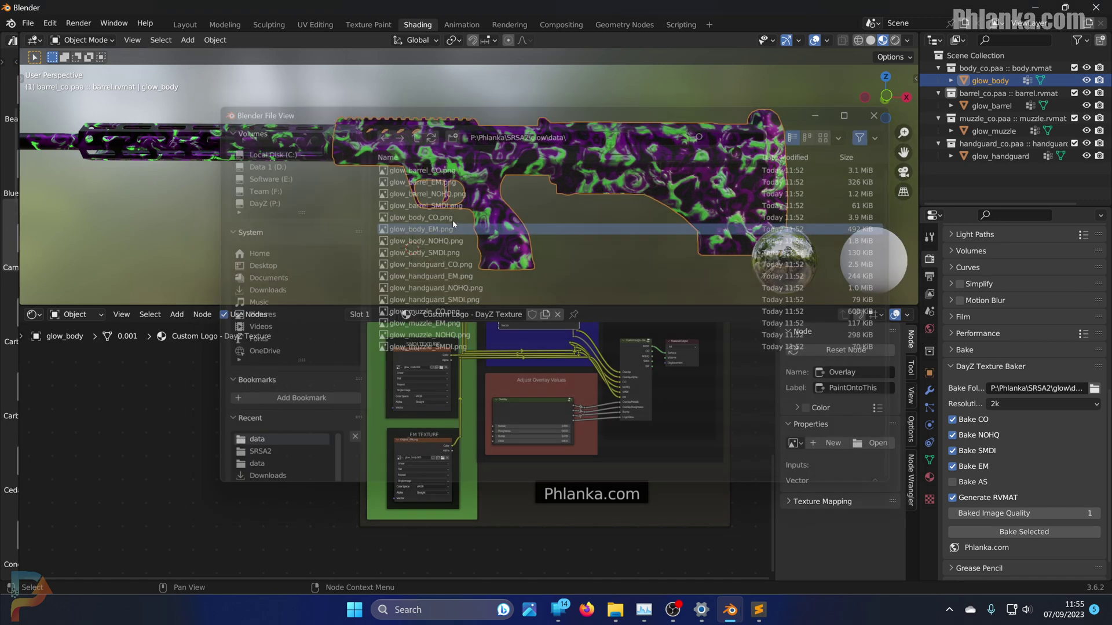
middle_drag(498, 232, 555, 199)
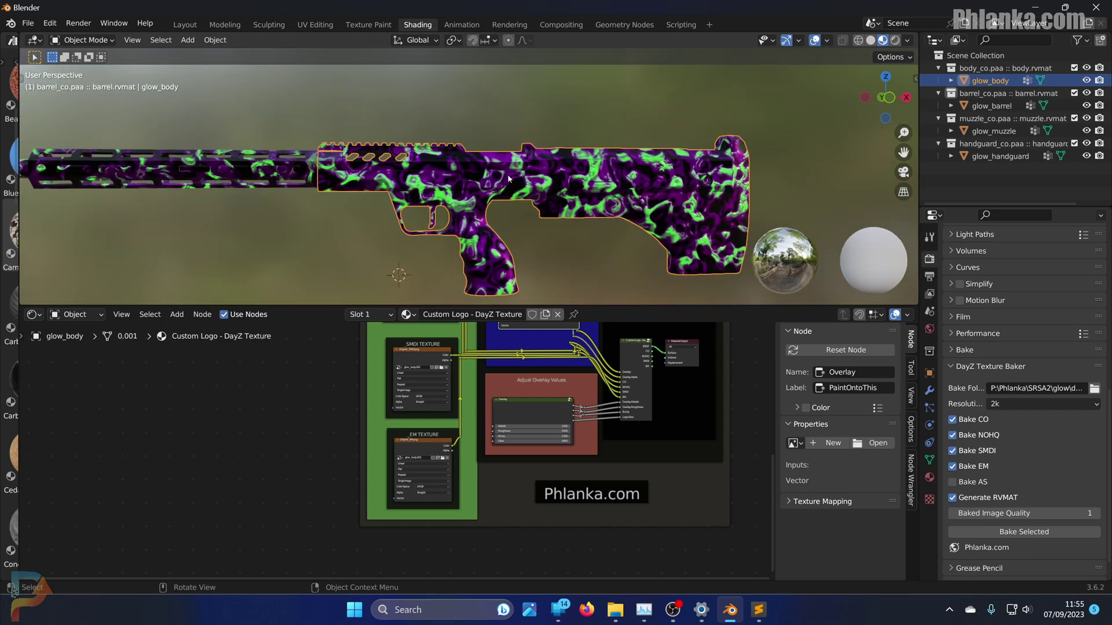
Step: Create a new blank 4096 x 4096 px image with colour alpha 0 in the PaintOntoThis node
scroll(568, 419, up, 3)
middle_drag(568, 418, 522, 519)
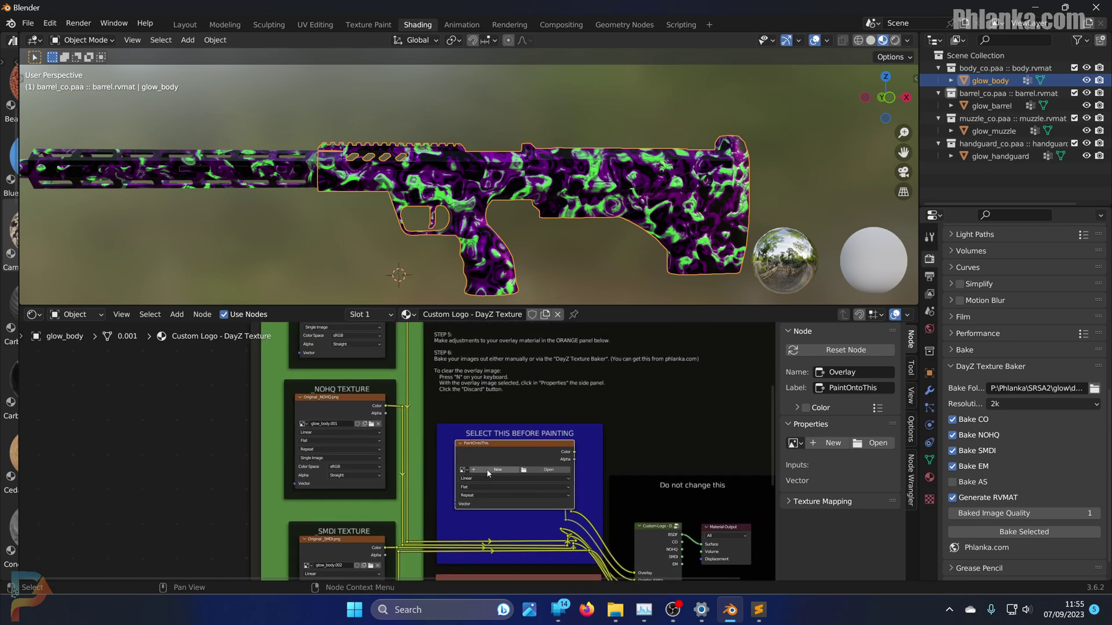
click(488, 473)
click(565, 510)
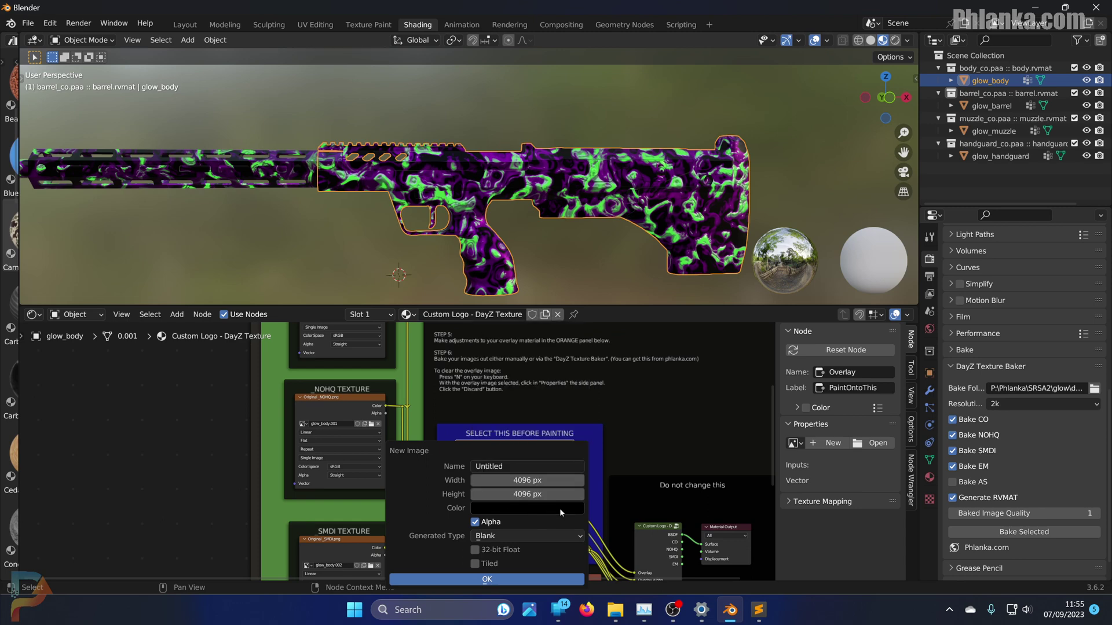
click(557, 510)
drag(545, 490, 429, 488)
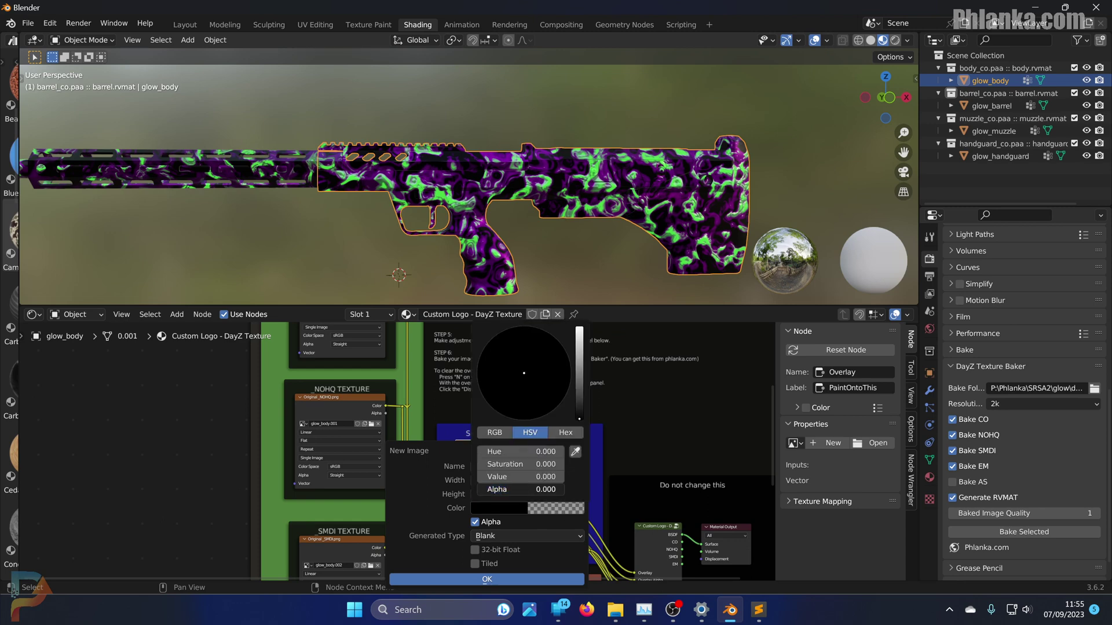
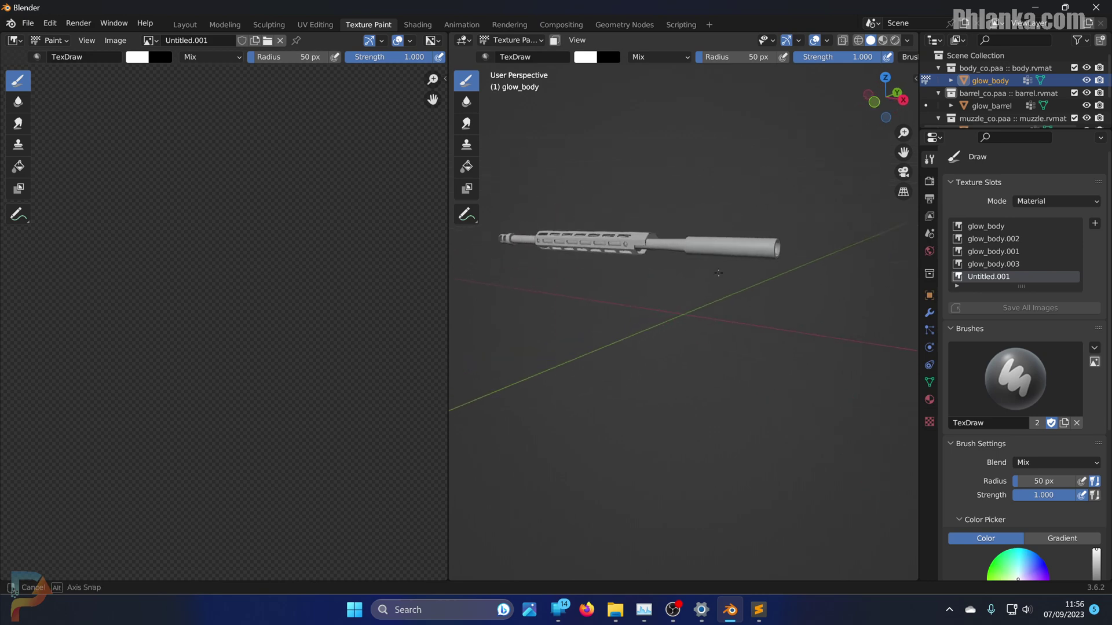
Step: Display the rifle with Material Preview shading in the Texture Paint workspace
click(908, 41)
click(884, 41)
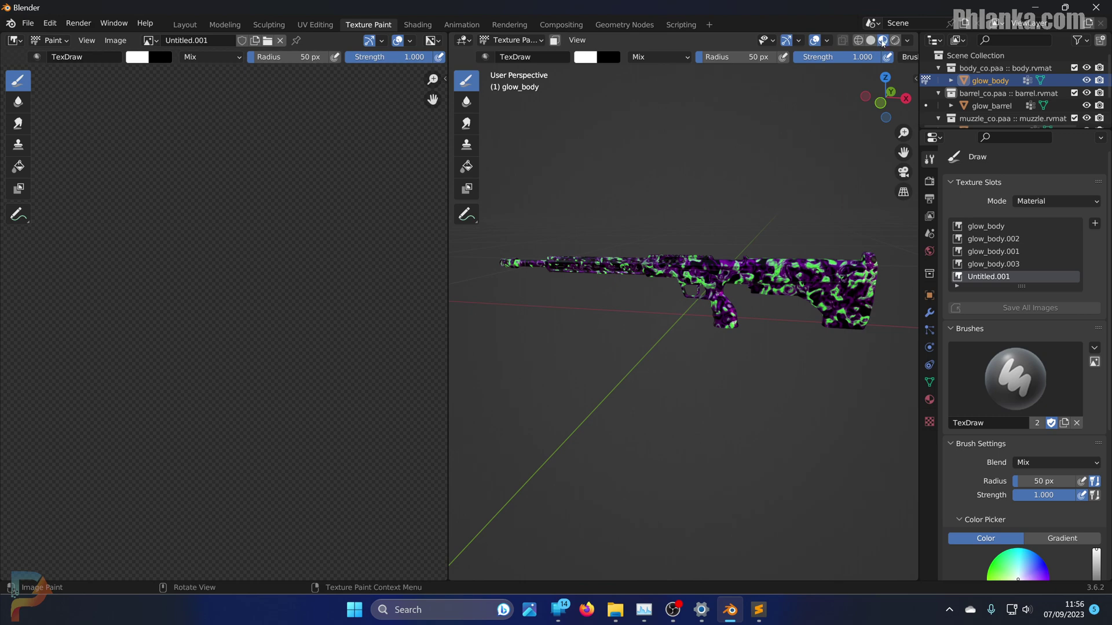
middle_drag(633, 265, 626, 241)
key(z)
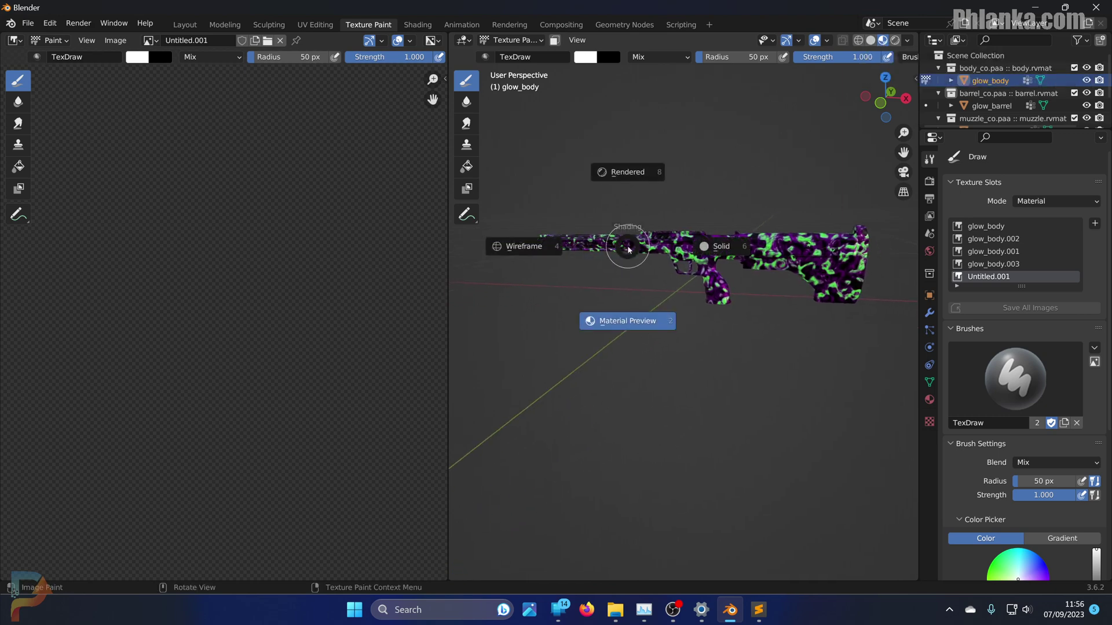
click(627, 320)
Step: Try a white test stroke with the Draw brush on the rifle's stock and undo it
scroll(752, 315, up, 8)
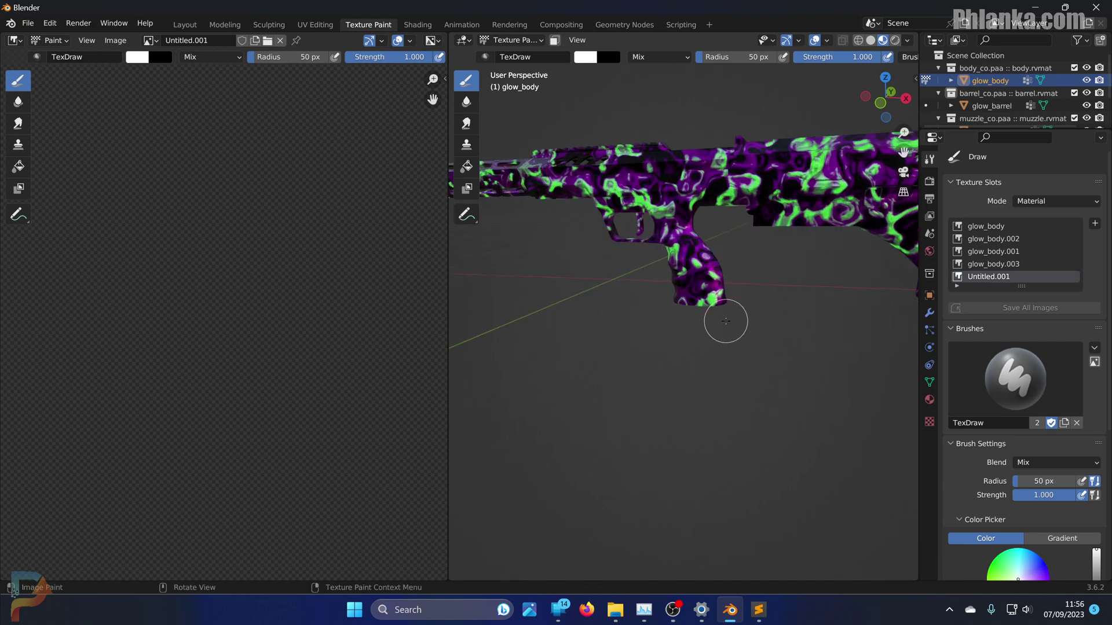
drag(763, 255, 827, 330)
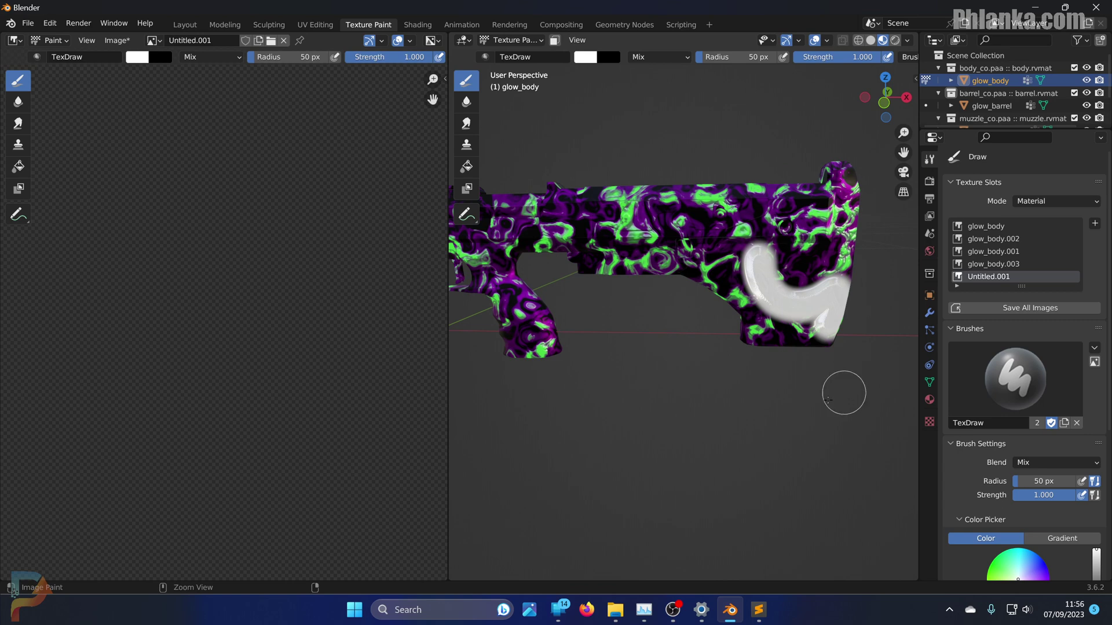
key(ctrl+z)
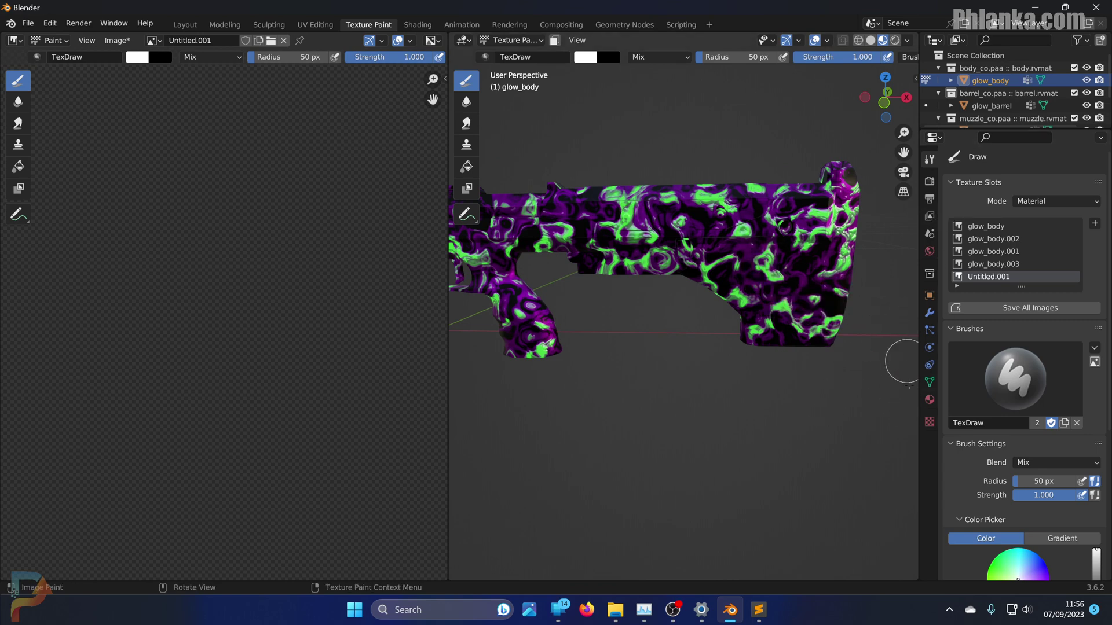
Step: Load Phlanka_Logo.png from the Images folder in E:\Phlanka Branding as the brush texture image
click(930, 422)
click(997, 198)
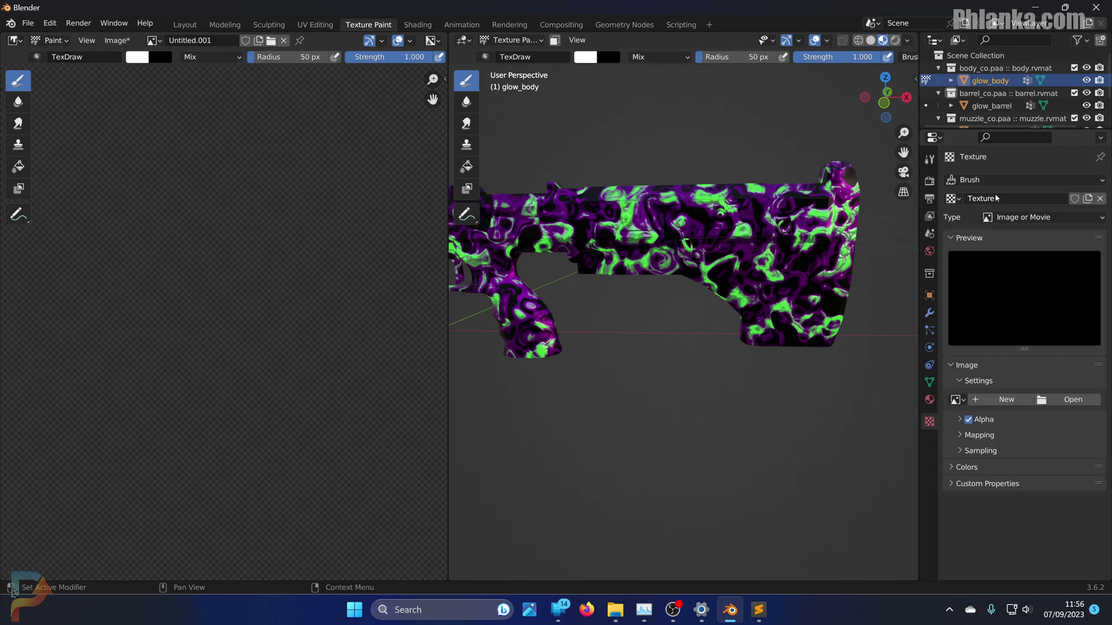
click(1071, 400)
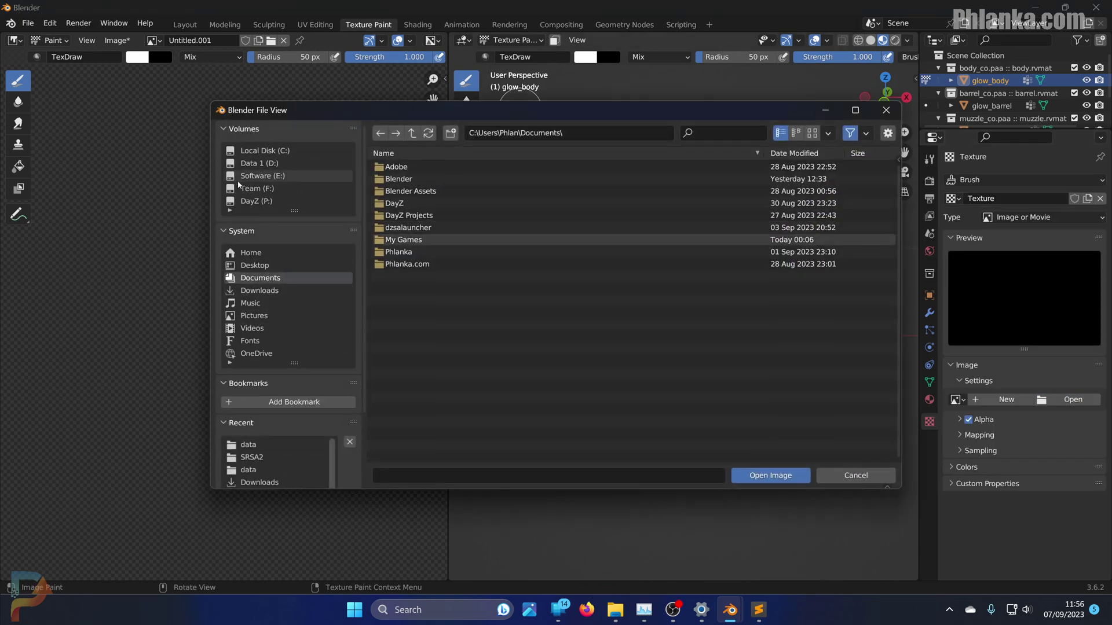
scroll(279, 203, down, 3)
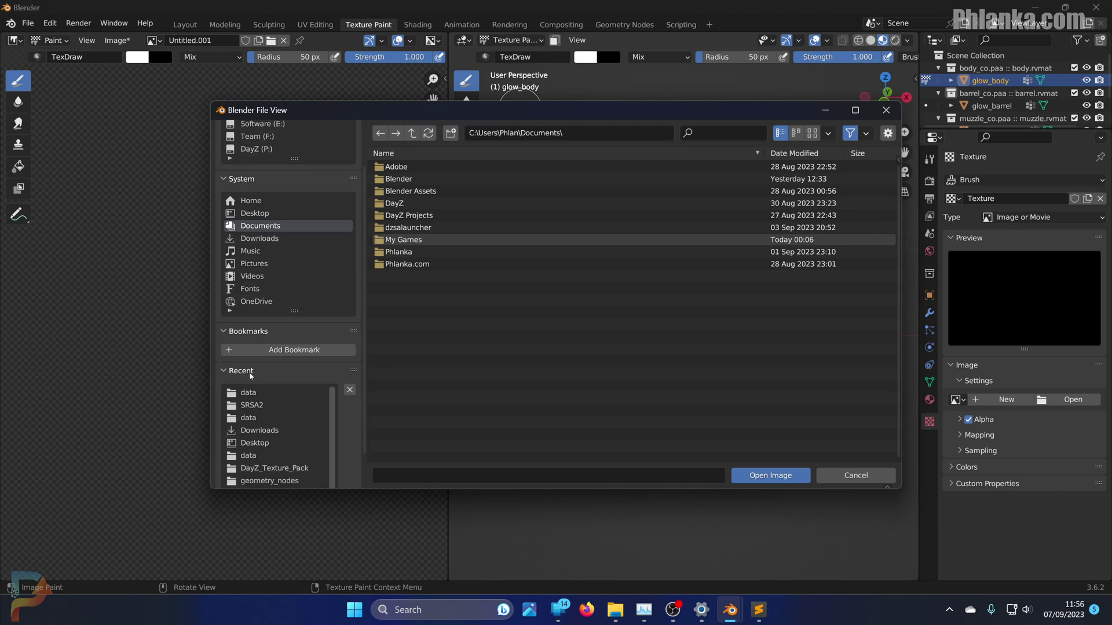
scroll(278, 230, up, 3)
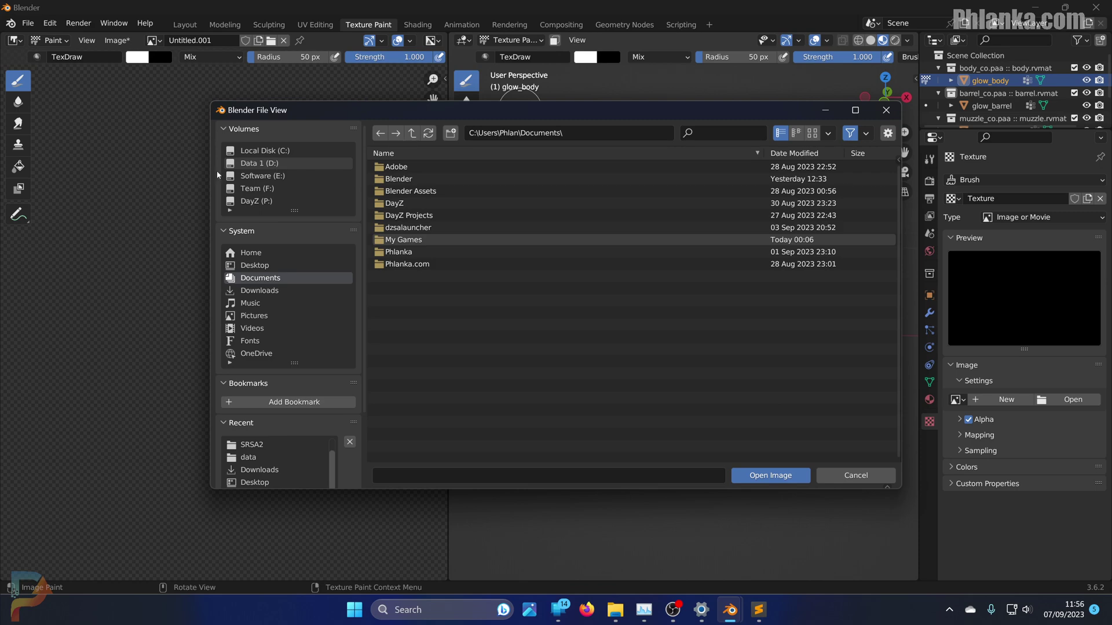
click(262, 176)
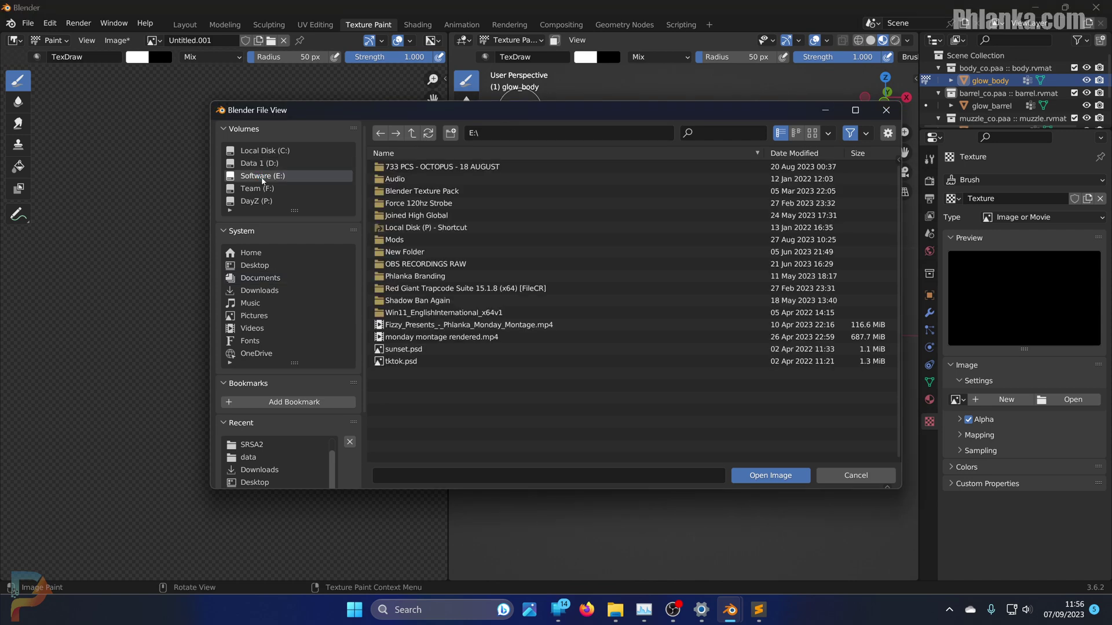
click(414, 277)
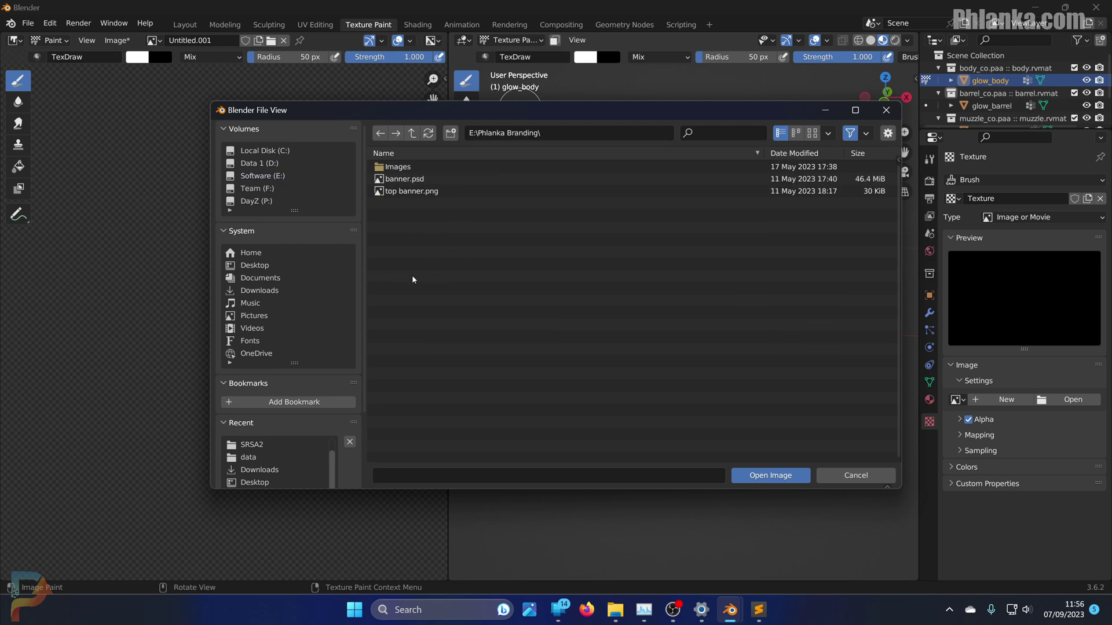
double_click(406, 167)
double_click(406, 166)
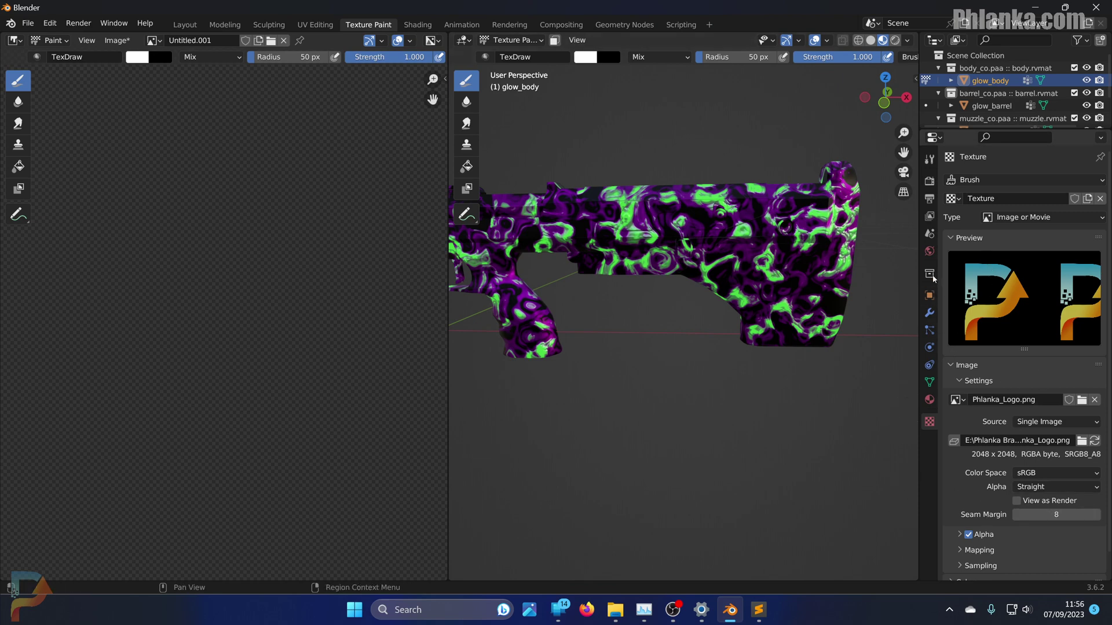
Step: Set the mapping of the Draw brush's logo texture to Stencil in the tool settings
click(930, 161)
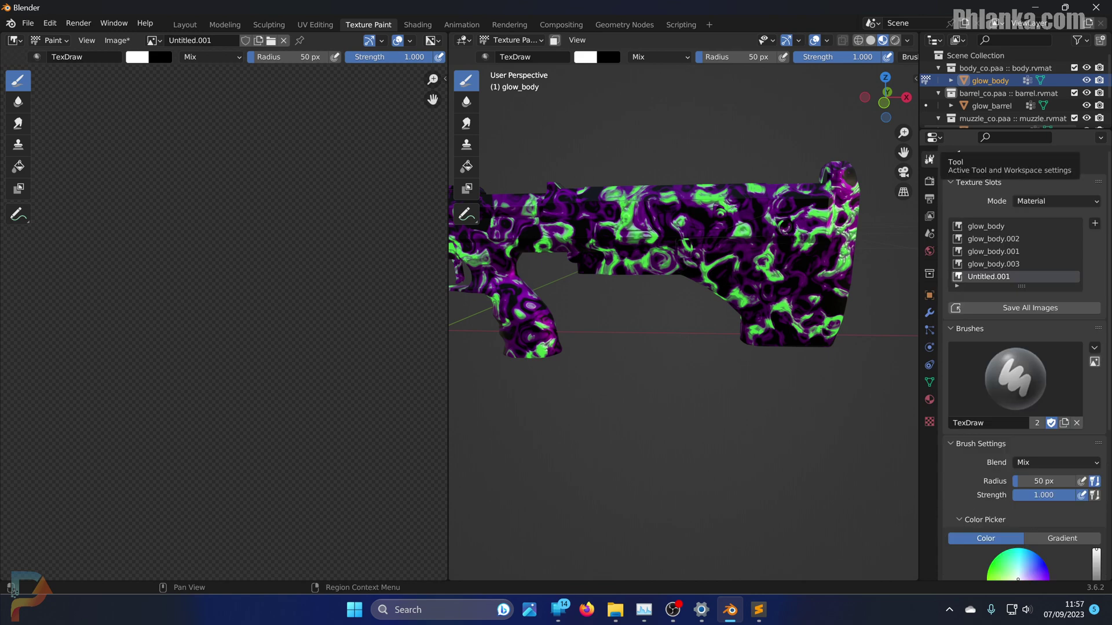
scroll(966, 382, down, 5)
scroll(964, 417, down, 4)
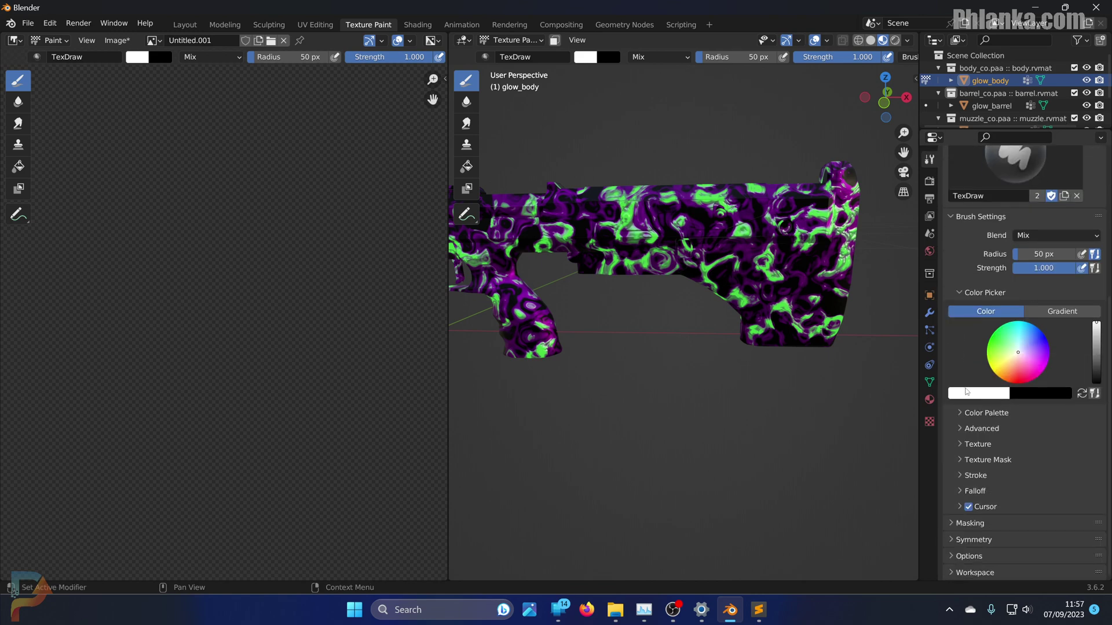
click(960, 445)
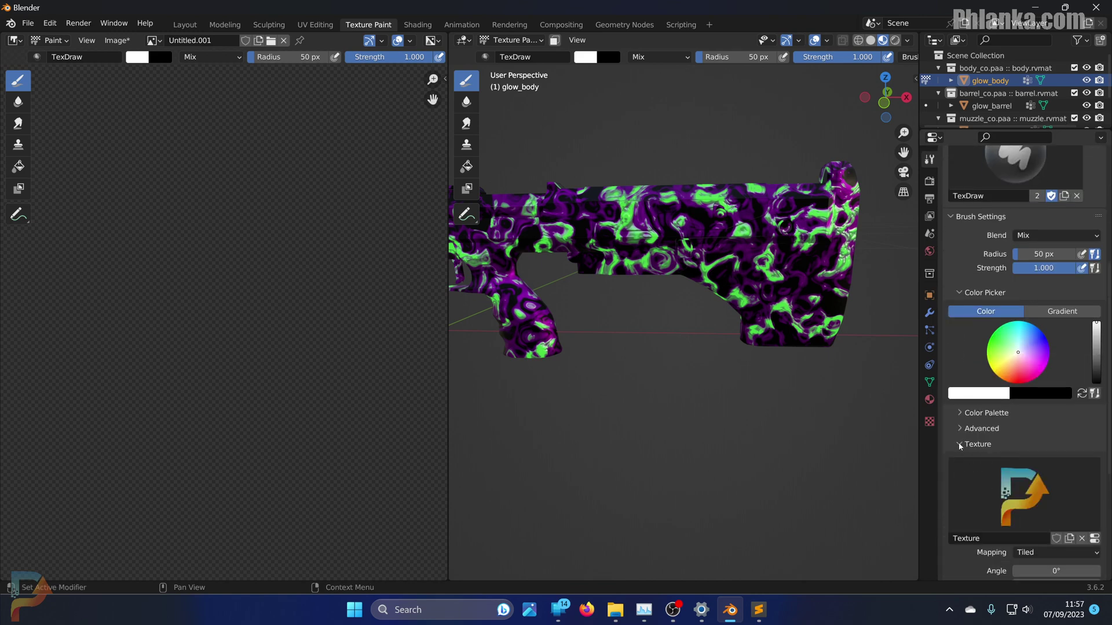
scroll(985, 440, down, 3)
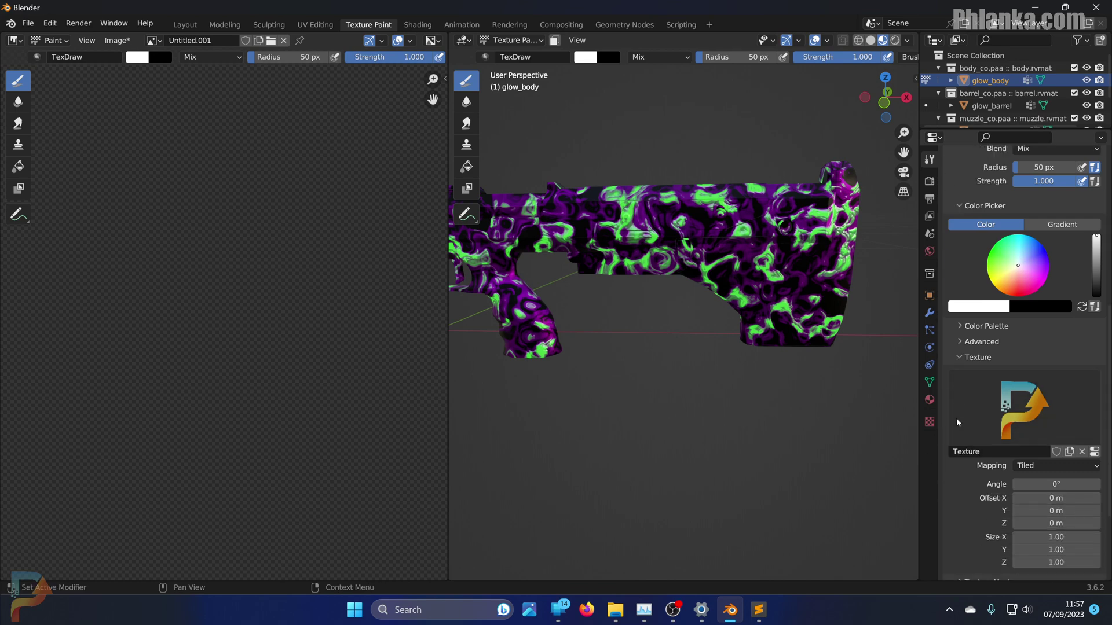
click(1035, 466)
click(1047, 524)
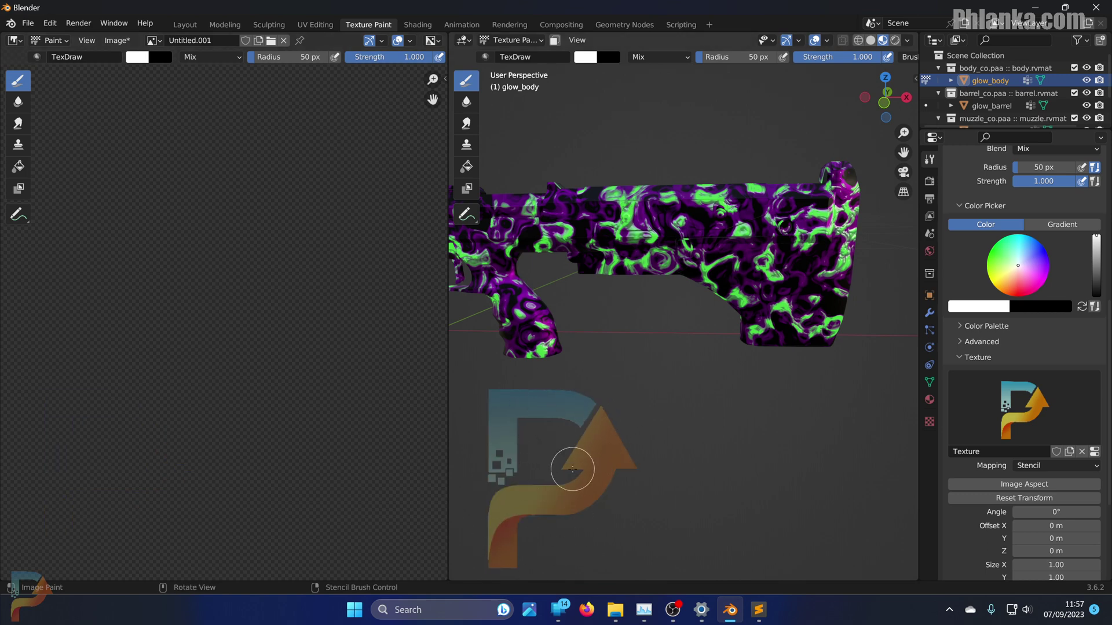
Step: Move the logo stencil over the rear of the rifle's stock and resize it to fit there
mouse_move(550, 504)
right_down()
mouse_move(588, 422)
mouse_move(688, 322)
mouse_move(793, 311)
right_up()
mouse_move(840, 266)
shift+right_down()
mouse_move(818, 282)
mouse_move(830, 258)
mouse_move(827, 280)
shift+right_up()
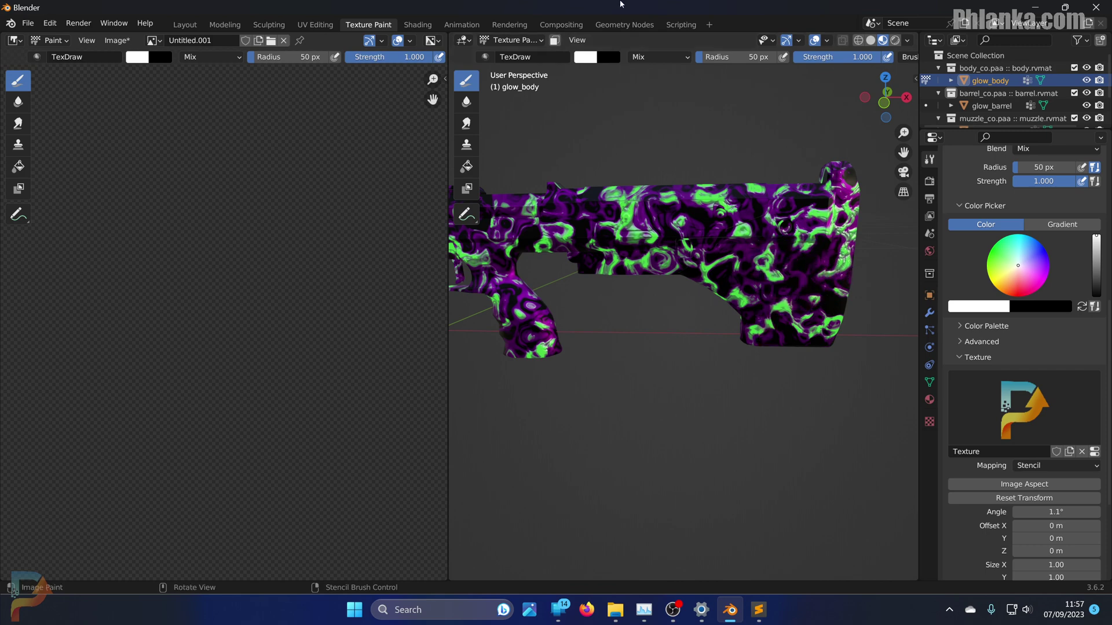
Step: Try a light green brush colour and return it to white with hue 0, saturation 0 and value 1
click(586, 57)
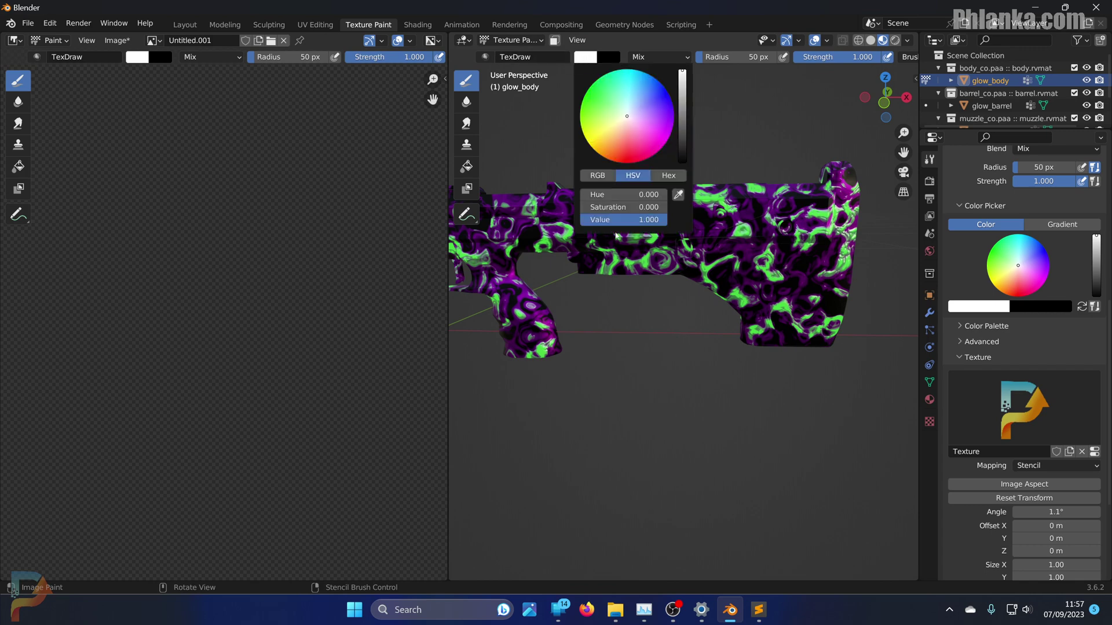
drag(619, 195, 629, 194)
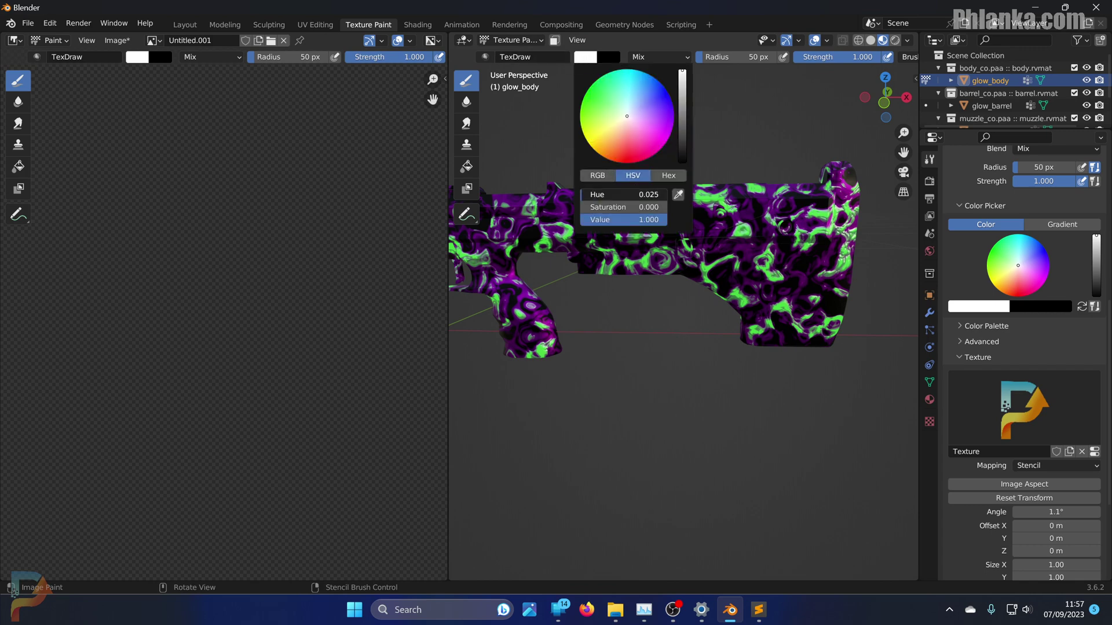
click(609, 111)
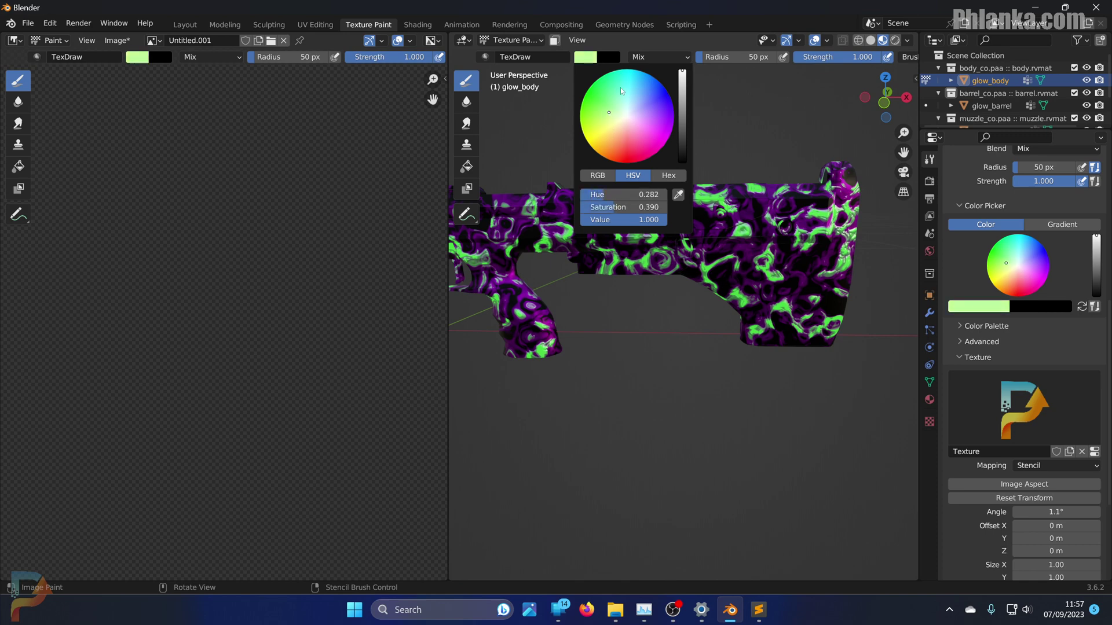
drag(625, 194, 590, 207)
double_click(606, 220)
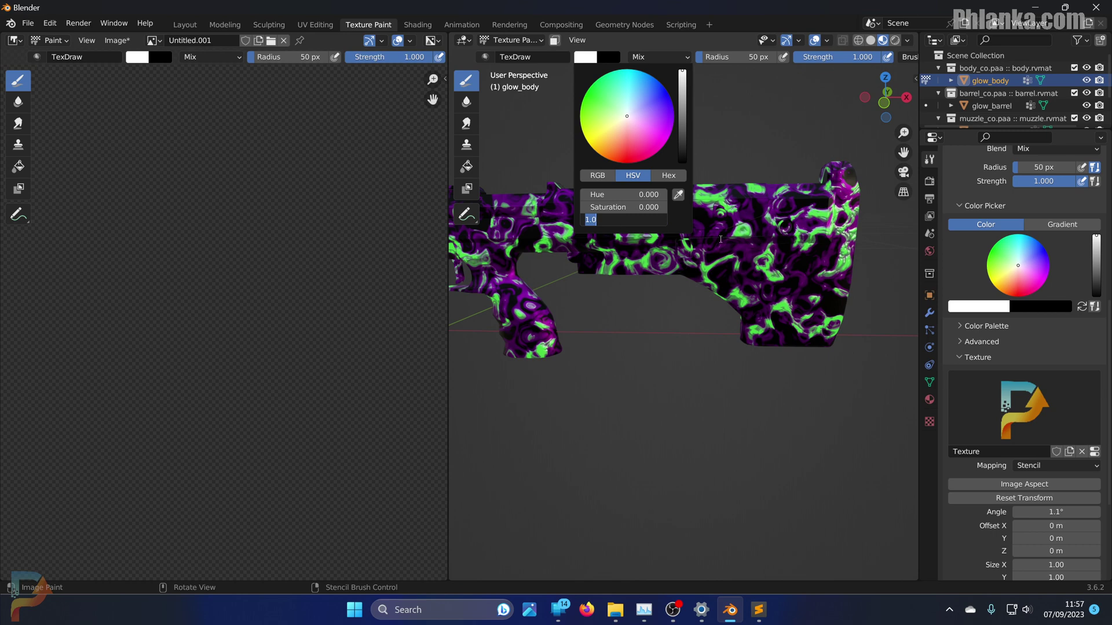
key(Return)
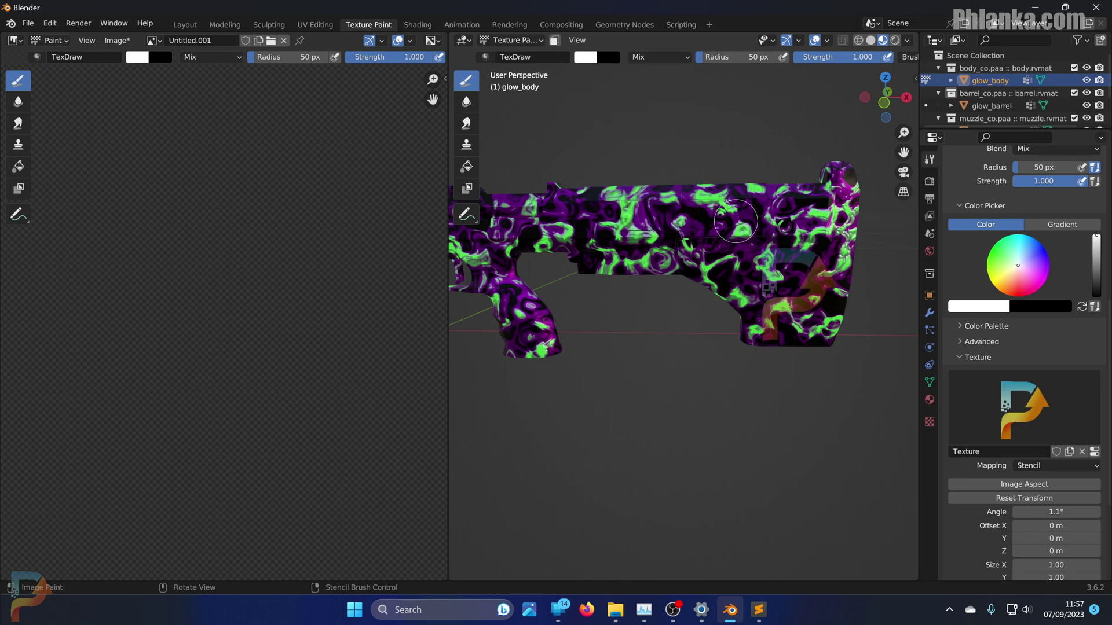
Step: Paint the logo through the stencil onto the rear of the rifle's stock and check it from another angle
mouse_move(764, 273)
mouse_down()
mouse_move(724, 336)
mouse_move(781, 268)
mouse_move(739, 366)
mouse_move(826, 275)
mouse_move(816, 298)
mouse_move(814, 239)
mouse_move(769, 309)
mouse_move(774, 294)
mouse_move(756, 265)
mouse_move(779, 254)
mouse_up()
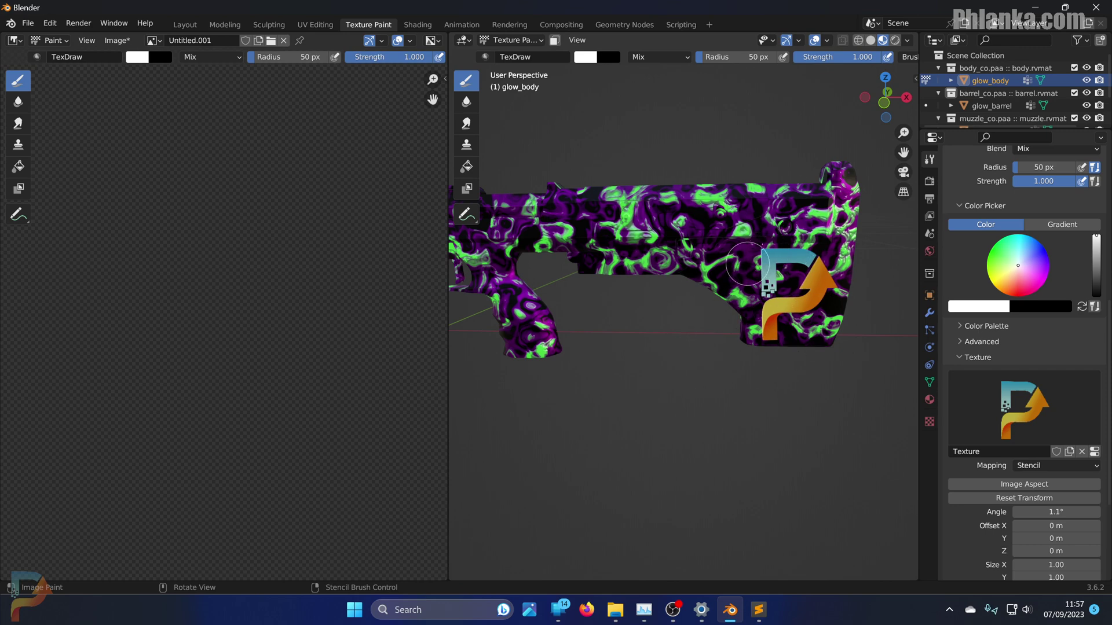
mouse_move(645, 360)
middle_down()
mouse_move(658, 360)
mouse_move(632, 296)
mouse_move(844, 79)
middle_up()
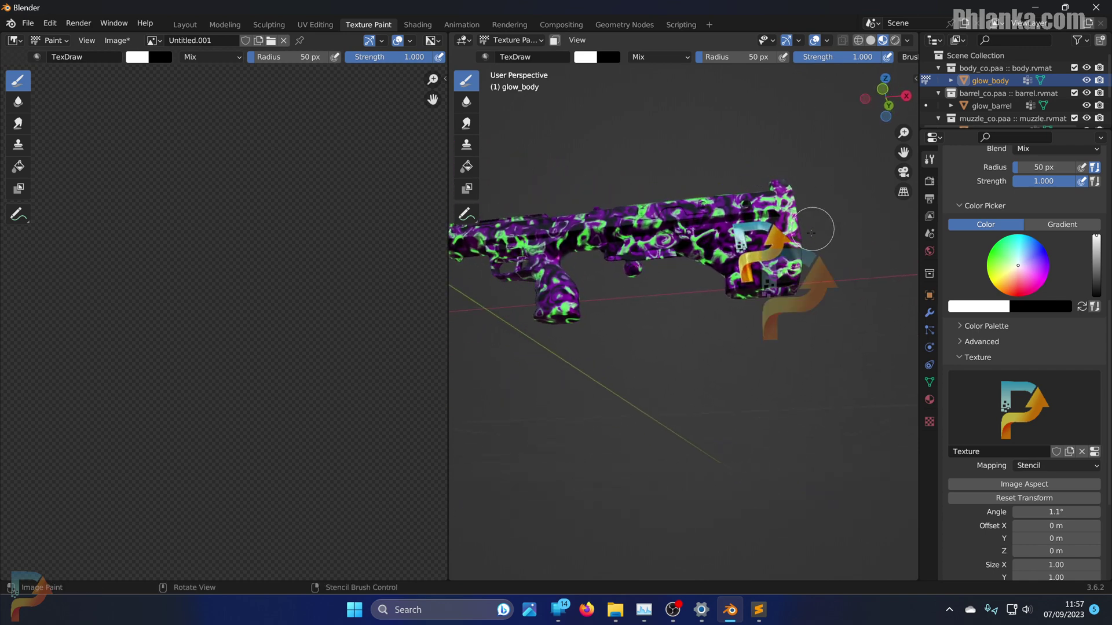
scroll(793, 258, up, 4)
scroll(793, 258, down, 4)
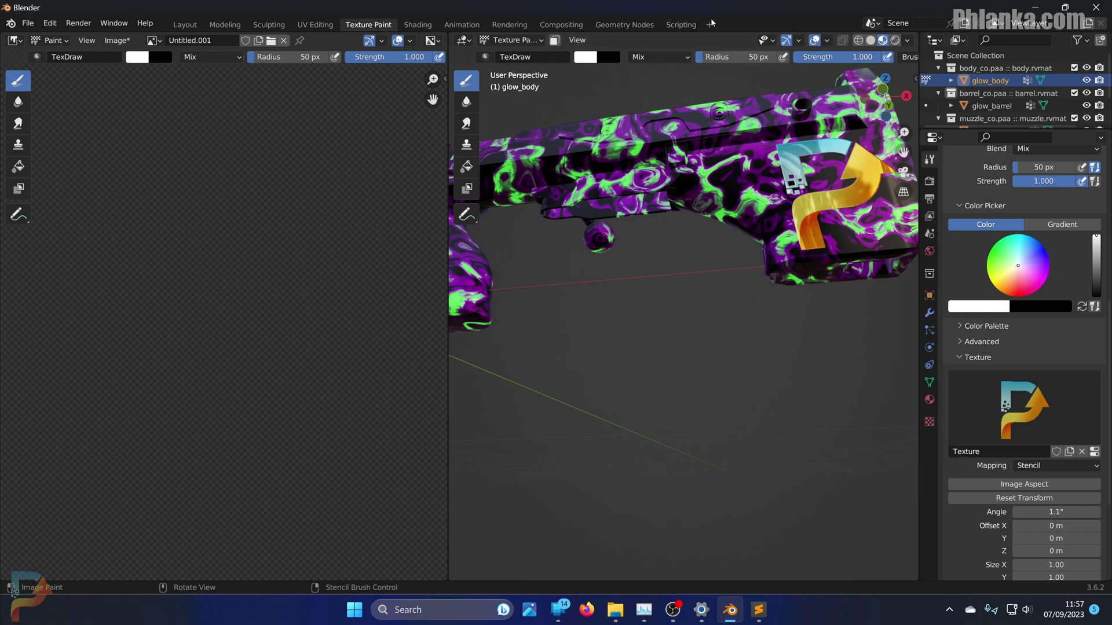
Step: Switch to the Shading workspace and lower the viewport's world lighting strength to 0.053
click(417, 25)
scroll(665, 165, up, 3)
middle_drag(674, 232, 812, 114)
click(907, 41)
drag(896, 189, 834, 189)
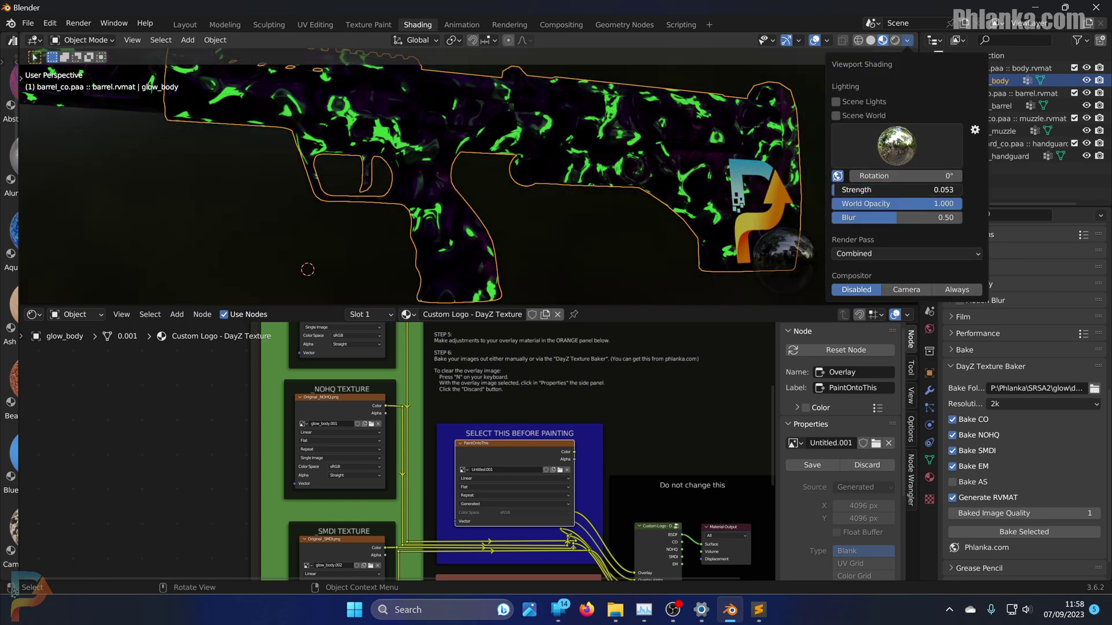
Step: Set the Overlay node's Glow to 0.300 and raise the viewport lighting strength to brighten the rifle again
scroll(616, 433, down, 5)
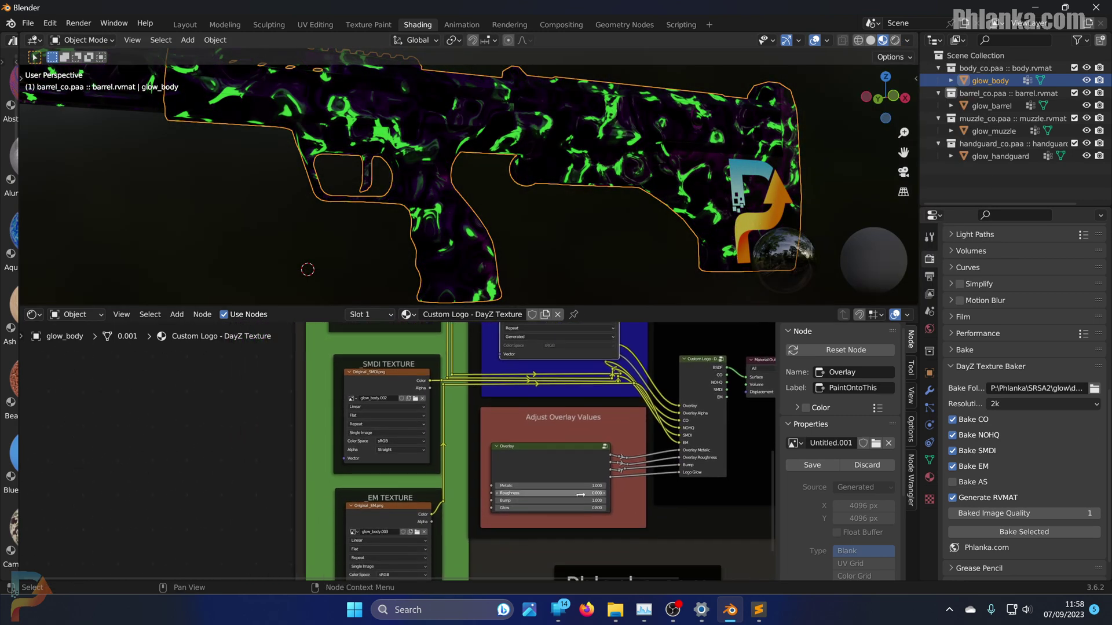
scroll(507, 377, down, 2)
drag(530, 465, 481, 465)
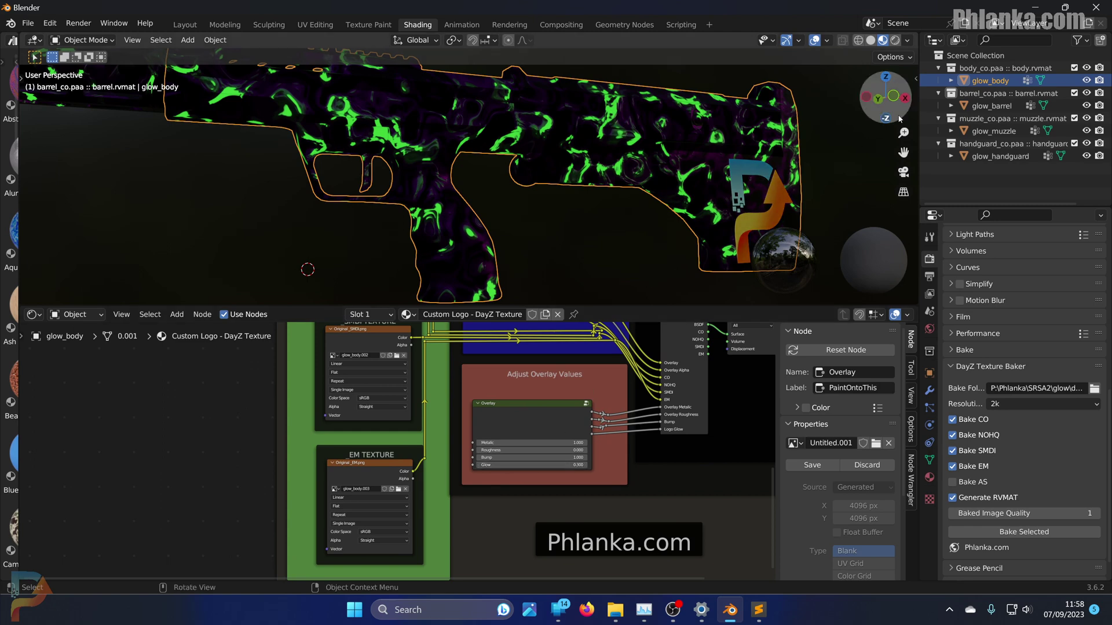
click(907, 40)
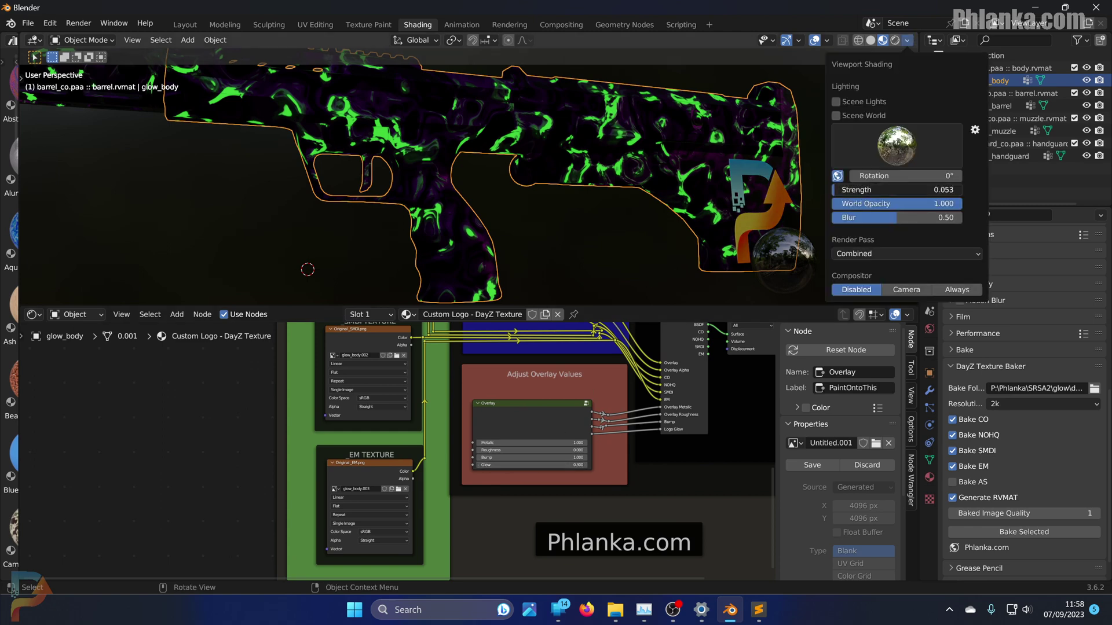
drag(867, 190, 892, 190)
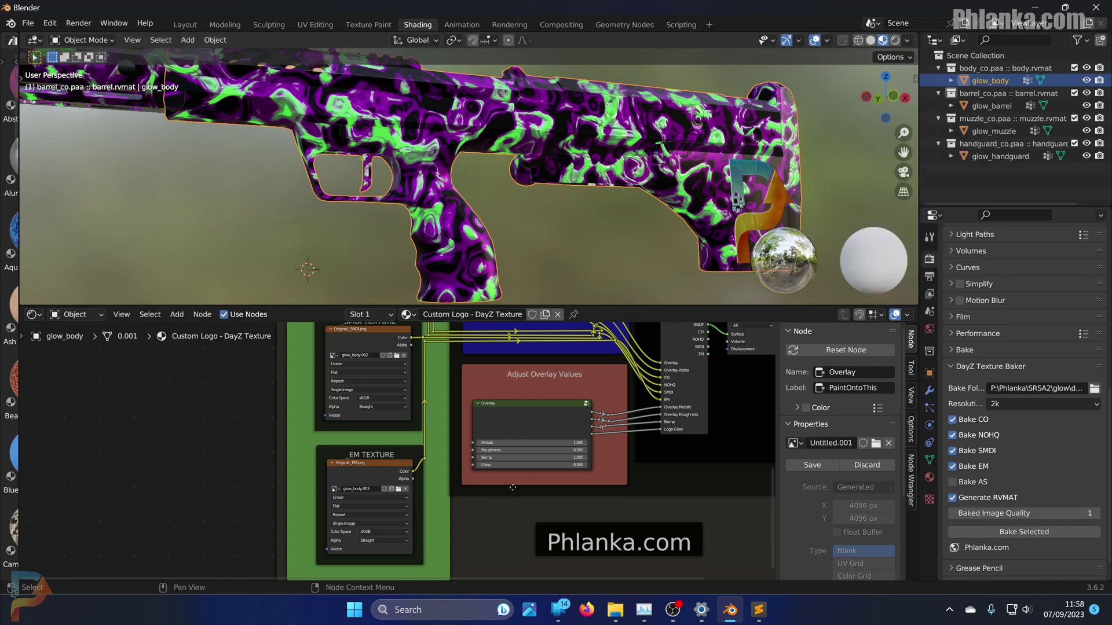
Step: Try the Overlay node's Metallic at 0 and compare the logo with and without the change
drag(538, 442, 504, 442)
key(ctrl+z)
key(ctrl+shift+z)
key(ctrl+z)
key(ctrl+shift+z)
key(ctrl+z)
key(ctrl+shift+z)
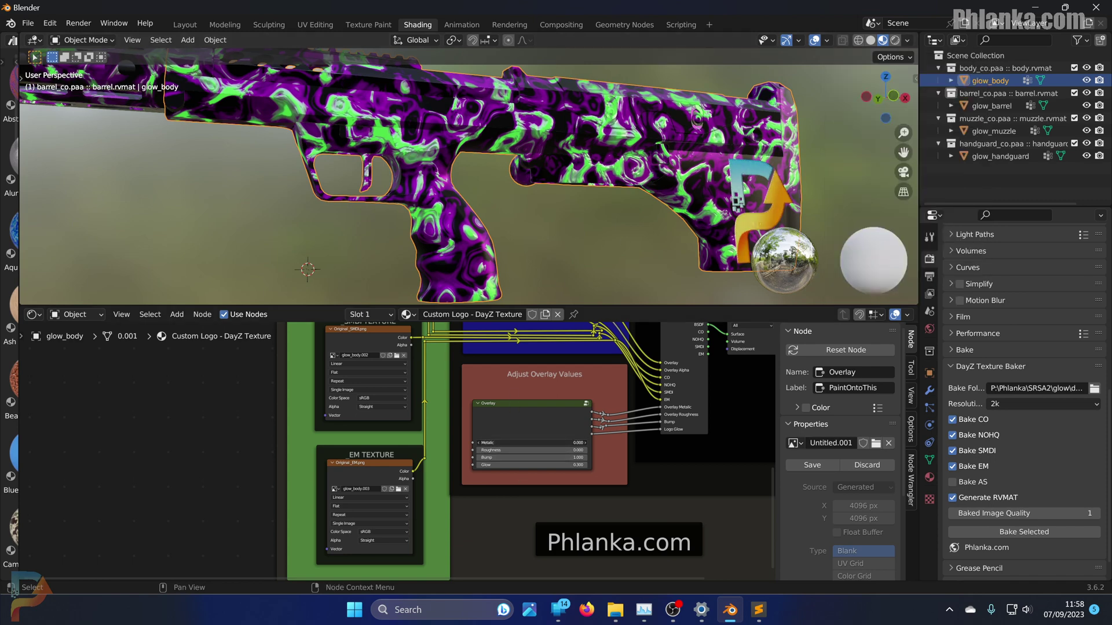
Step: Set the Overlay node's Metallic to 0.700 and Roughness to 1.000, keeping Bump at 1.000
drag(530, 442, 547, 442)
click(533, 453)
drag(561, 449, 585, 450)
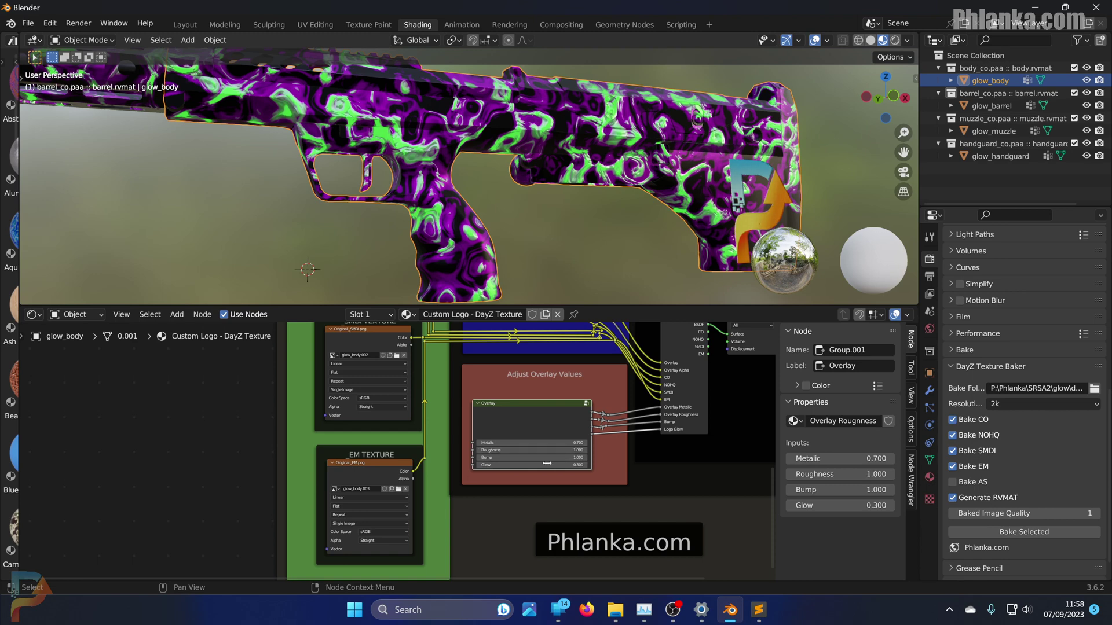
drag(553, 457, 521, 457)
middle_drag(779, 188, 544, 178)
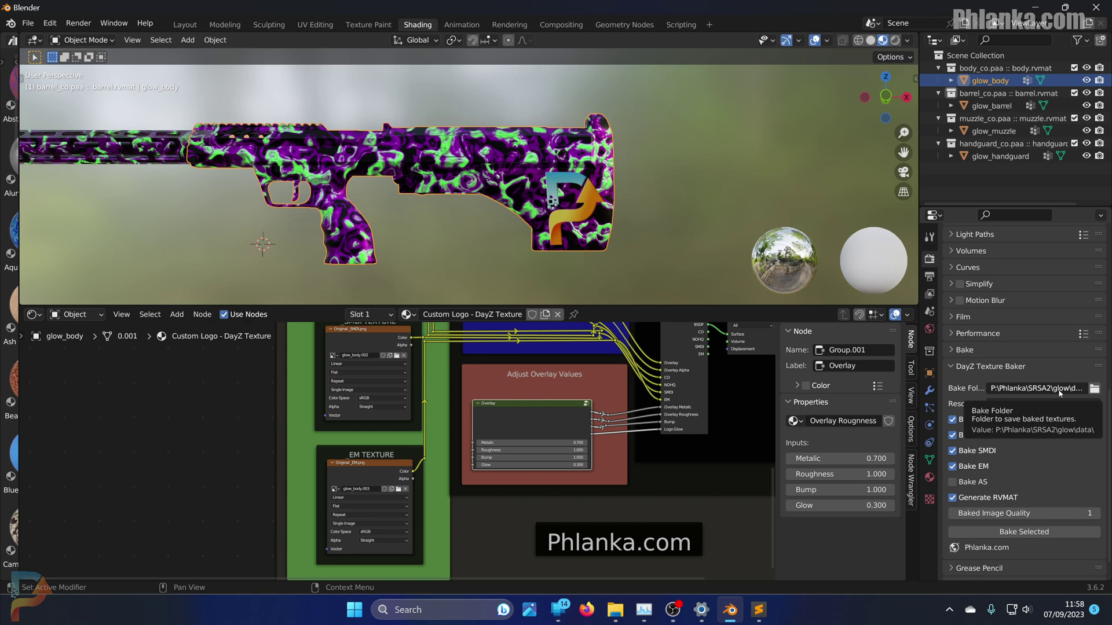
Step: Turn off Generate RVMAT and bake glow_body's CO, NOHQ, SMDI and EM textures at 2k, then deselect the object
click(988, 499)
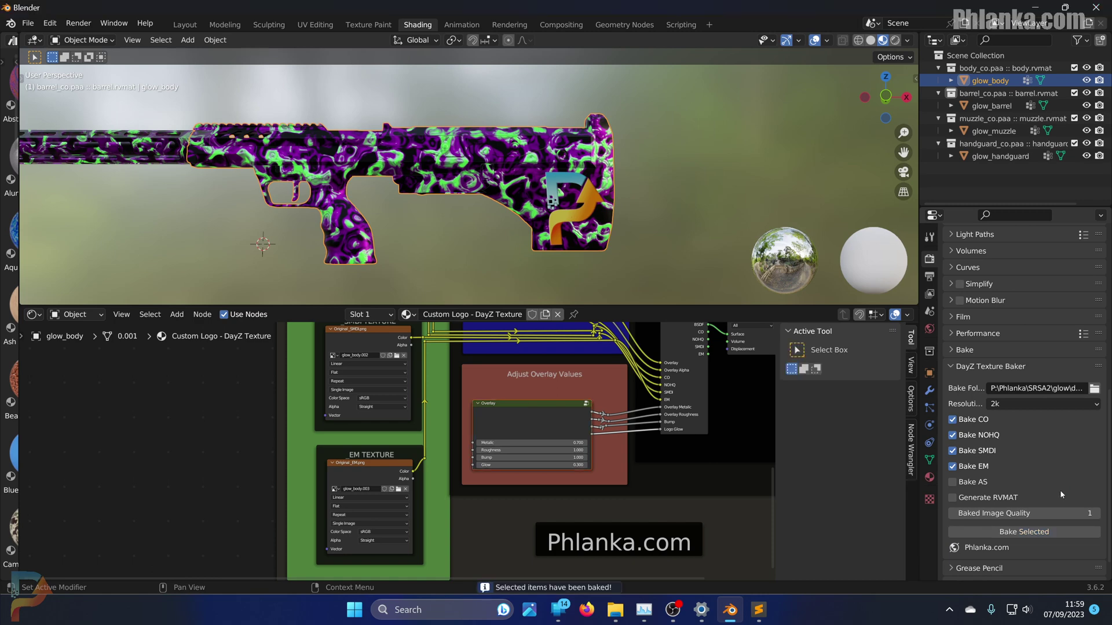
click(716, 207)
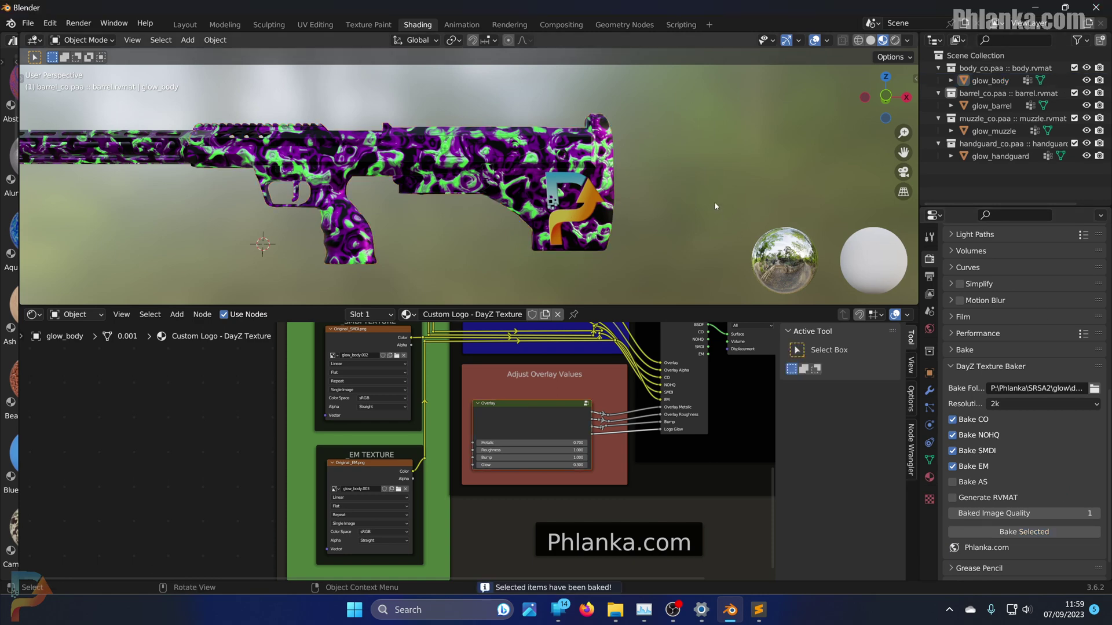
Step: View the baked glow_body_EM and glow_body_CO images in the glow\data folder to check the logo
click(1038, 7)
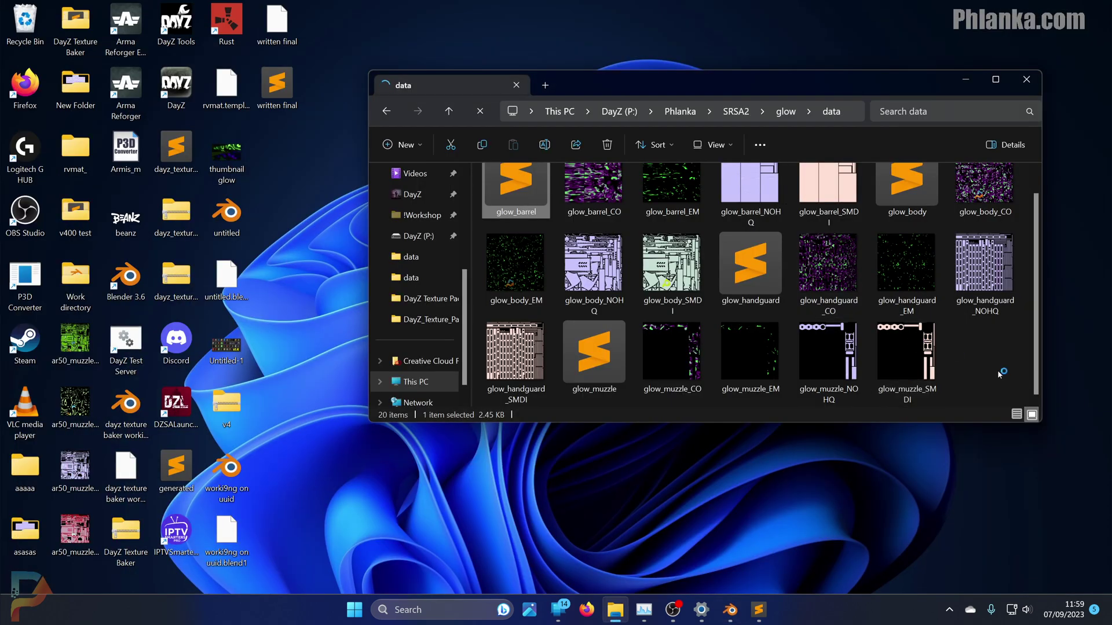
scroll(1002, 370, up, 1)
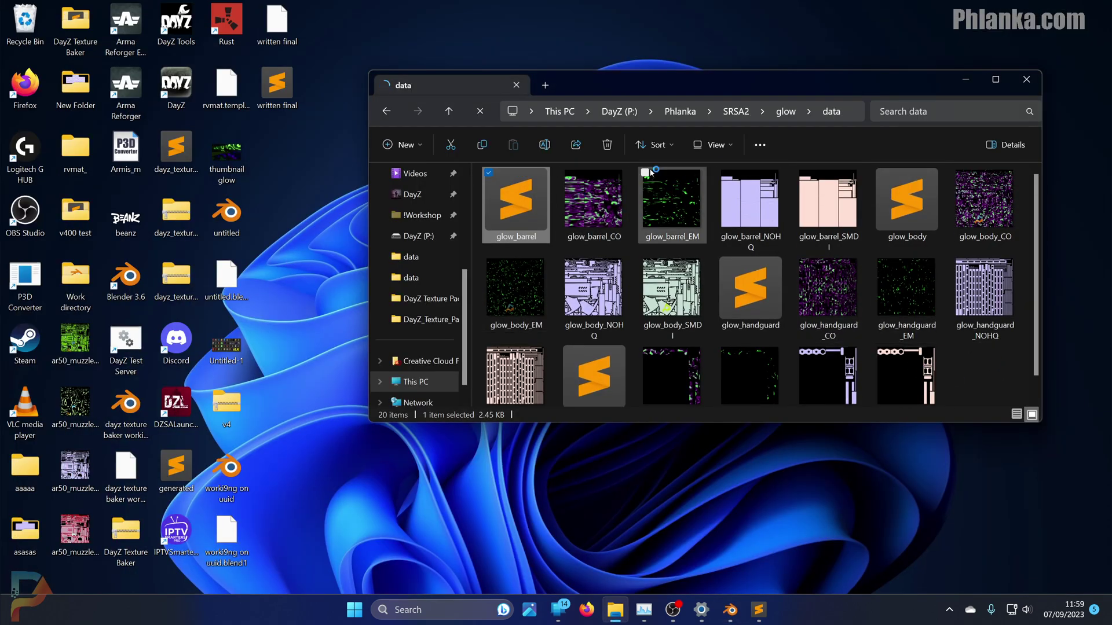
click(523, 283)
double_click(534, 297)
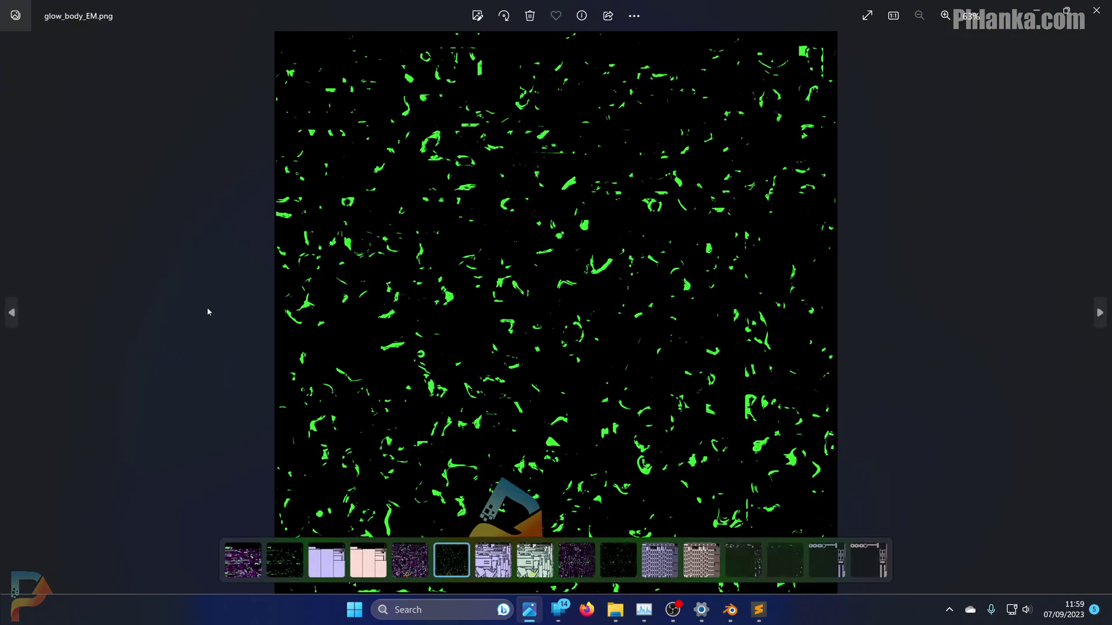
click(13, 311)
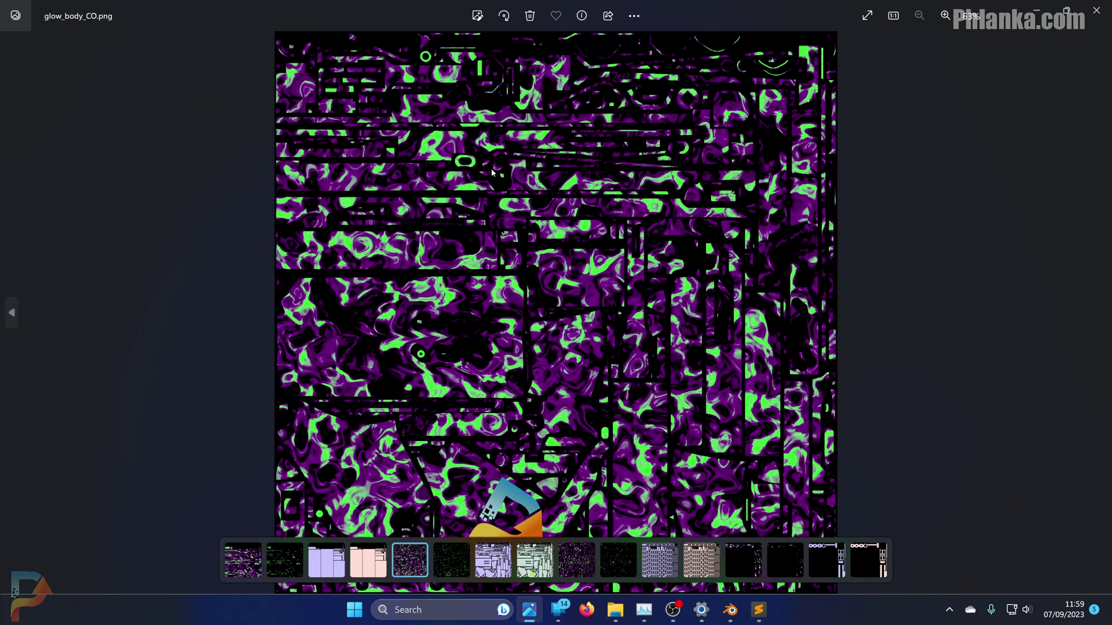
scroll(549, 392, up, 3)
scroll(536, 163, down, 3)
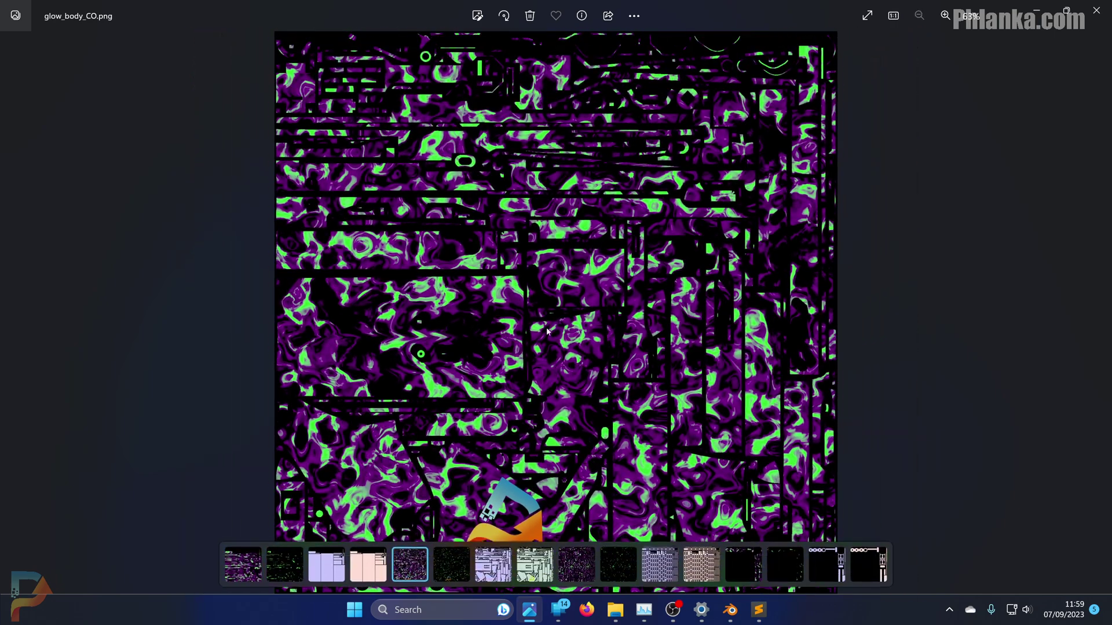
click(1094, 12)
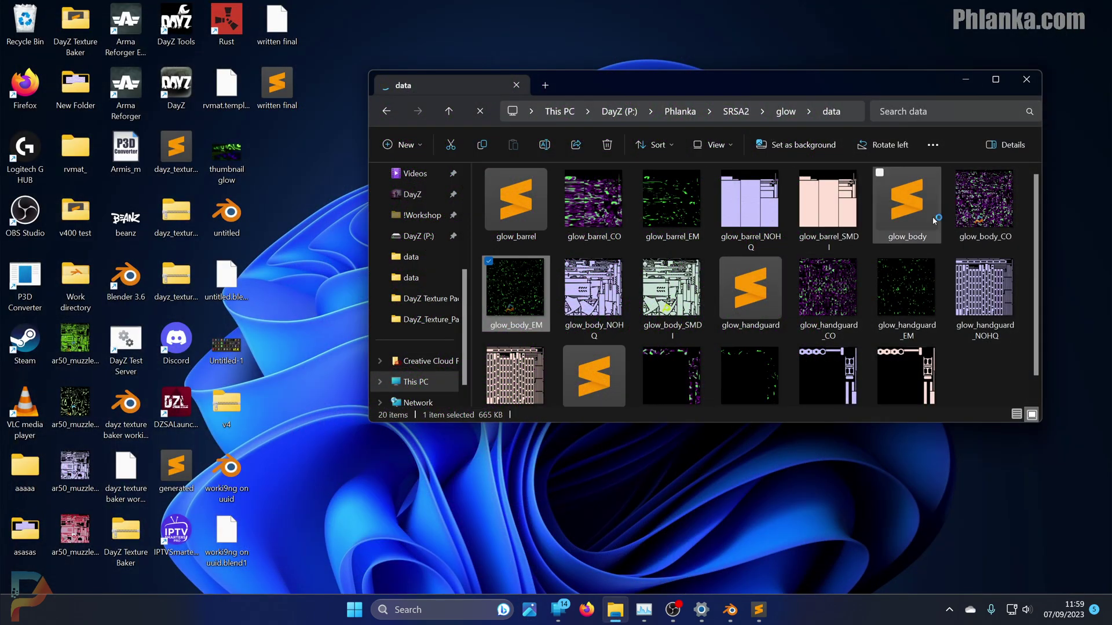
Step: Open config.cpp from the P:\Phlanka folder and review its CfgPatches and CfgMods classes
scroll(945, 213, down, 1)
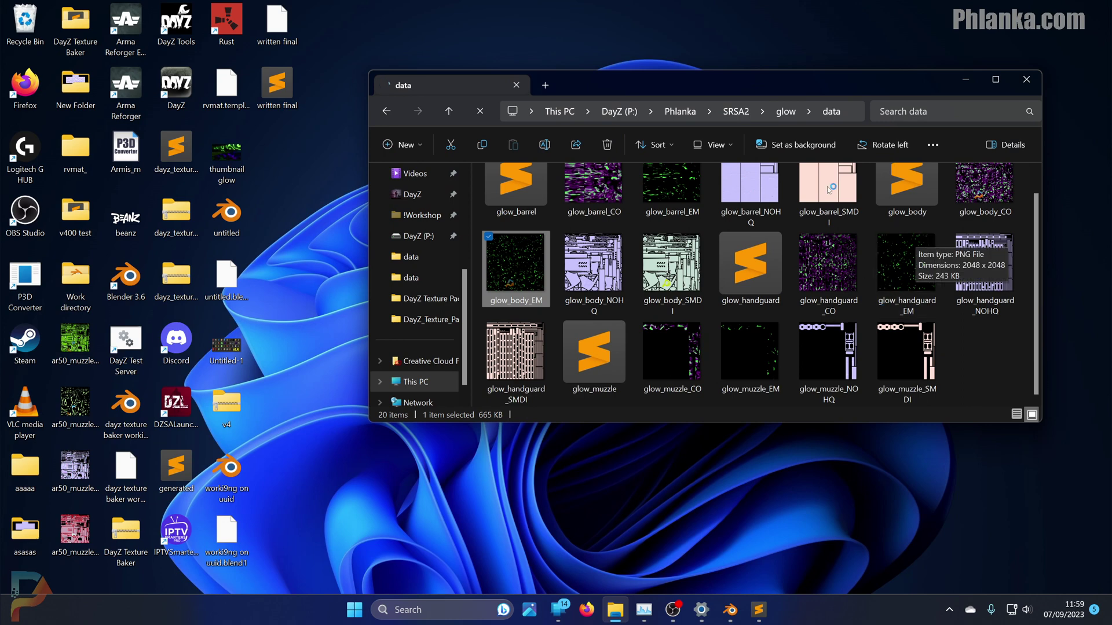
click(783, 112)
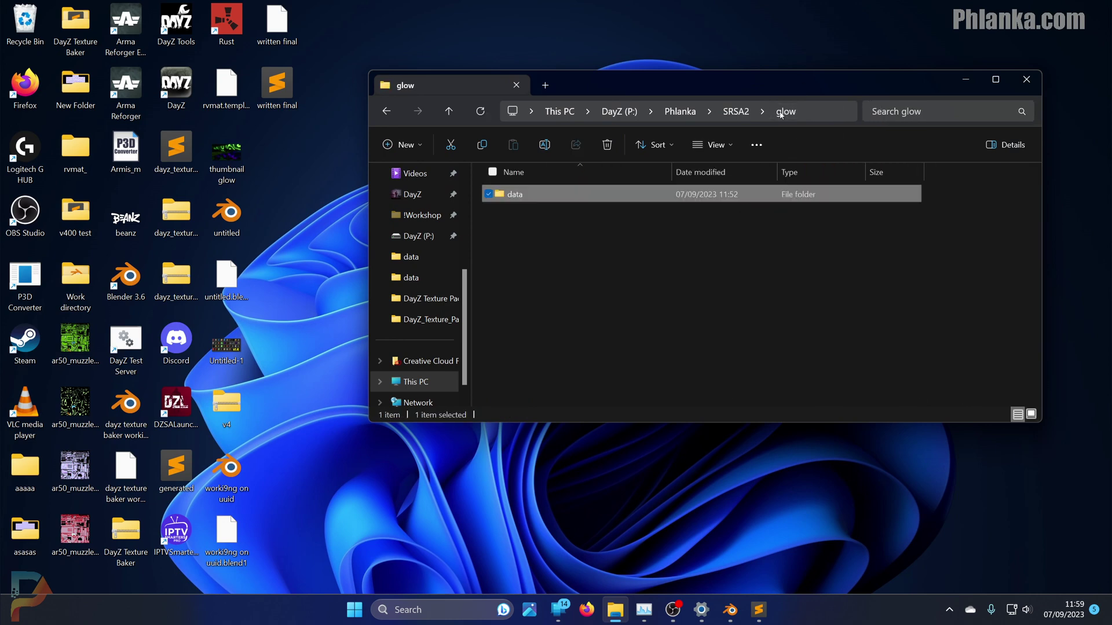
click(737, 111)
click(680, 112)
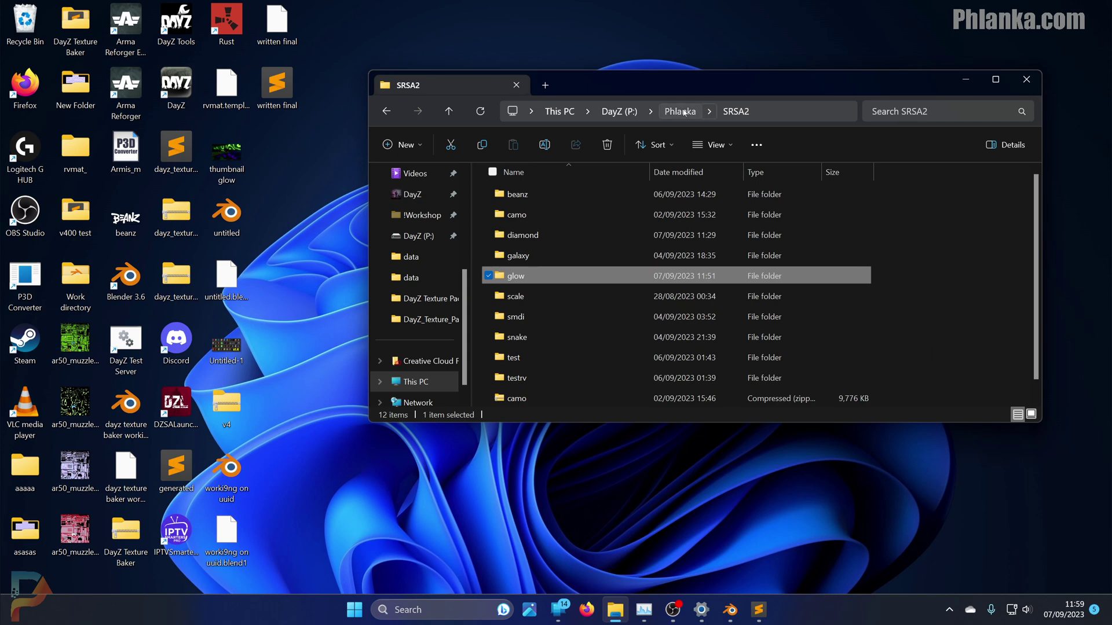
double_click(533, 255)
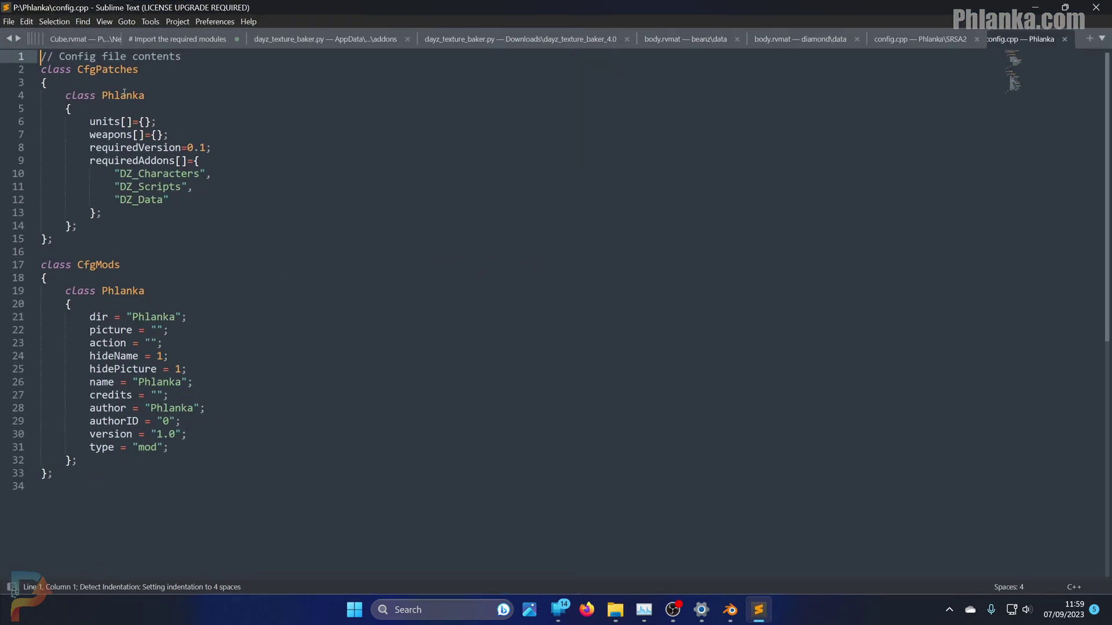
scroll(124, 93, down, 5)
scroll(124, 93, up, 5)
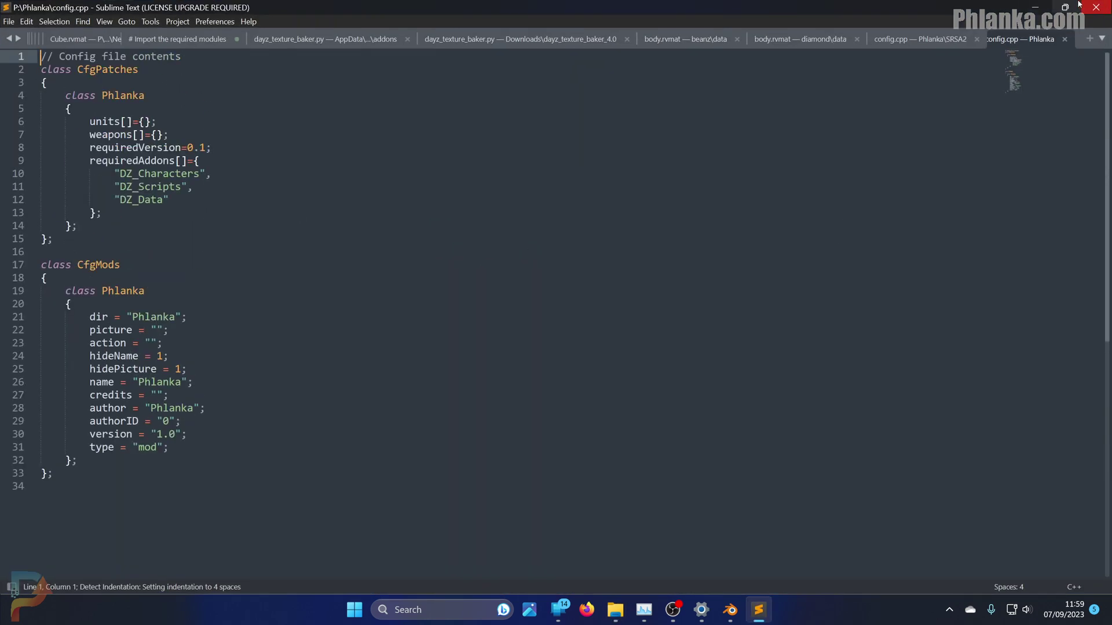
Step: Open config.cpp from the Phlanka\SRSA2 folder and look through its existing SRS skin classes
click(1035, 7)
double_click(551, 223)
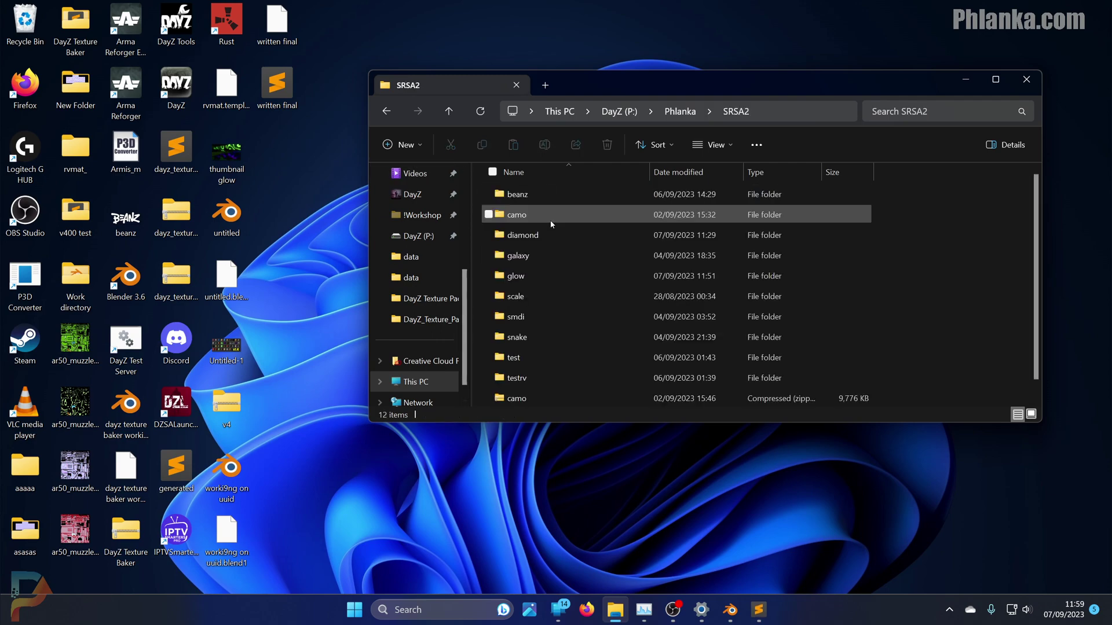
double_click(549, 398)
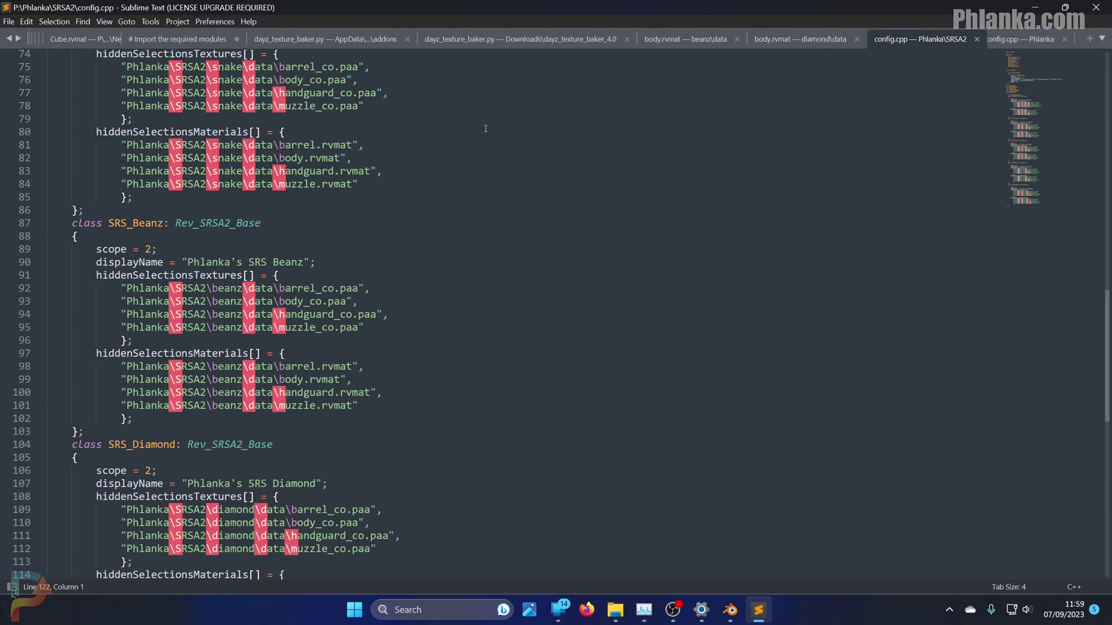
scroll(394, 93, down, 5)
scroll(394, 92, up, 20)
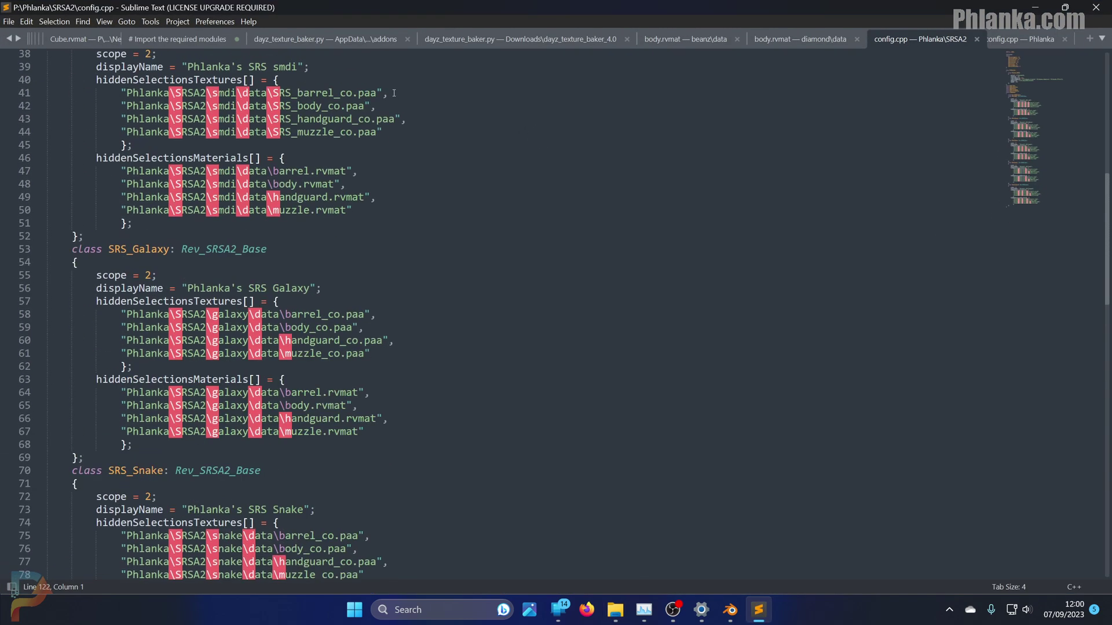
scroll(394, 92, down, 20)
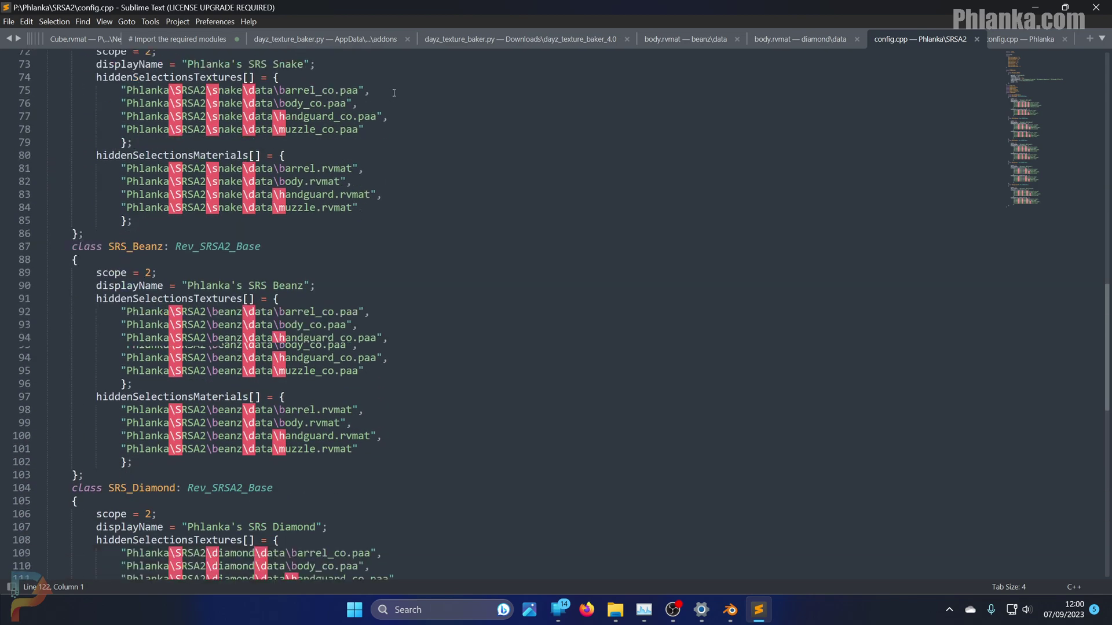
Step: Duplicate the whole SRS_Diamond class directly below itself in the SRSA2 config.cpp
scroll(393, 93, down, 1)
drag(72, 210, 132, 424)
key(ctrl+c)
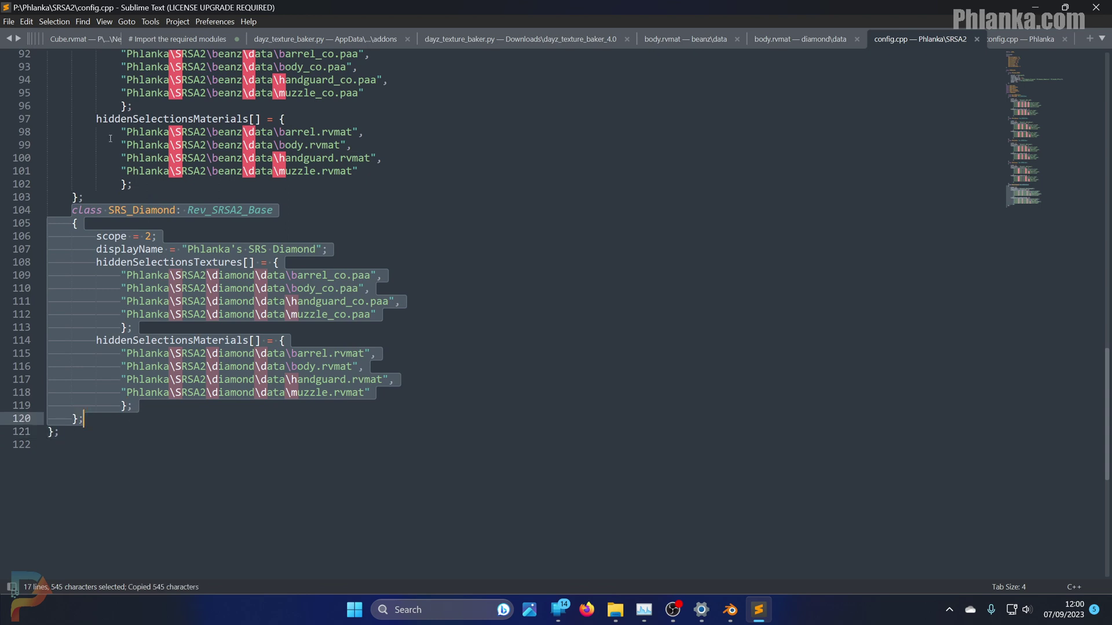
click(126, 418)
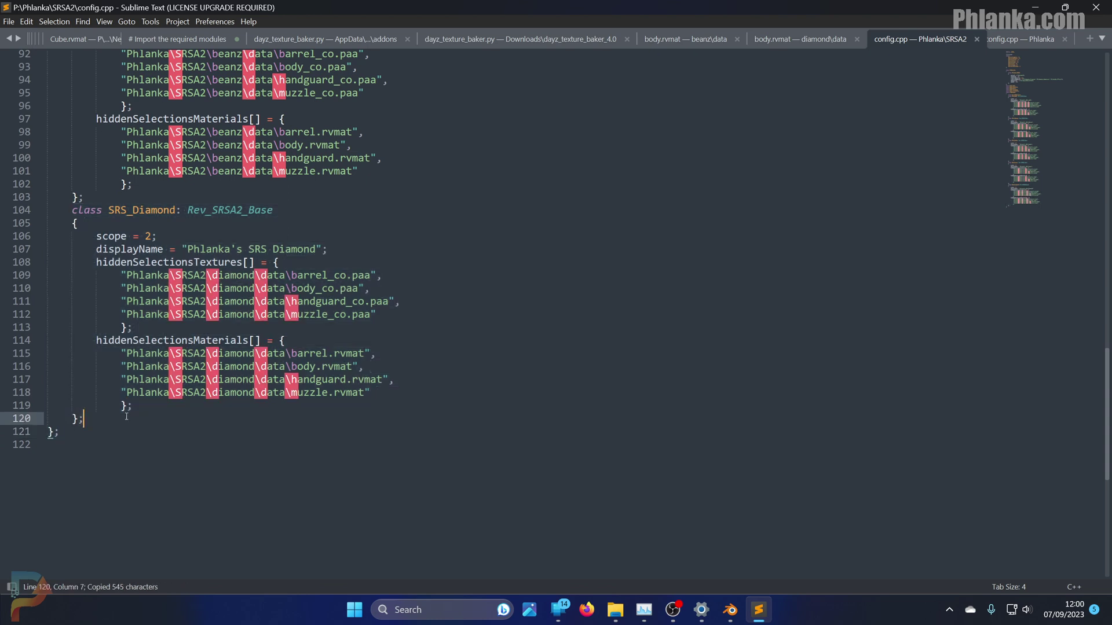
key(Return)
key(ctrl+v)
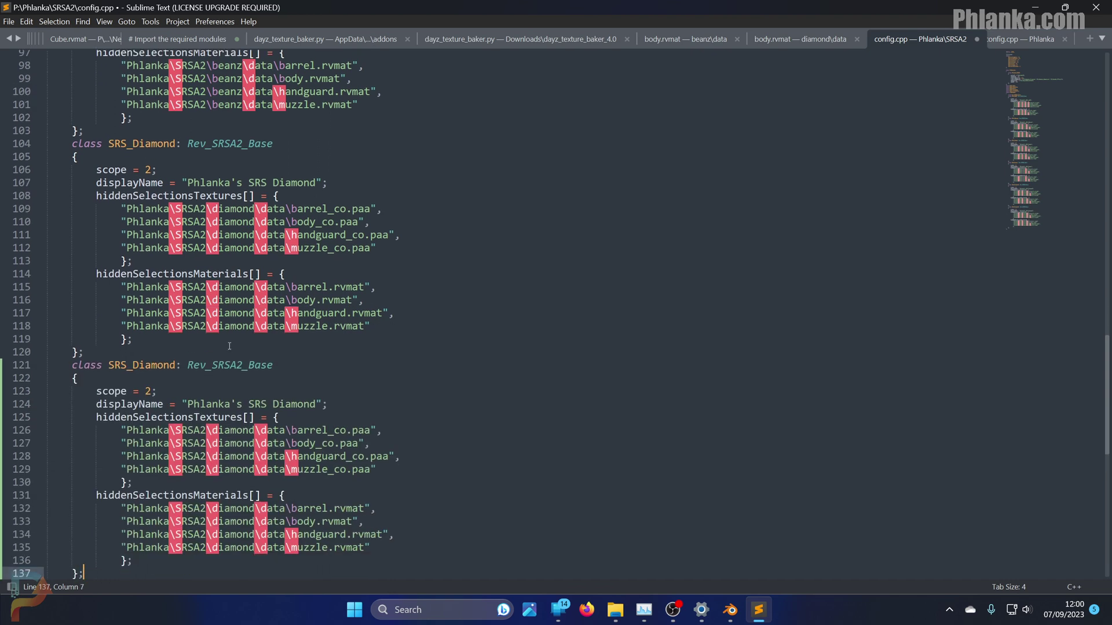
Step: Rename the duplicated SRS_Diamond class to SRS_Glow
double_click(166, 366)
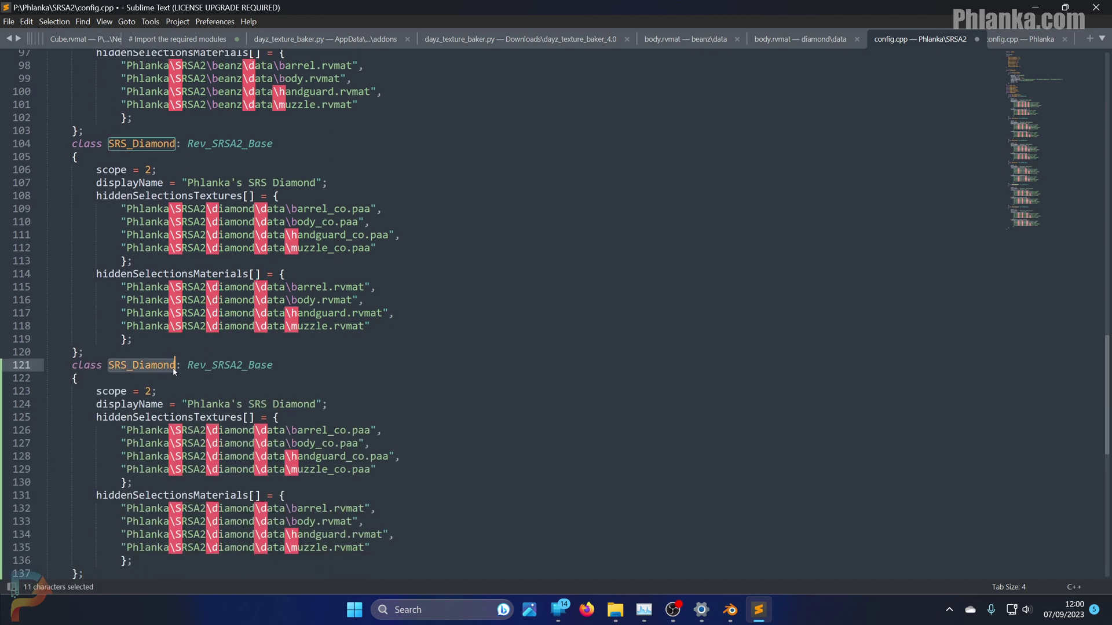
click(181, 366)
key(BackSpace)
key(BackSpace)
key(BackSpace)
key(BackSpace)
key(BackSpace)
key(BackSpace)
key(BackSpace)
text(Glow)
Step: Change the SRS_Glow class's displayName to "Phlanka's SRS Glow"
double_click(288, 405)
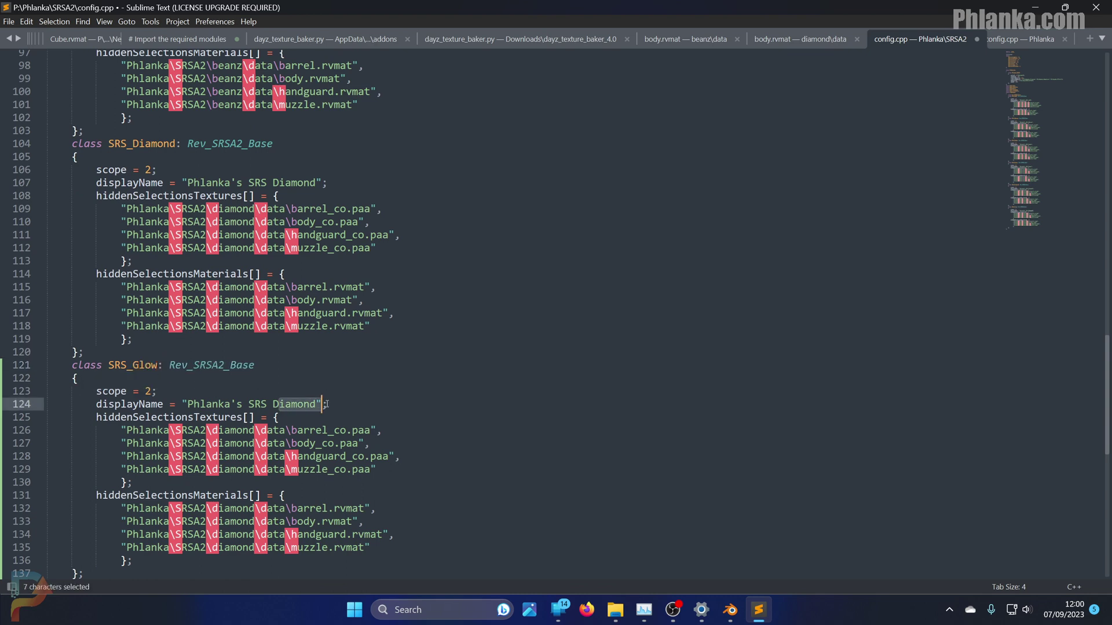
text(D)
key(BackSpace)
text(Glow)
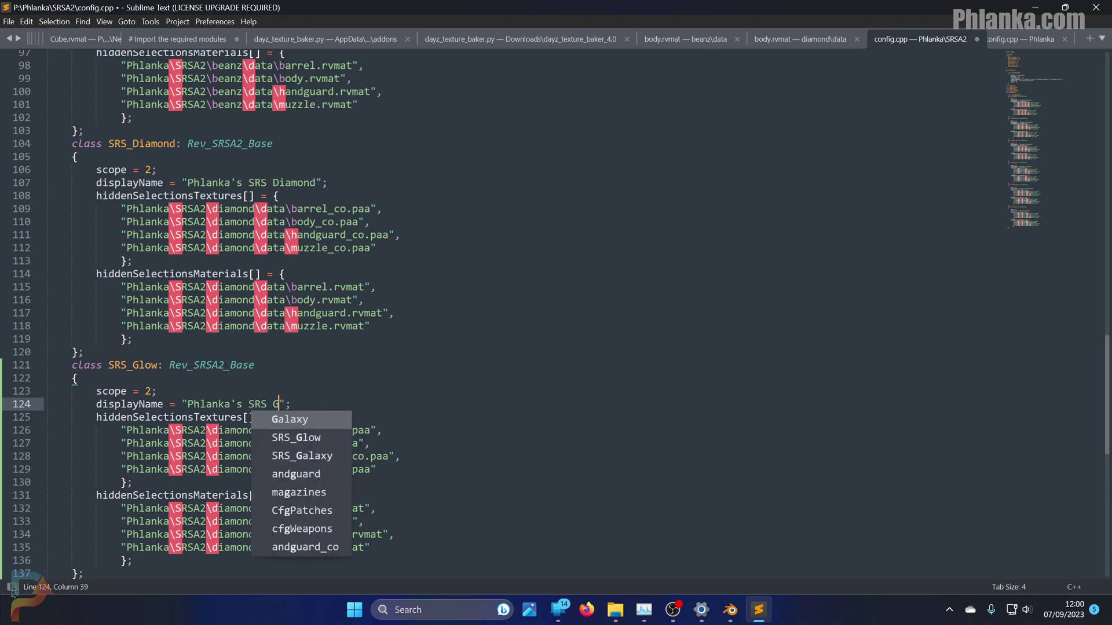
click(342, 410)
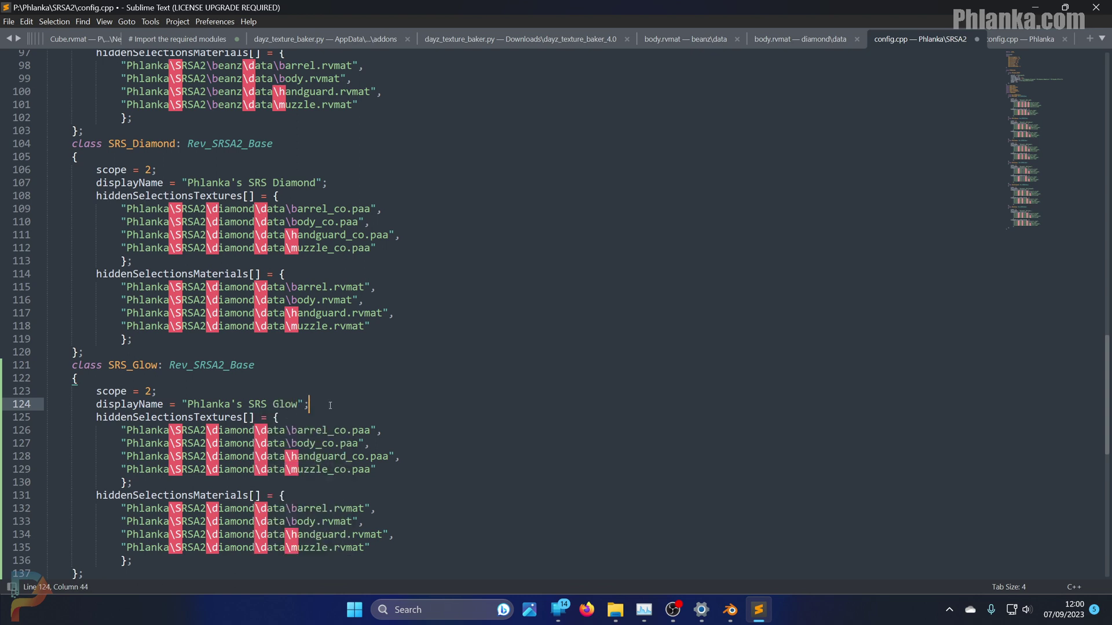
Step: Replace the diamond folder with glow in all hiddenSelectionsTextures and hiddenSelectionsMaterials paths of the SRS_Glow class
middle_drag(214, 430, 252, 478)
text(glow)
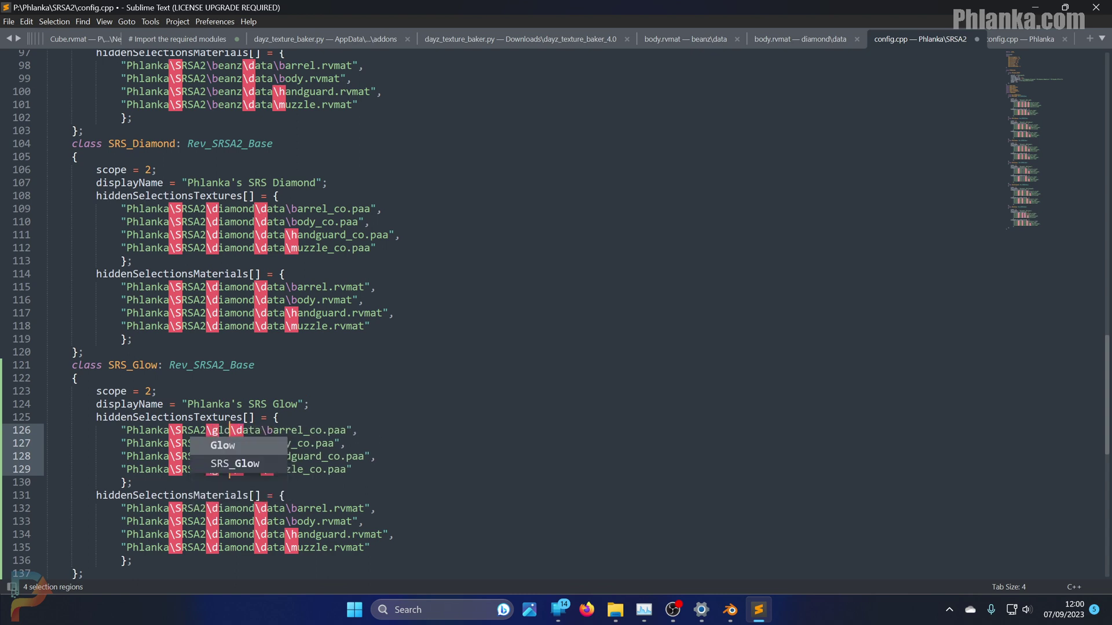
middle_drag(214, 507, 253, 553)
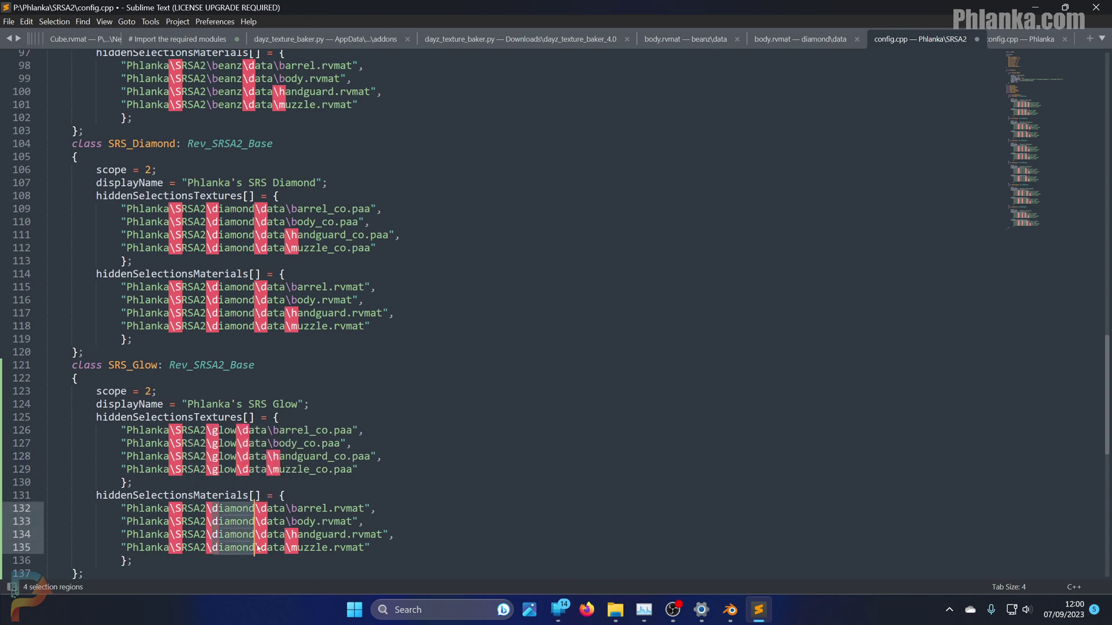
text(glow)
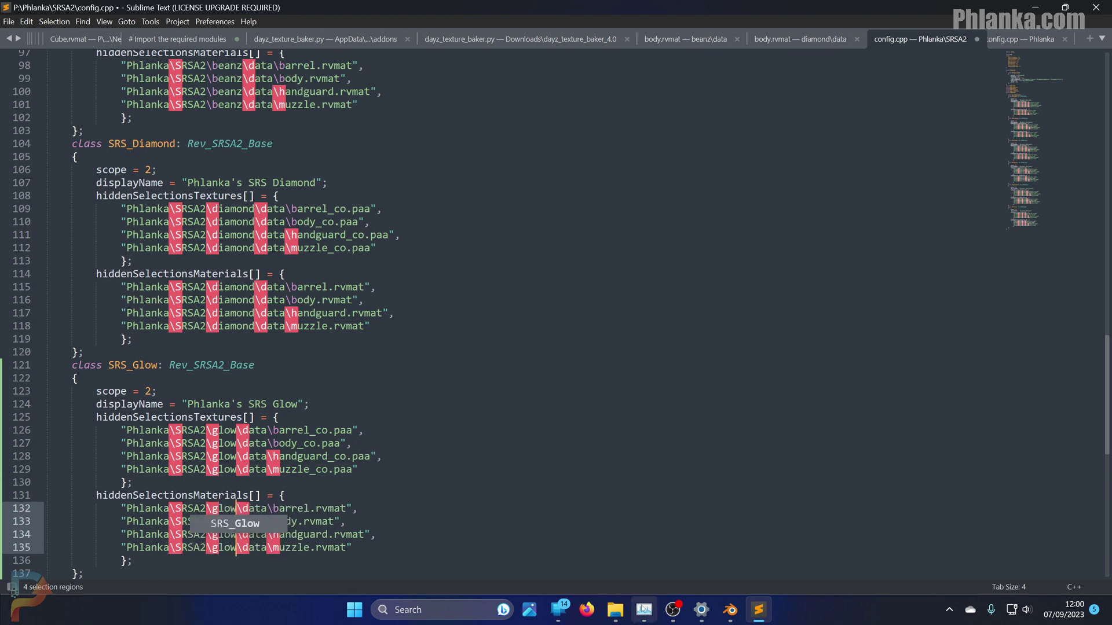
Step: Open the SRSA2\glow\data folder to check how the baked textures and RVMATs are named
click(615, 610)
scroll(539, 342, up, 1)
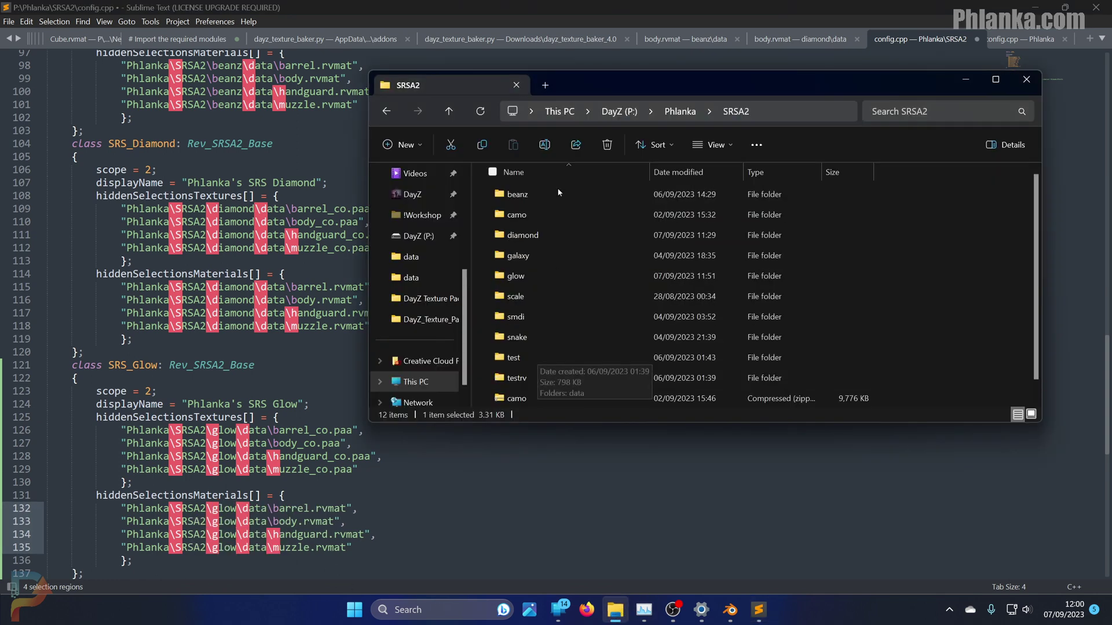
double_click(533, 272)
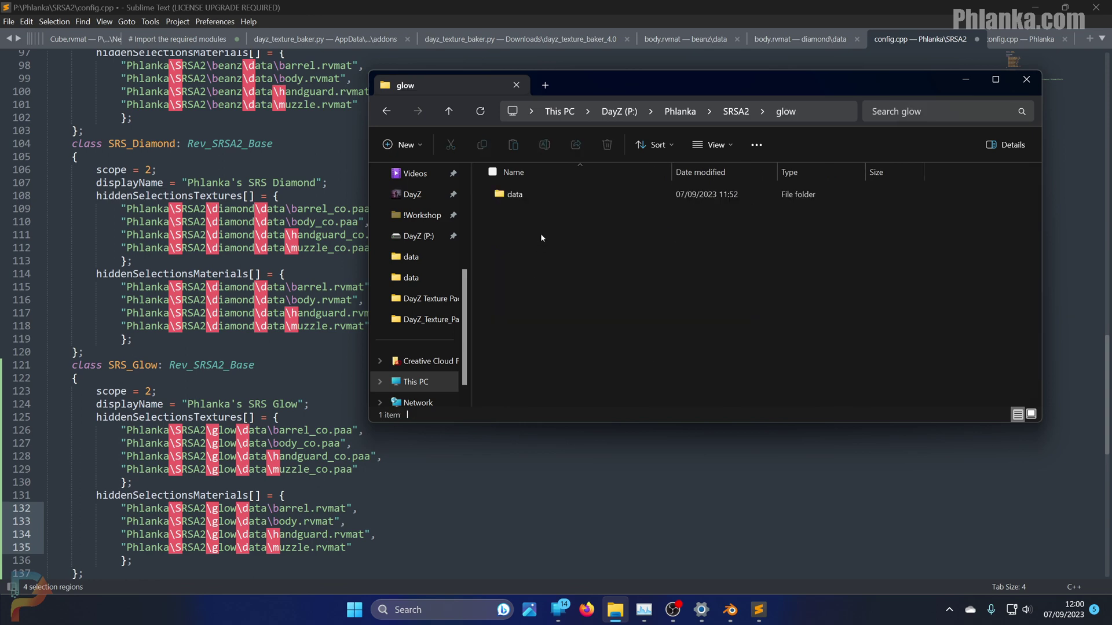
double_click(543, 195)
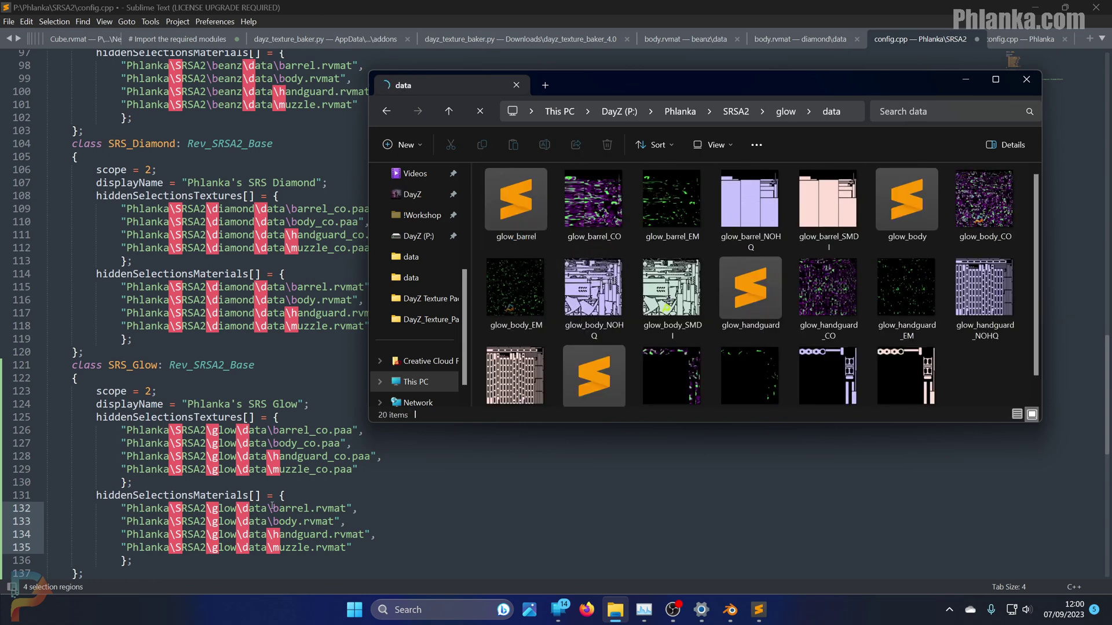
Step: Prefix the four texture and four RVMAT file names in the SRS_Glow class with glow_
middle_drag(272, 431, 275, 476)
text(glow_)
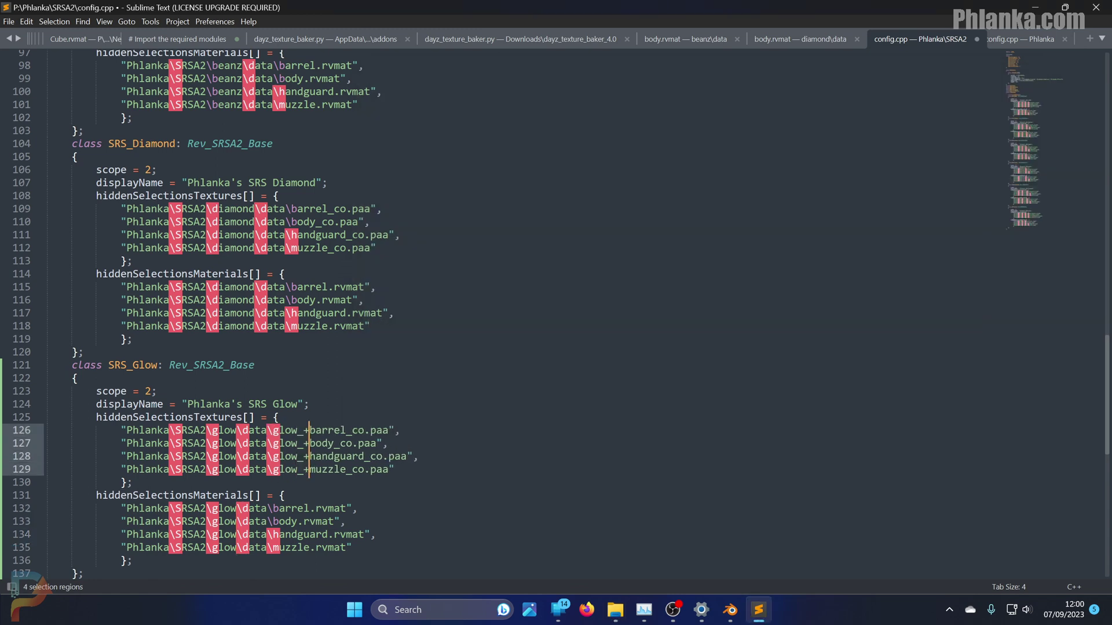
key(alt+Tab)
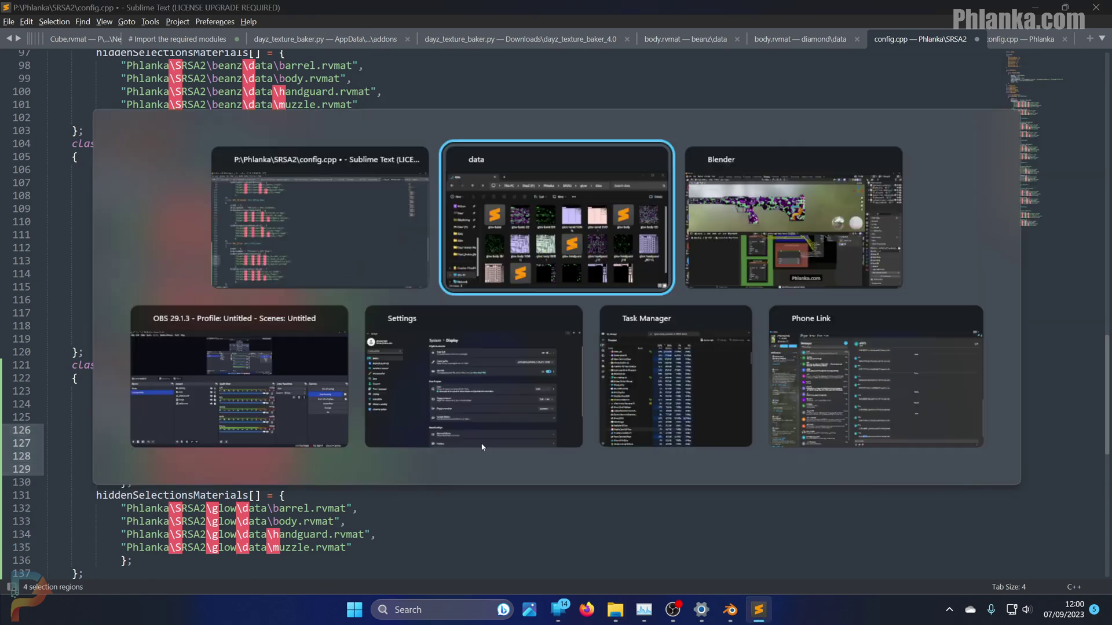
key(alt+Tab)
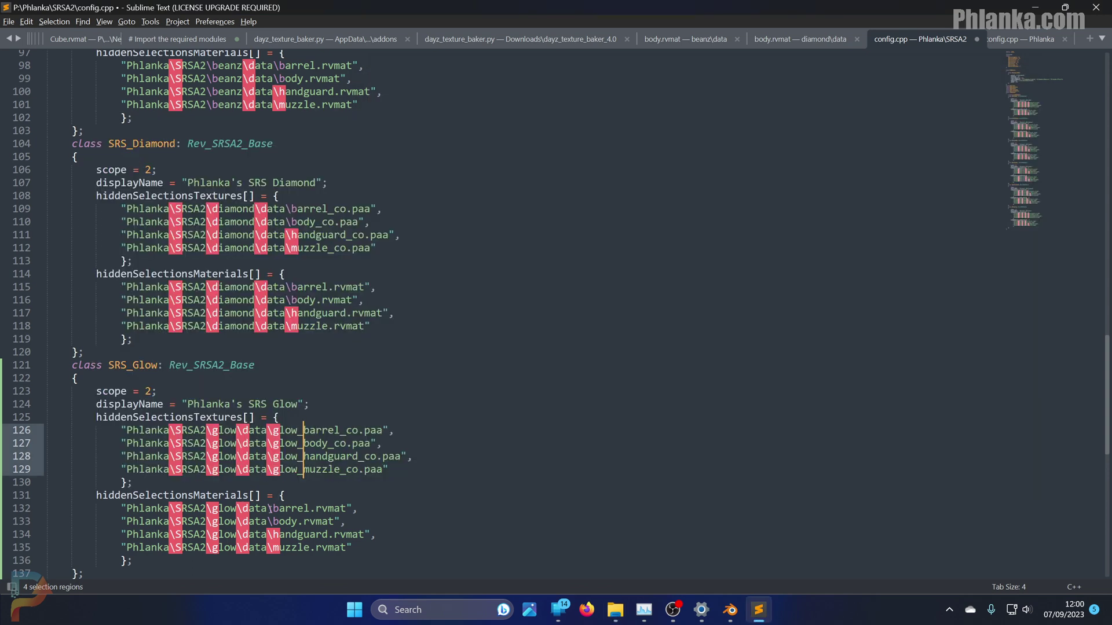
middle_drag(274, 508, 273, 548)
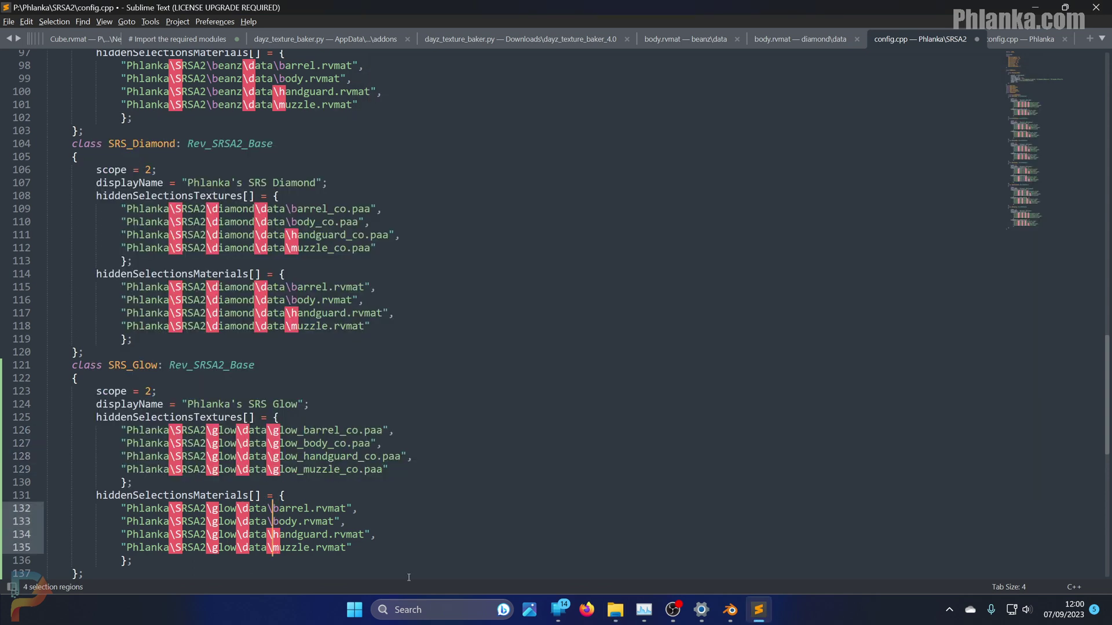
text(glow+_)
key(BackSpace)
key(BackSpace)
text(_)
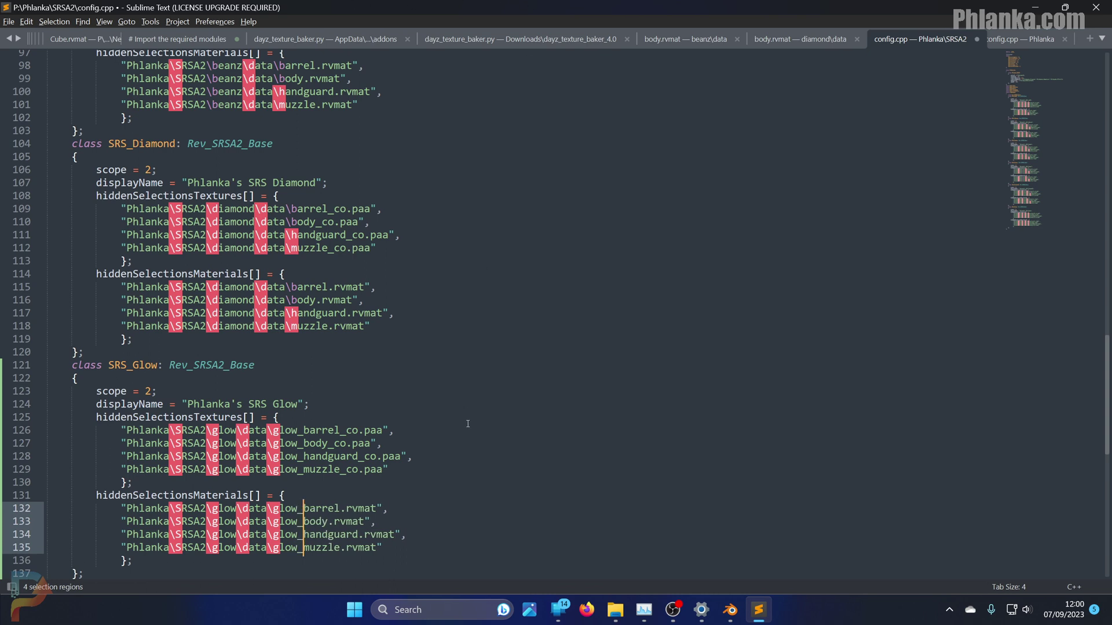
Step: Save config.cpp and close Sublime Text
click(279, 417)
key(ctrl+s)
click(1102, 7)
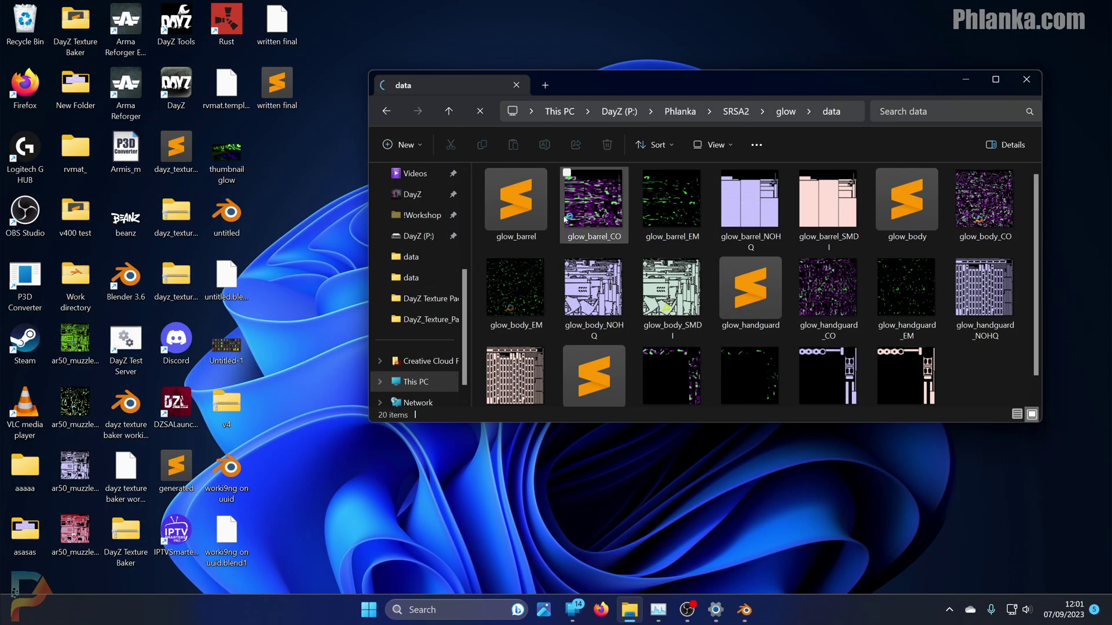
click(588, 245)
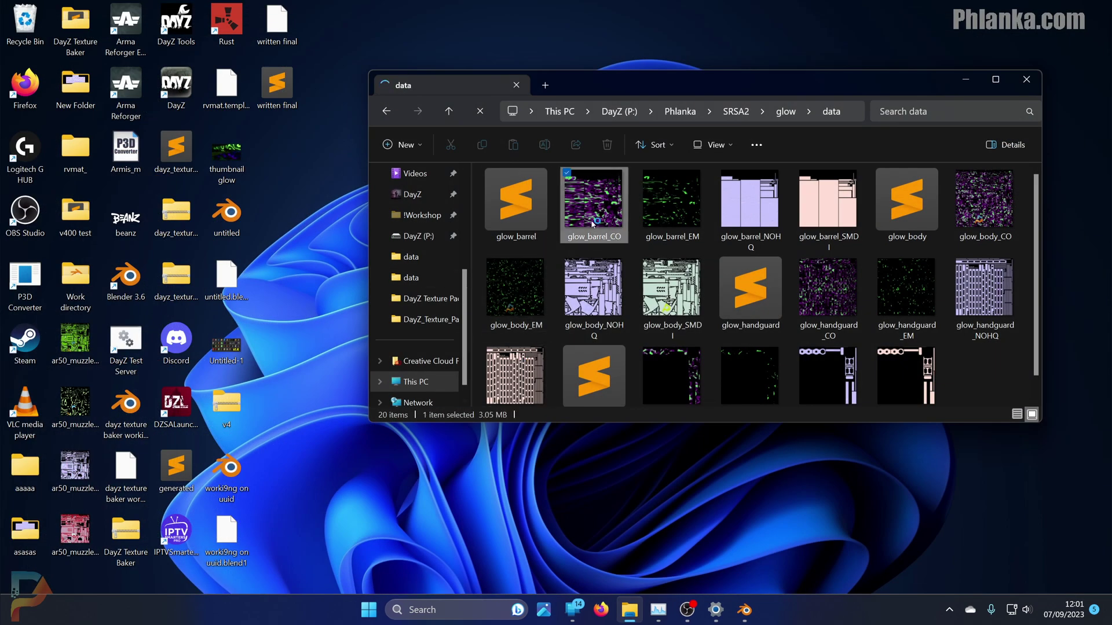
click(697, 216)
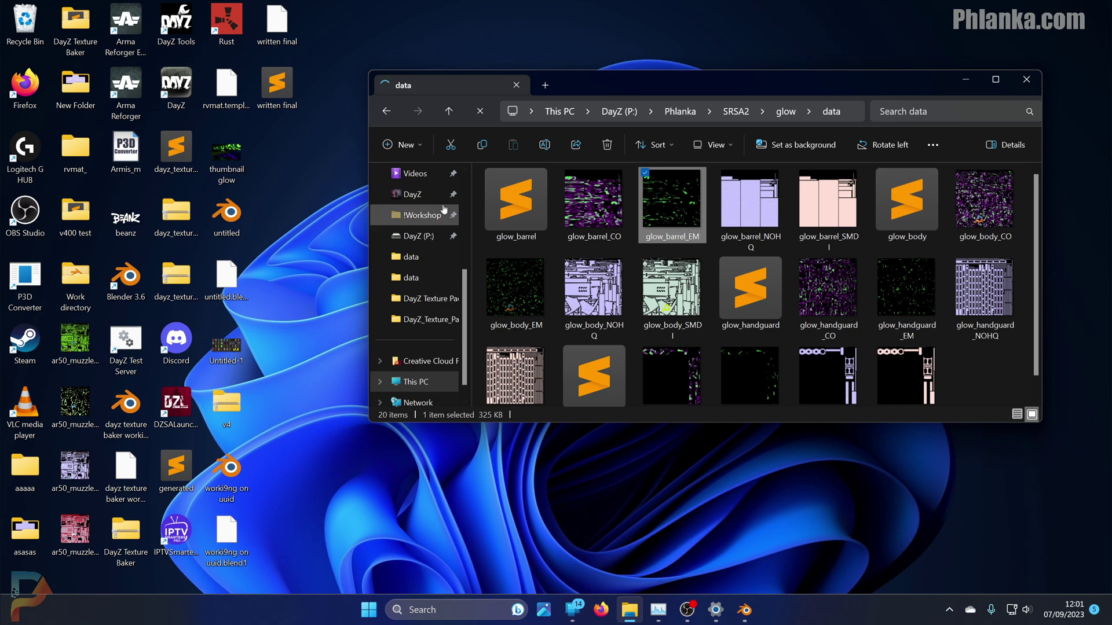
key(super)
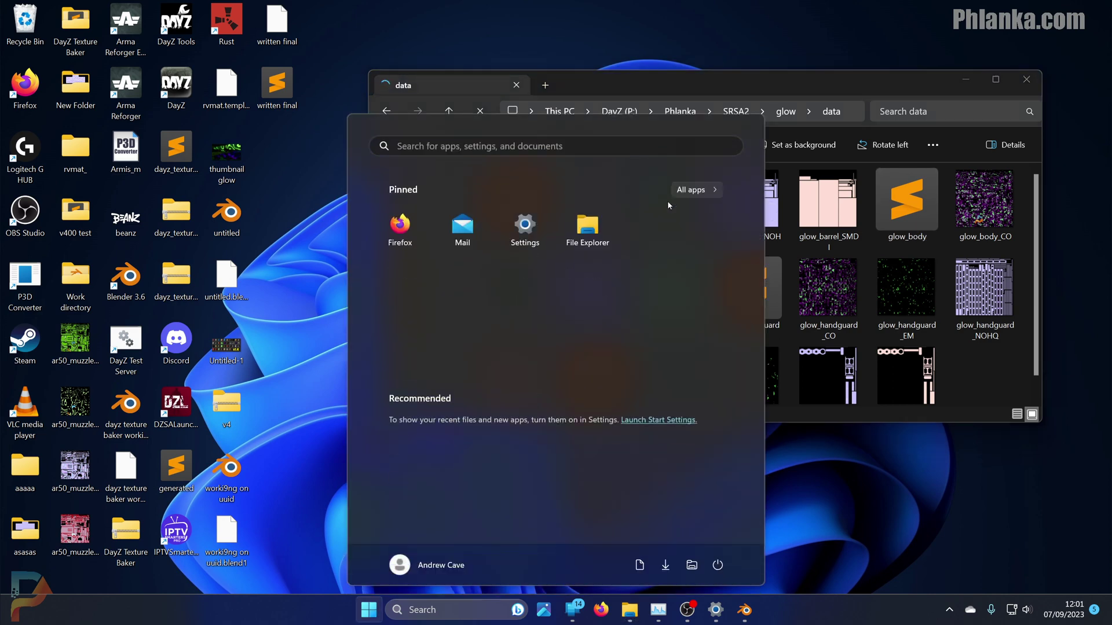
text(pbo)
key(Return)
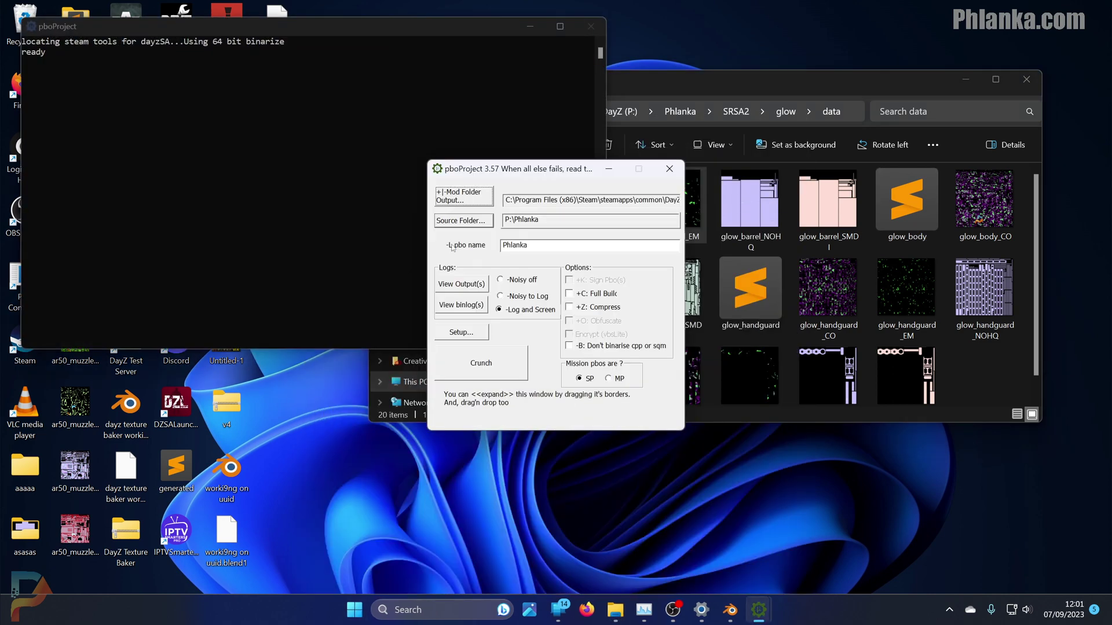
drag(541, 200, 801, 215)
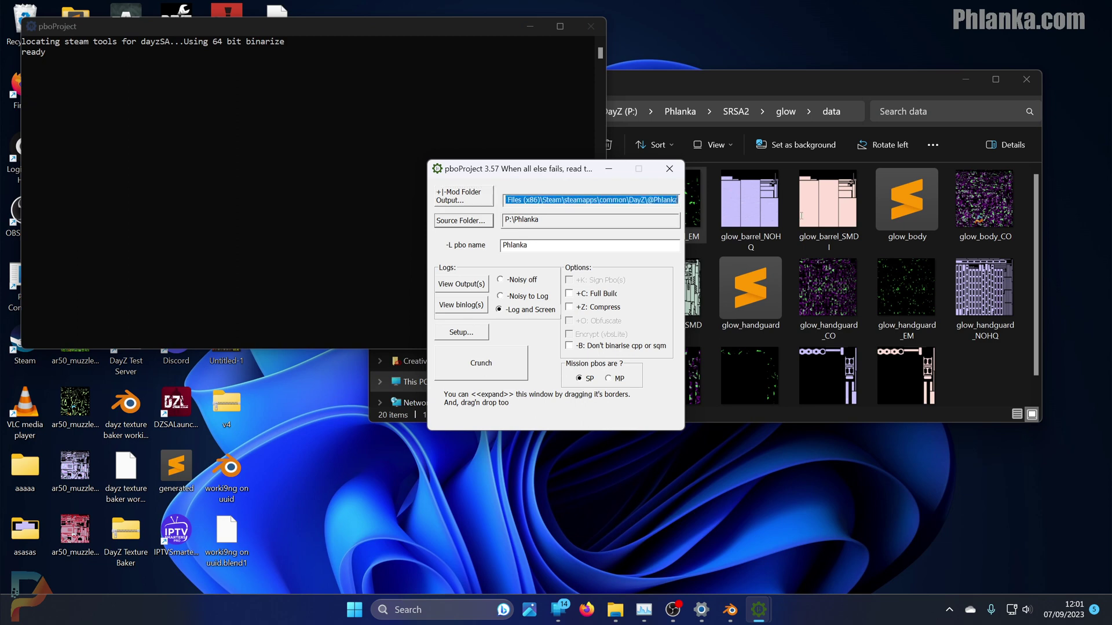
click(598, 202)
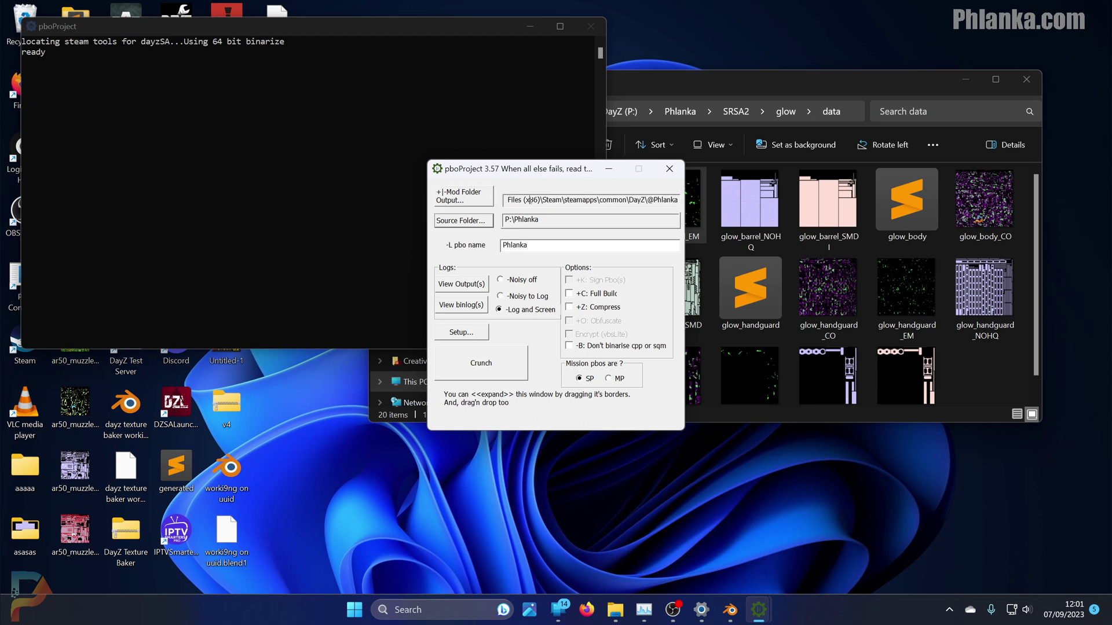
drag(529, 200, 711, 198)
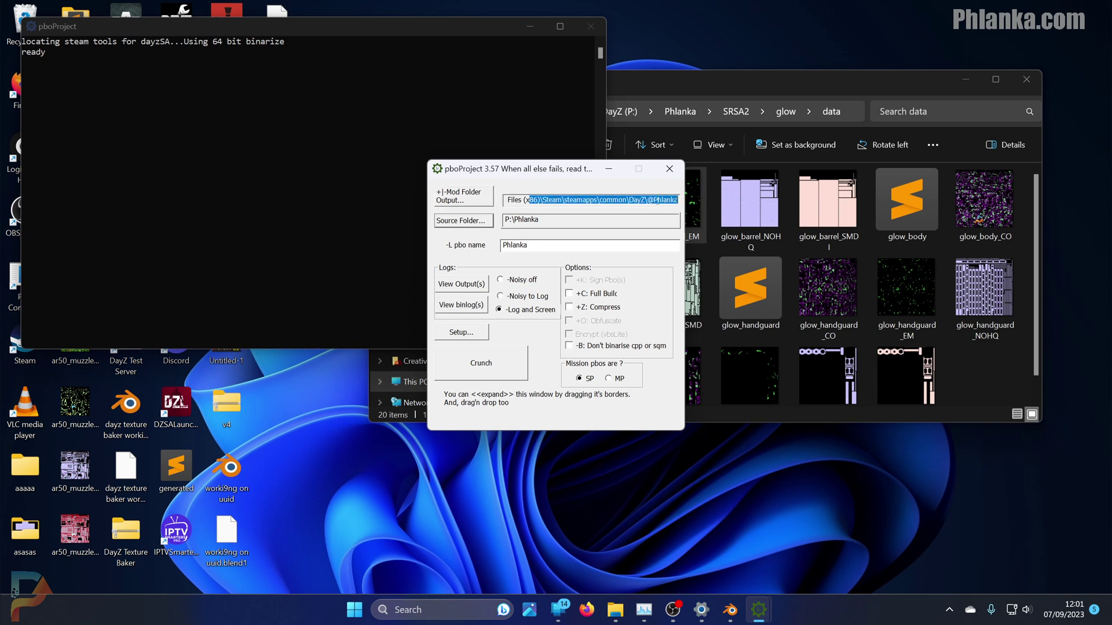
click(551, 218)
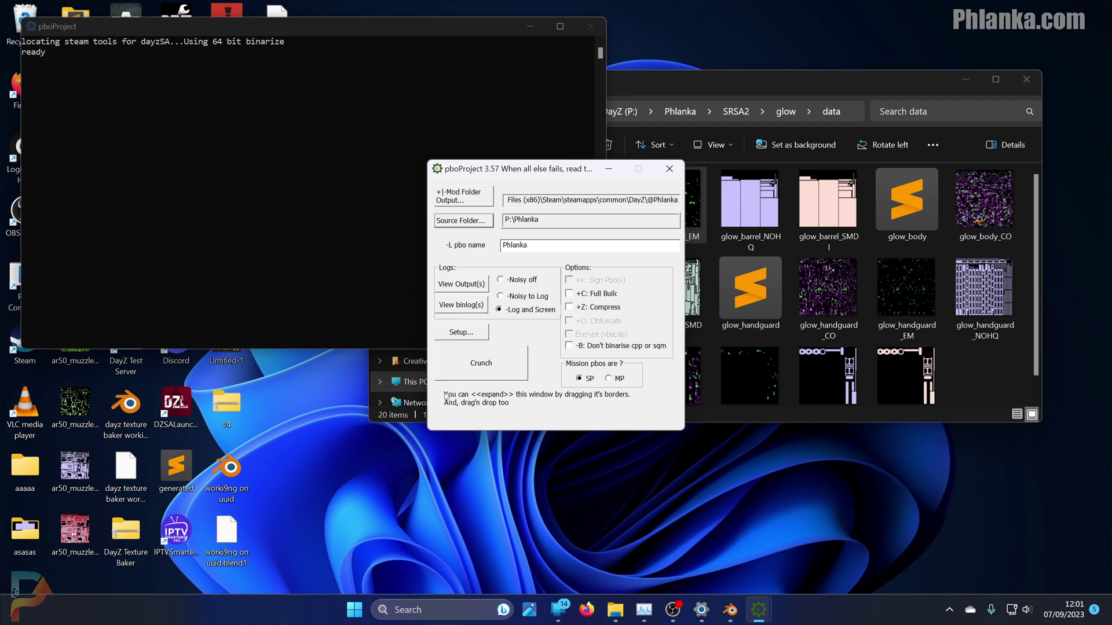
click(491, 375)
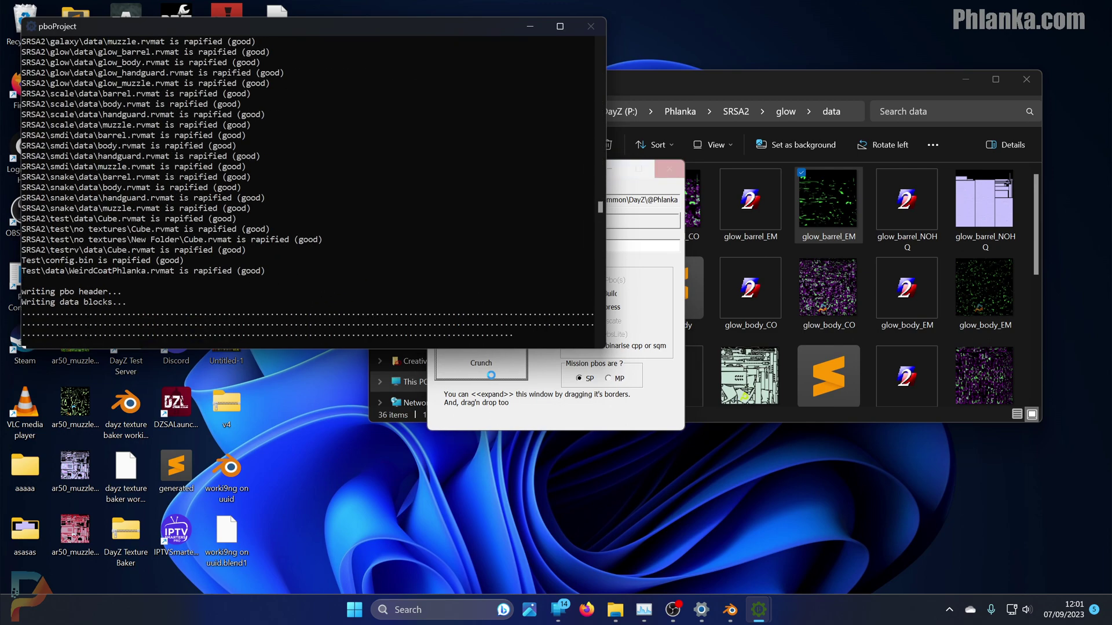
click(530, 26)
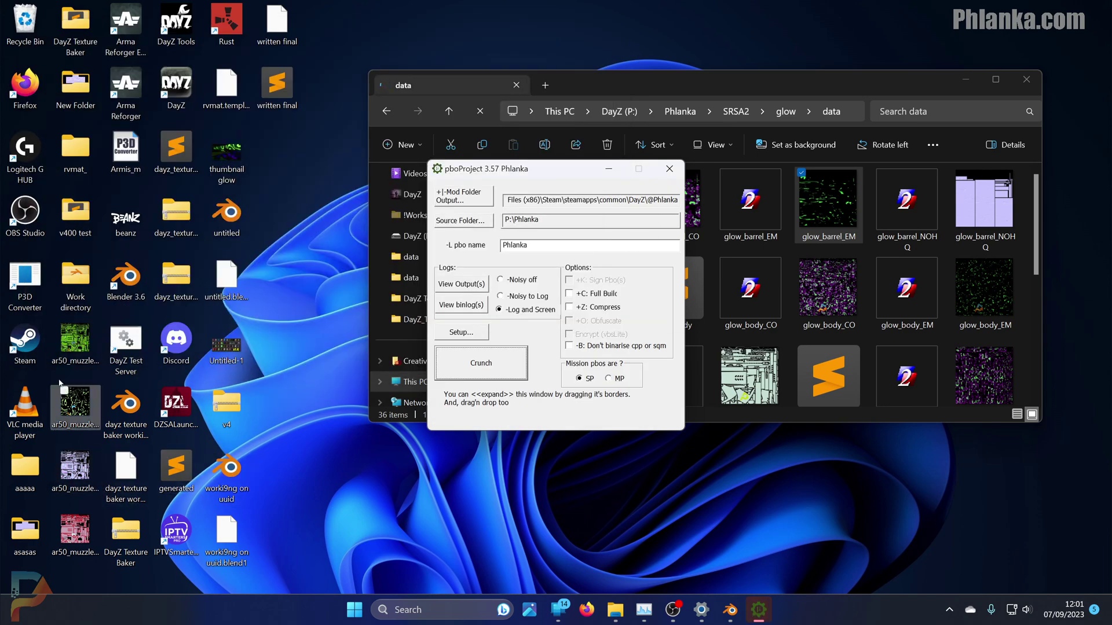
click(480, 363)
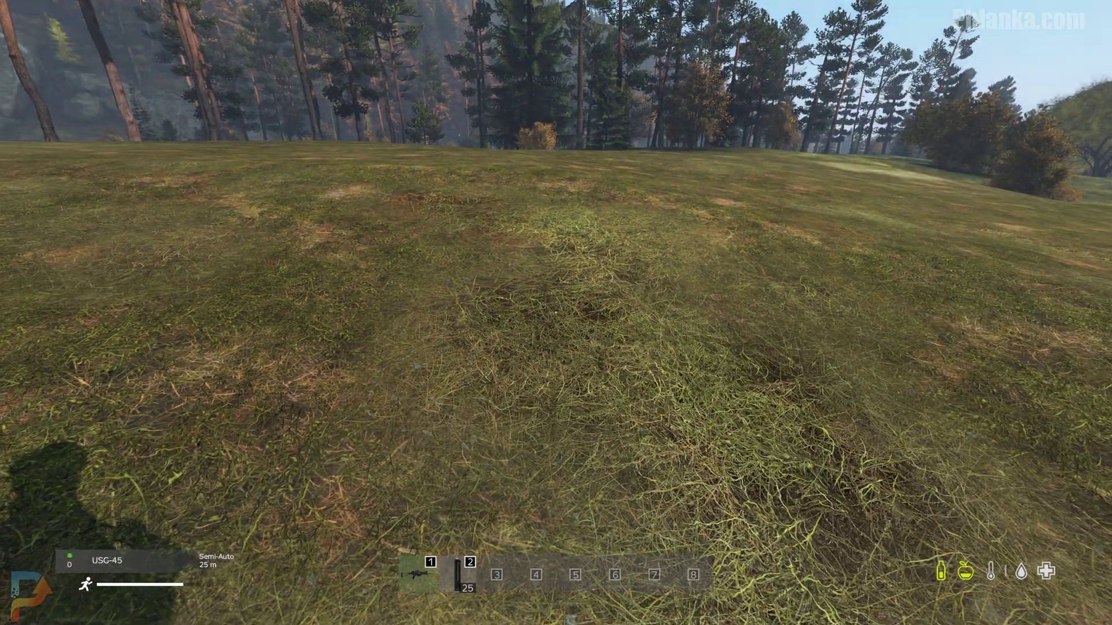
Step: In DayZ, search the spawnable items for "glow" and spawn SRS_Glow on the ground
key(y)
click(1089, 41)
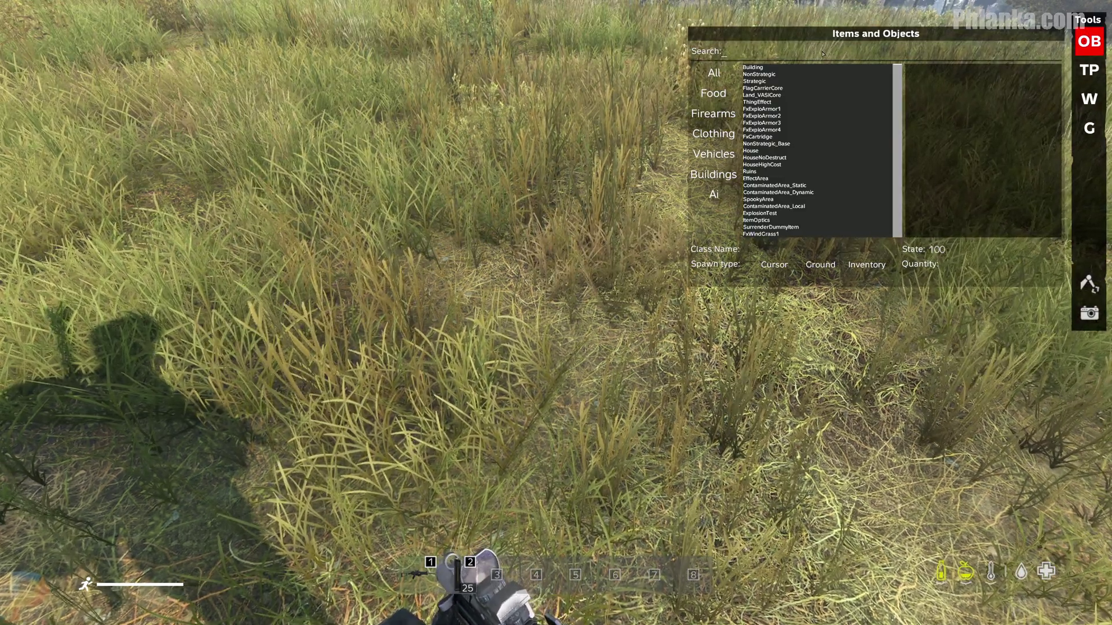
text(glow)
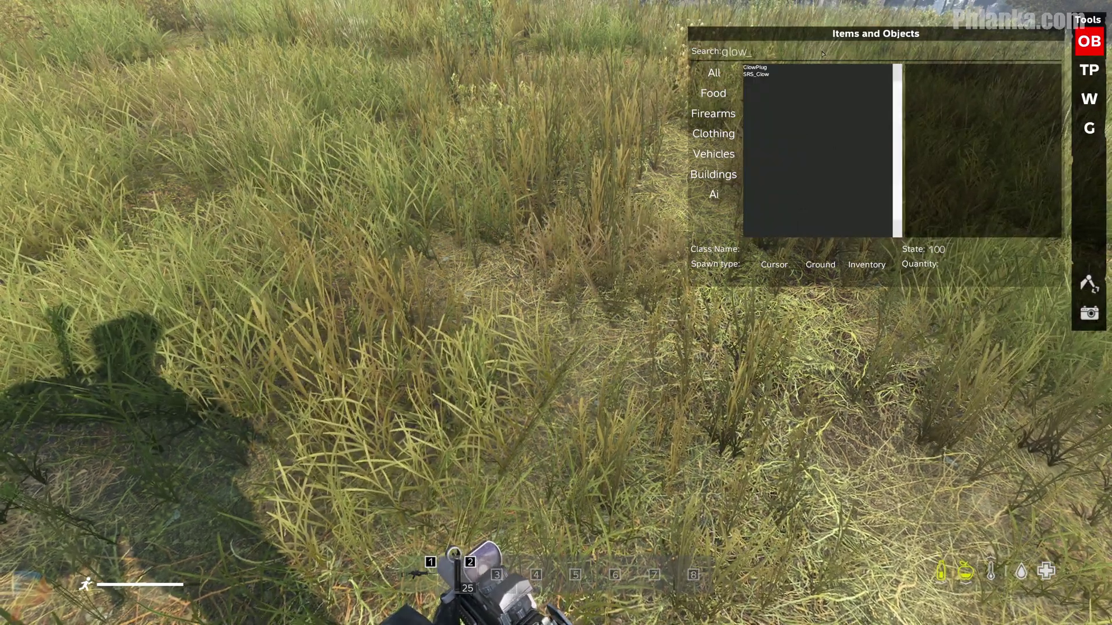
click(761, 75)
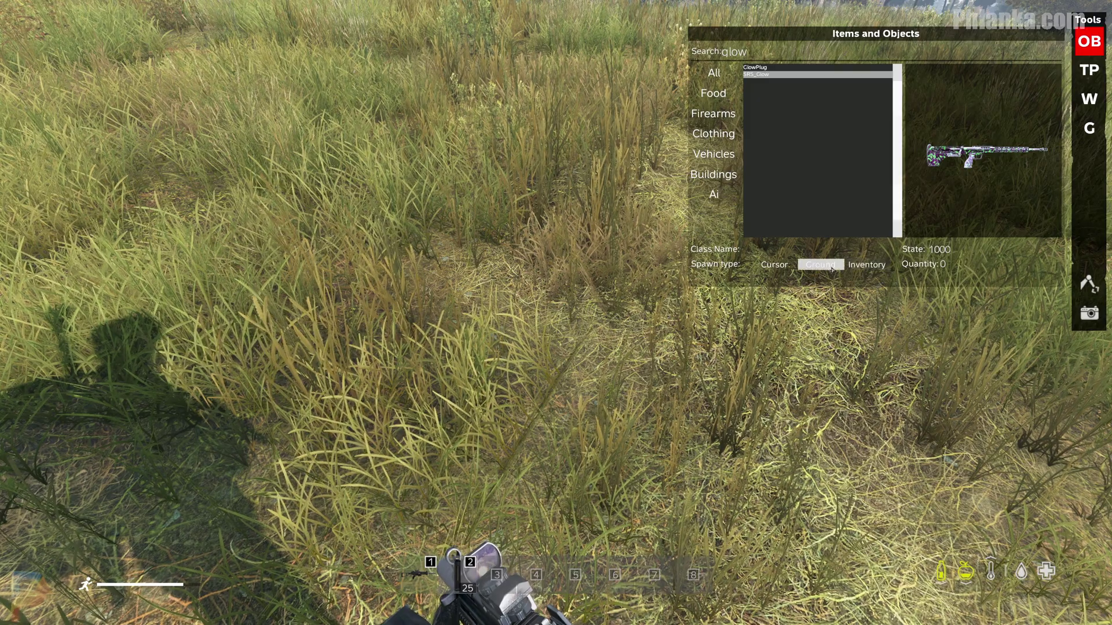
key(Escape)
Step: Take Phlanka's SRS Glow rifle from the vicinity into the character's hands in place of the USG-45
key(Tab)
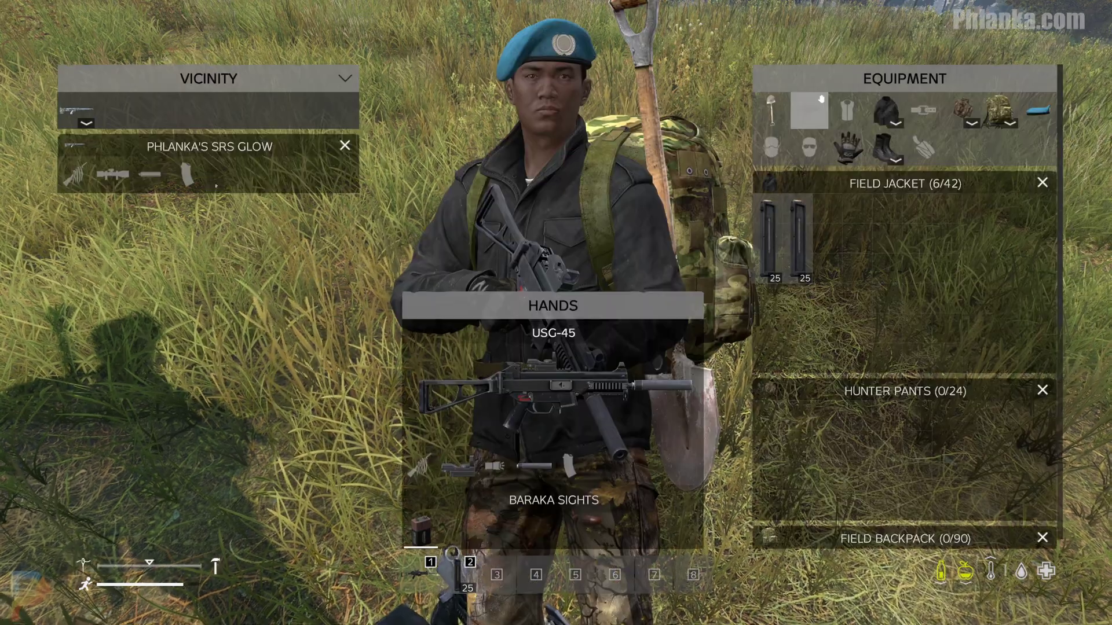
drag(75, 110, 633, 397)
key(Tab)
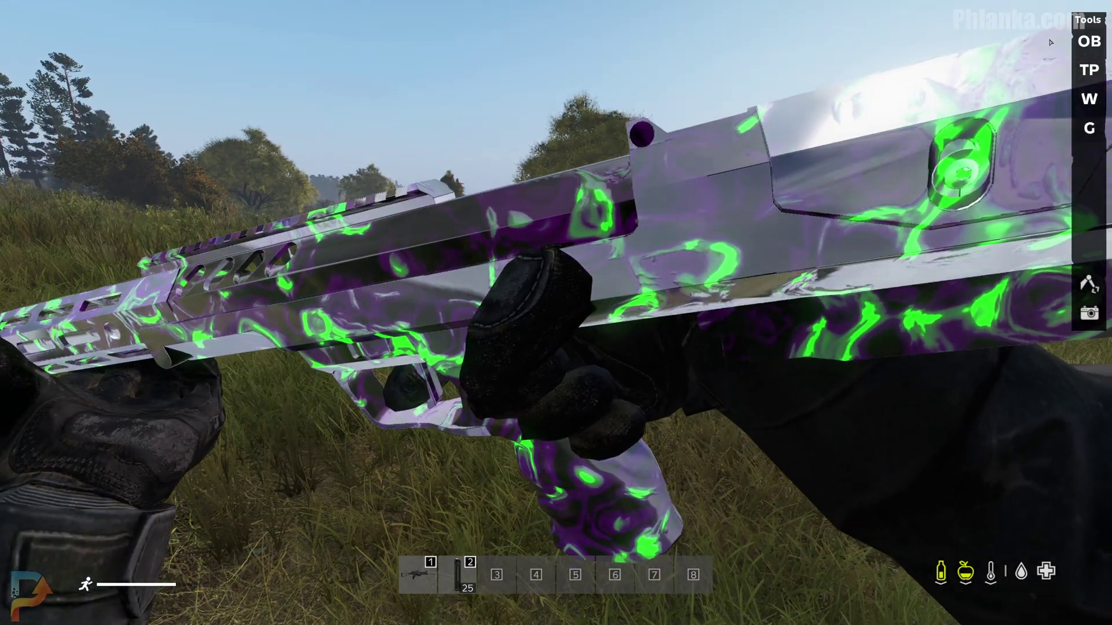
Step: Set the in-game weather start time to 01:11 and the start day to 15.1.2017 to inspect the rifle's glow at night
click(1083, 51)
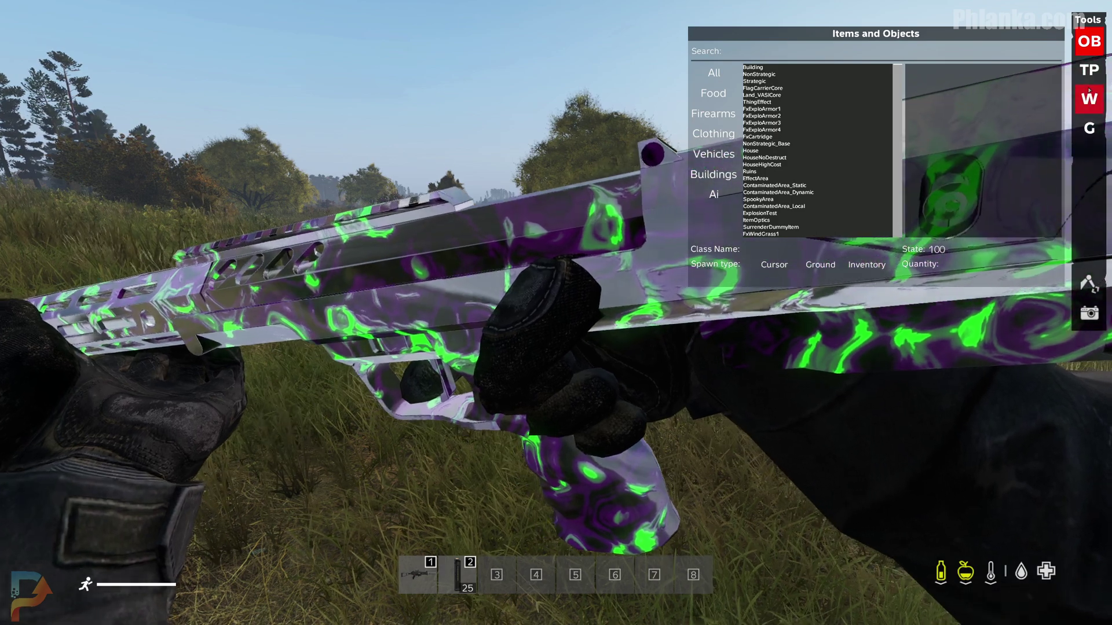
click(1088, 93)
drag(948, 132, 845, 139)
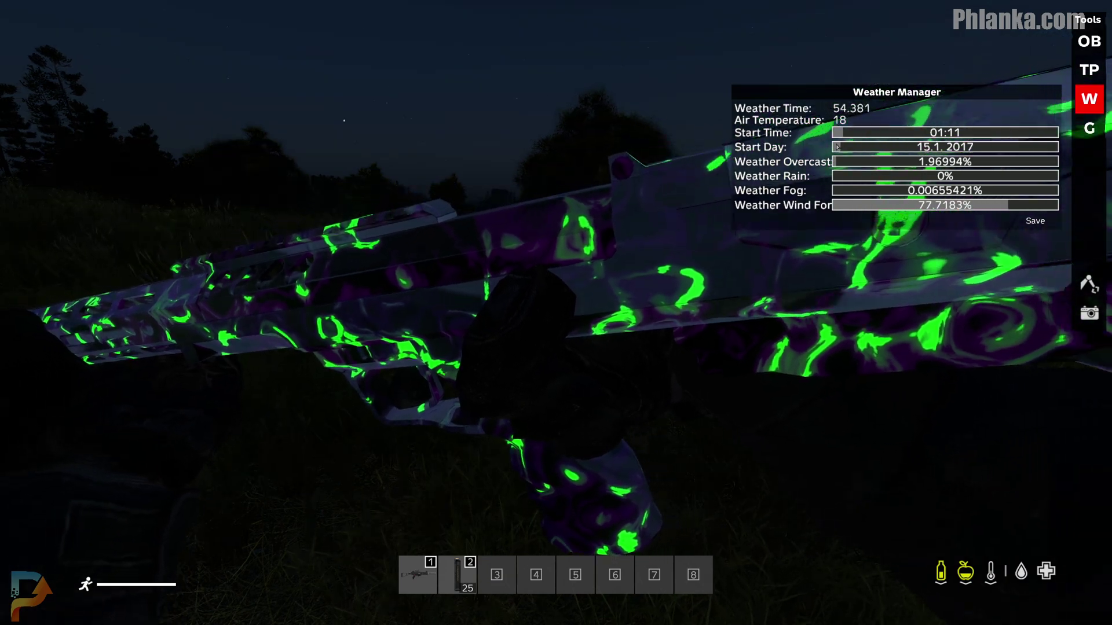
drag(837, 147, 836, 147)
key(Tab)
key(Tab)
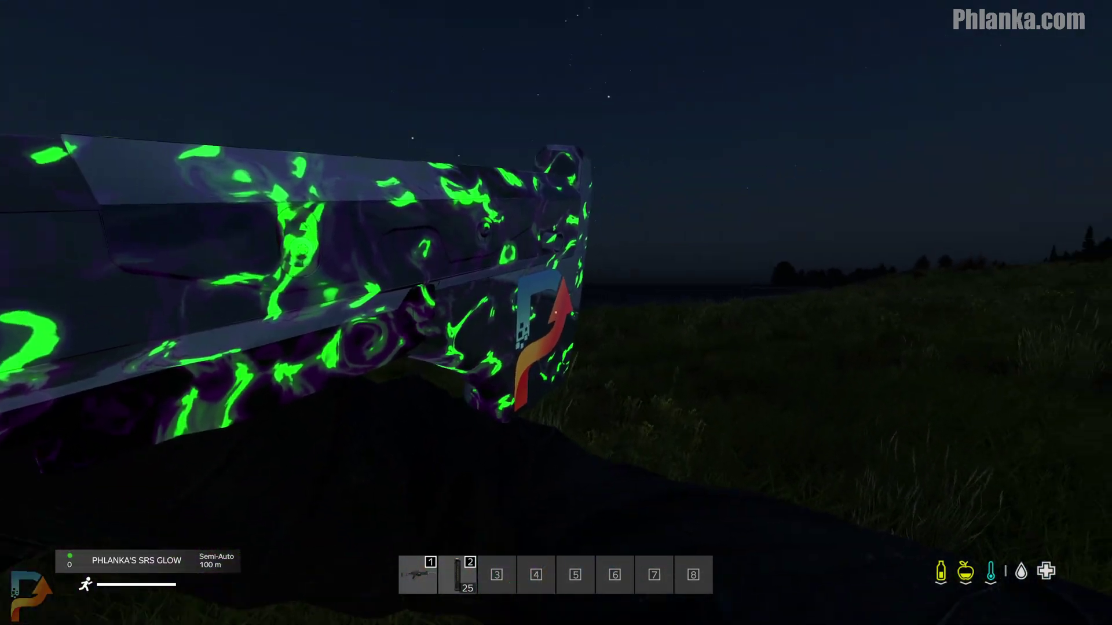
Step: Set the in-game start time to 09:21 and the start day to 26.5.2017, and close the admin tools
key(y)
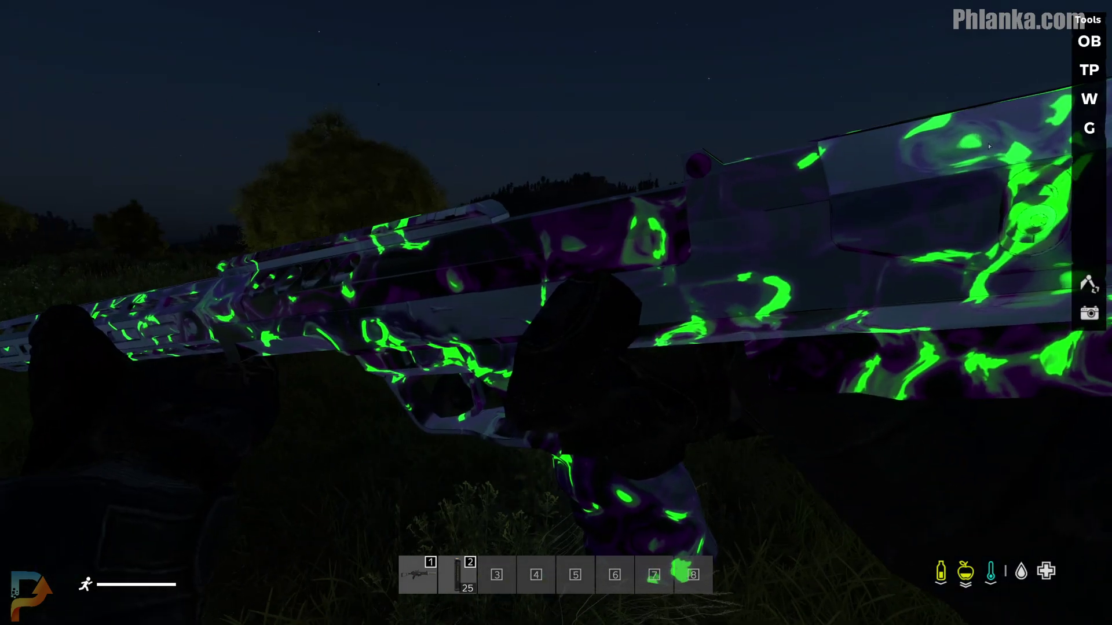
key(o)
key(w)
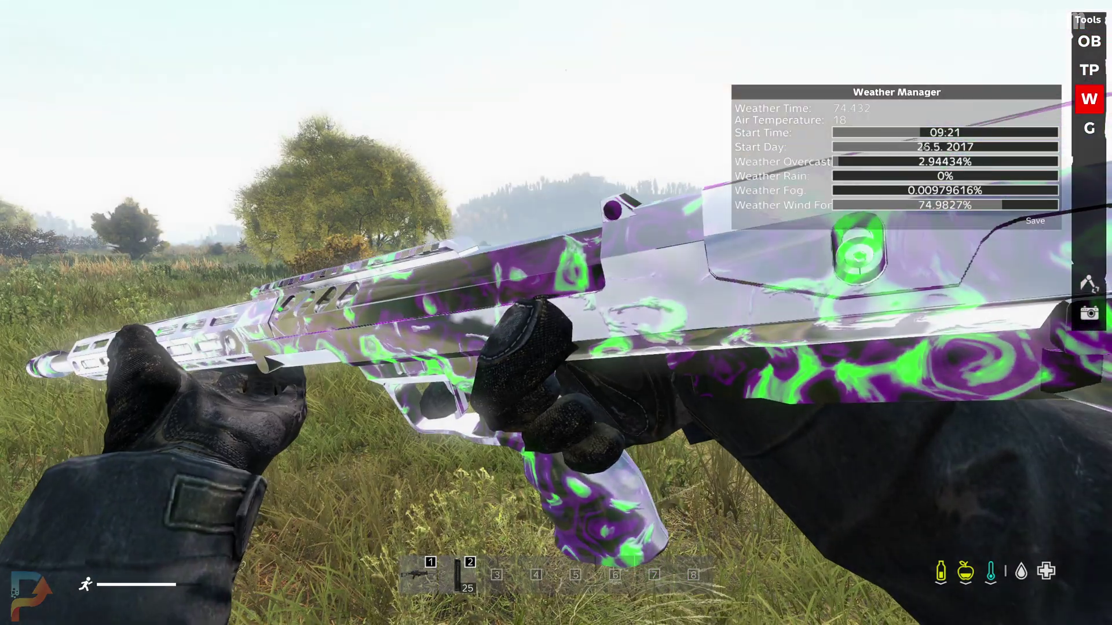
key(y)
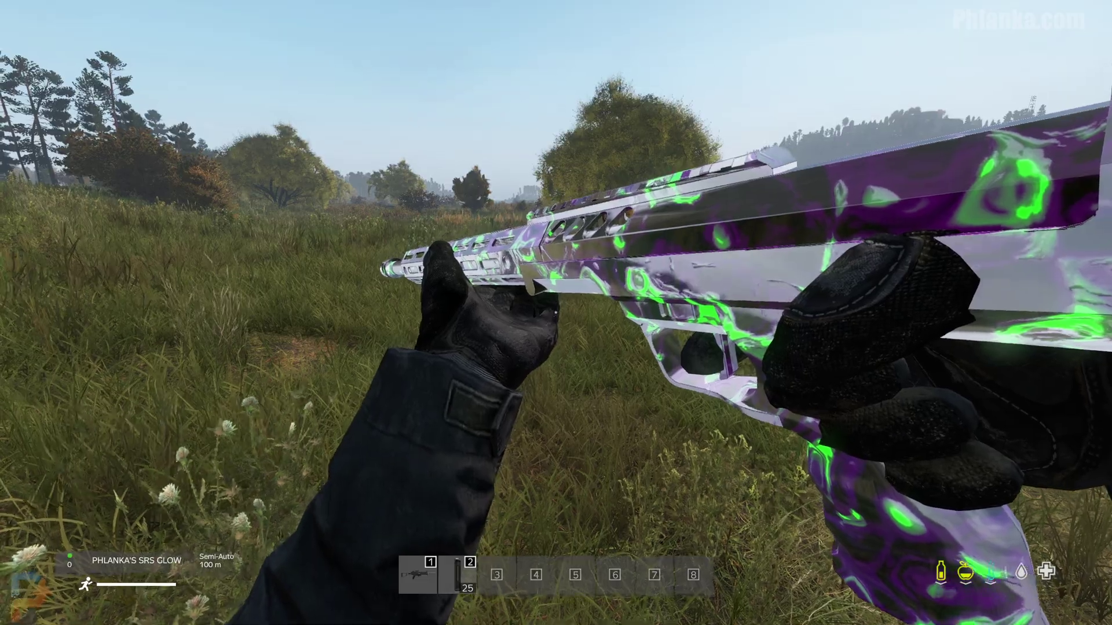
Step: Exit the server immediately to return to the DayZ main menu
key(Escape)
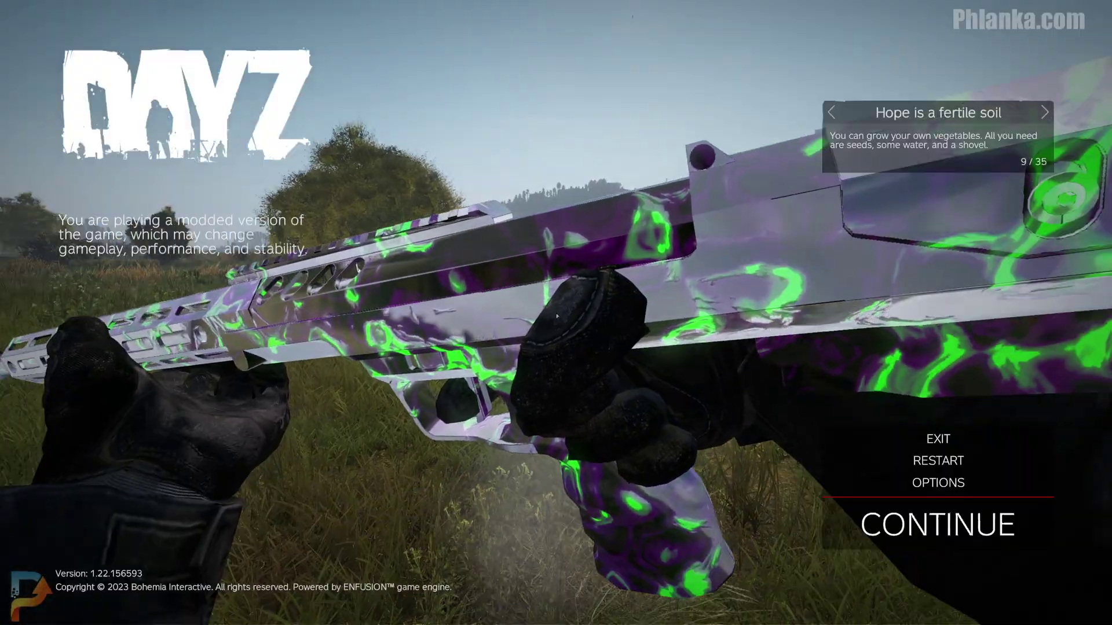
click(938, 437)
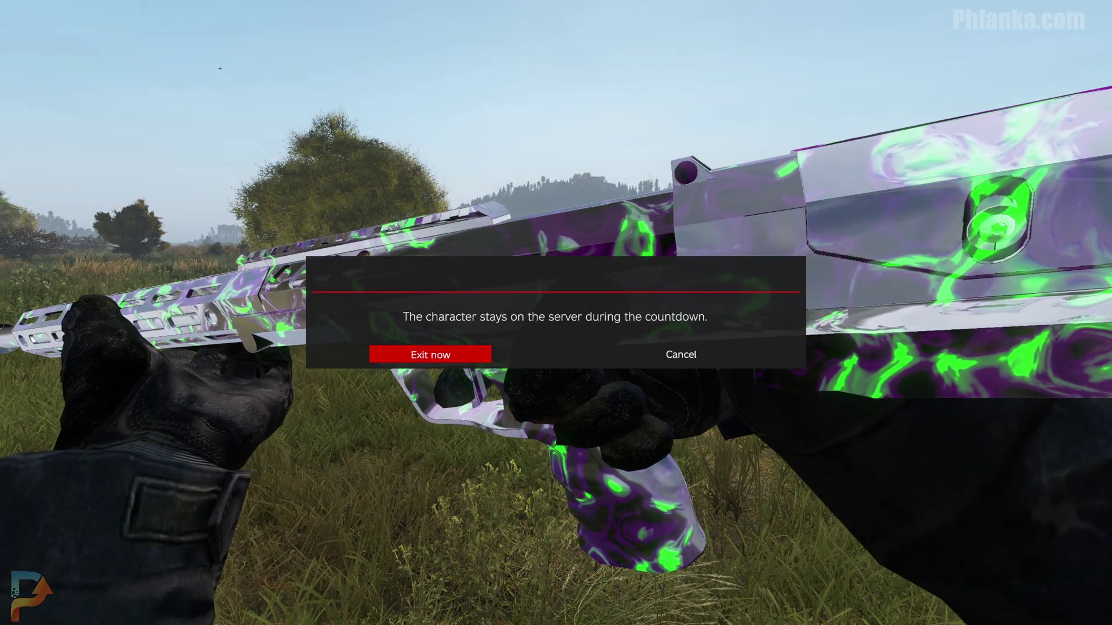
click(489, 355)
Step: Switch from DayZ to the OBS Studio window
key(super)
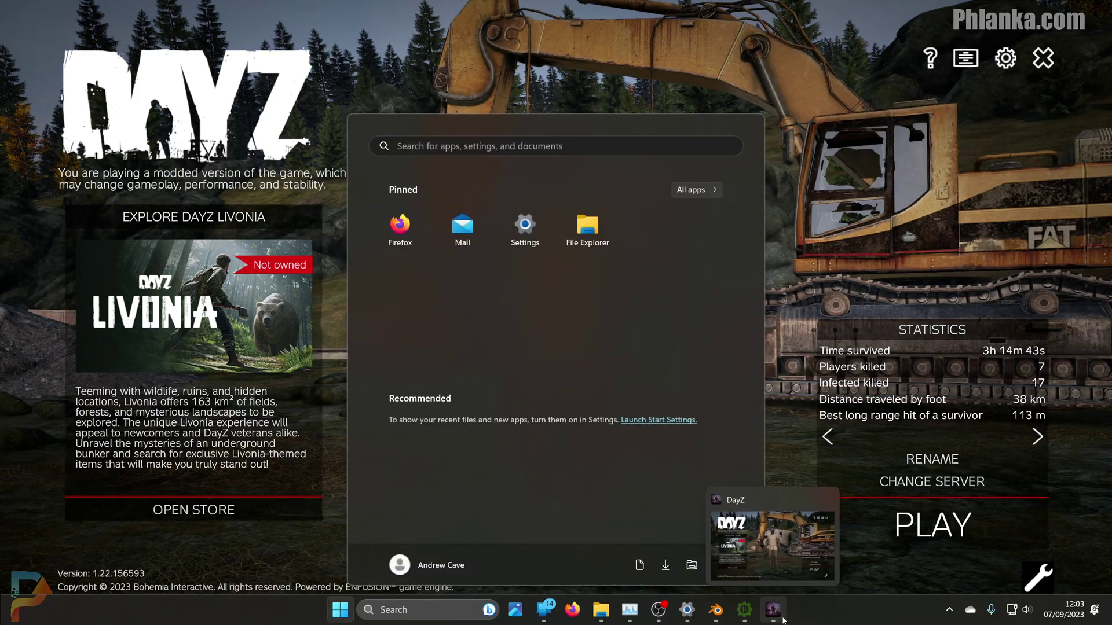
mouse_move(761, 614)
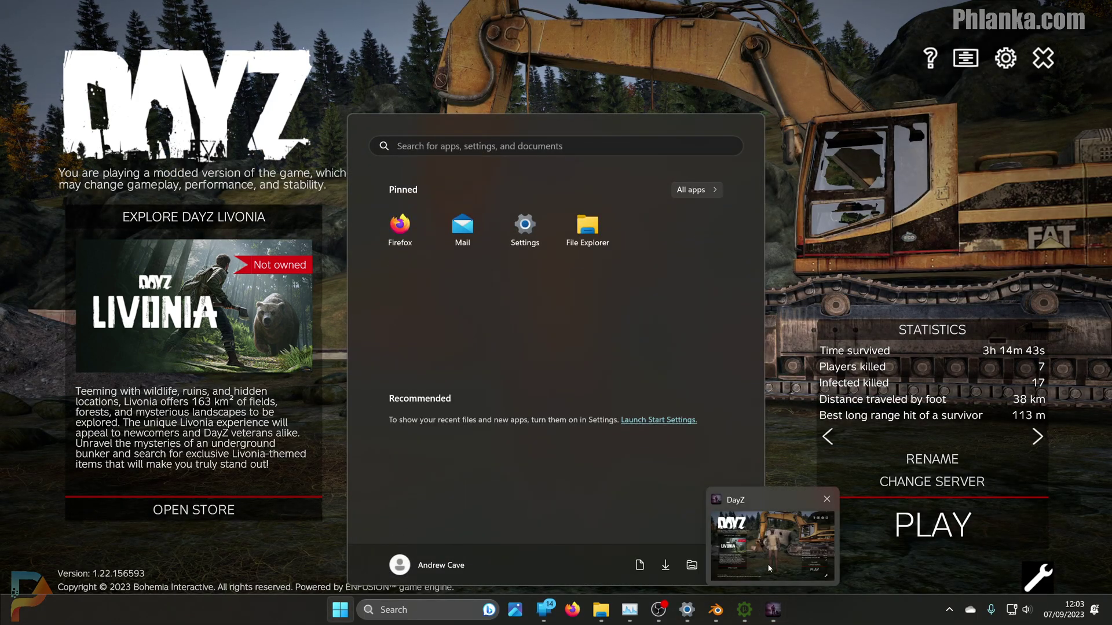
click(654, 616)
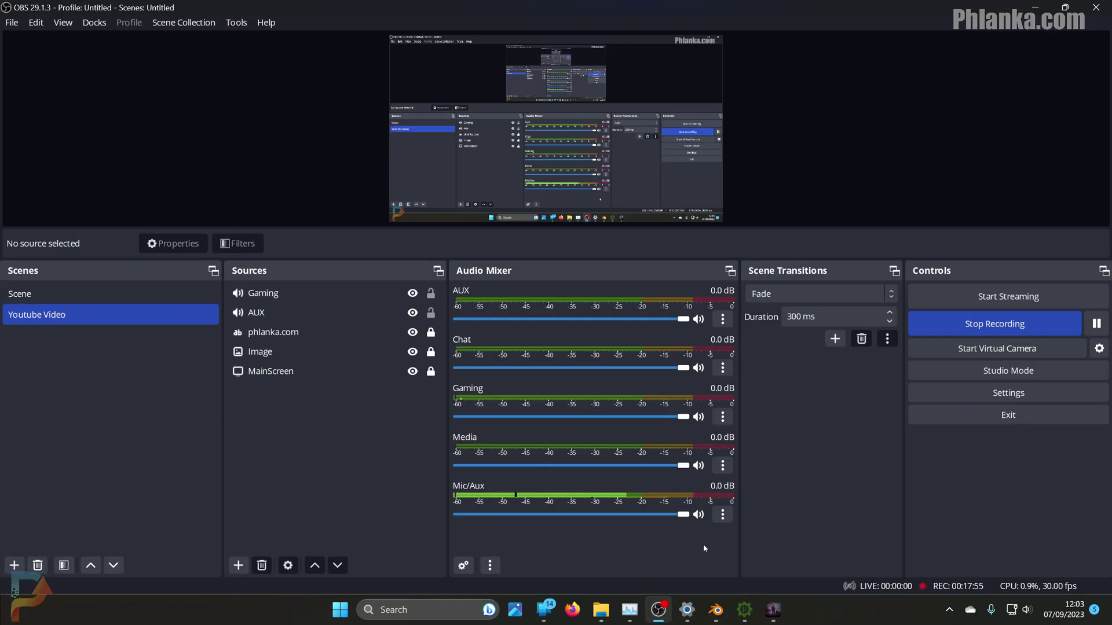